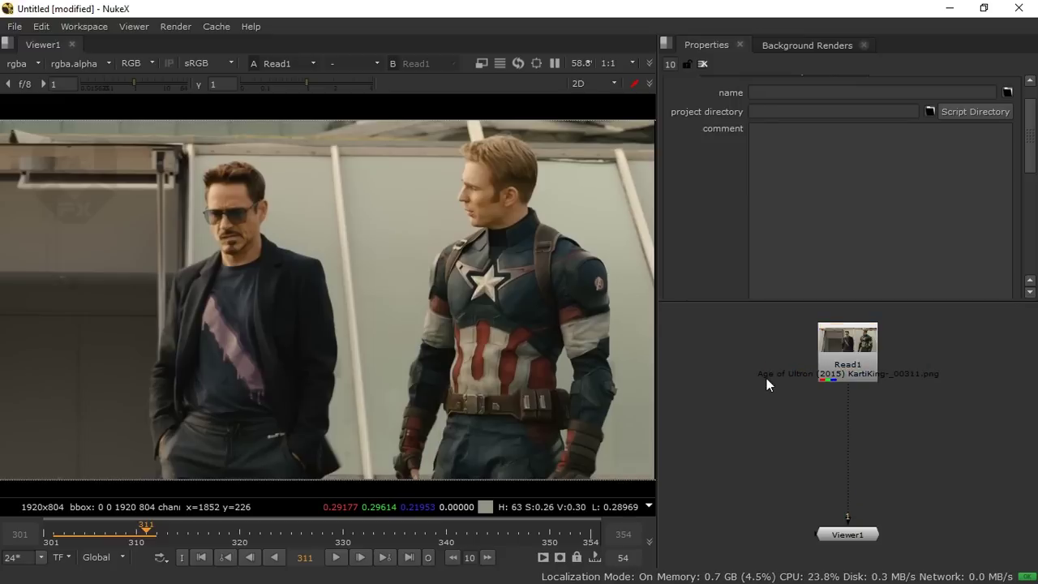
Add a SmartVector node and insert it between the Read1 footage and the viewer.
{"action": "key", "text": "Tab"}
{"action": "type", "text": "s"}
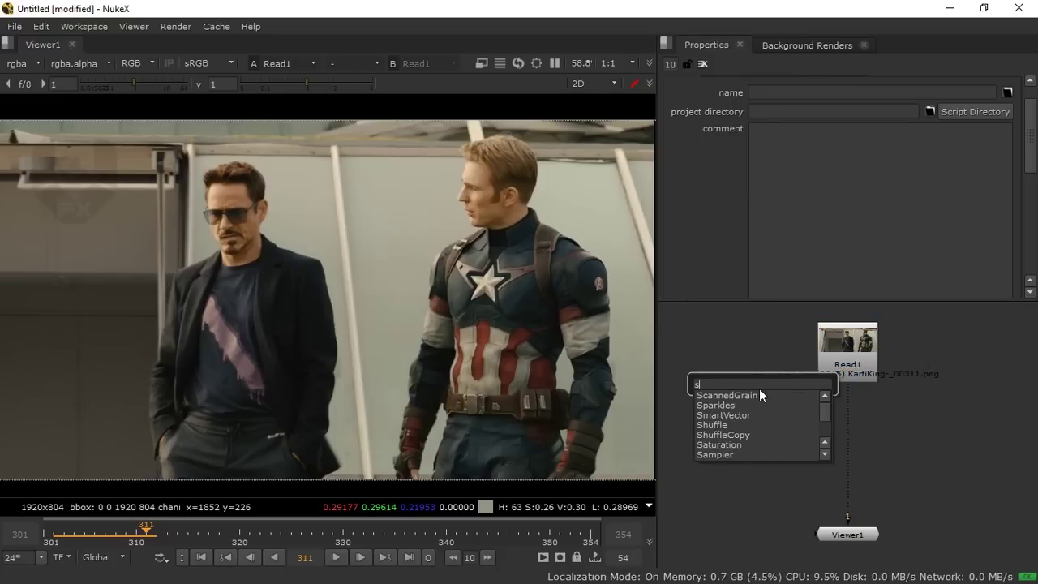
{"action": "type", "text": "mar"}
{"action": "left_click", "coordinate": [755, 397]}
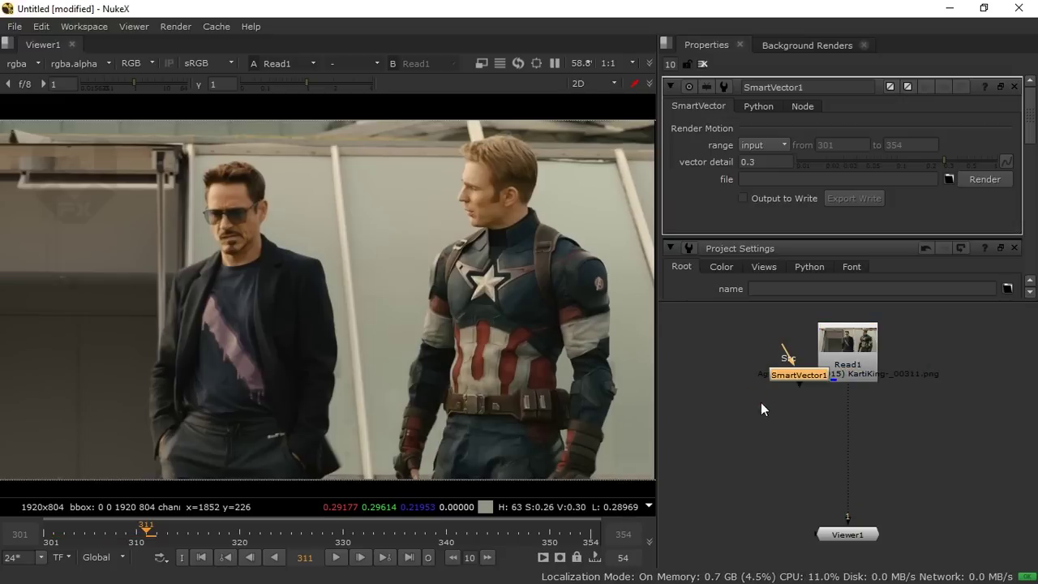
{"action": "mouse_move", "coordinate": [757, 412]}
{"action": "left_mouse_down"}
{"action": "mouse_move", "coordinate": [733, 436]}
{"action": "mouse_move", "coordinate": [841, 428]}
{"action": "left_mouse_up"}
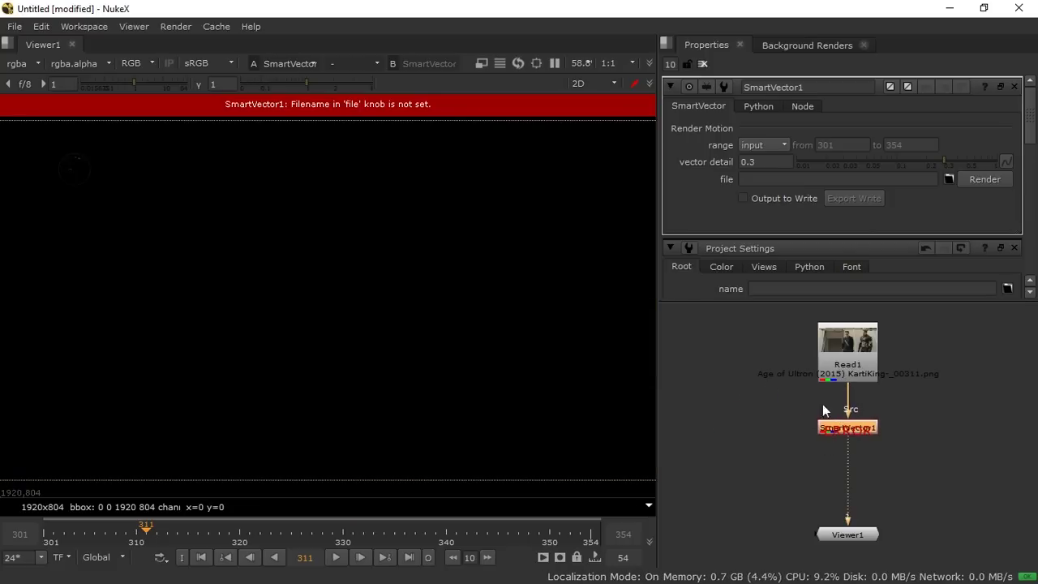
{"action": "left_click", "coordinate": [502, 360]}
{"action": "scroll", "coordinate": [420, 360], "scroll_direction": "down", "scroll_amount": 3}
{"action": "middle_click_drag", "start_coordinate": [398, 364], "coordinate": [431, 376]}
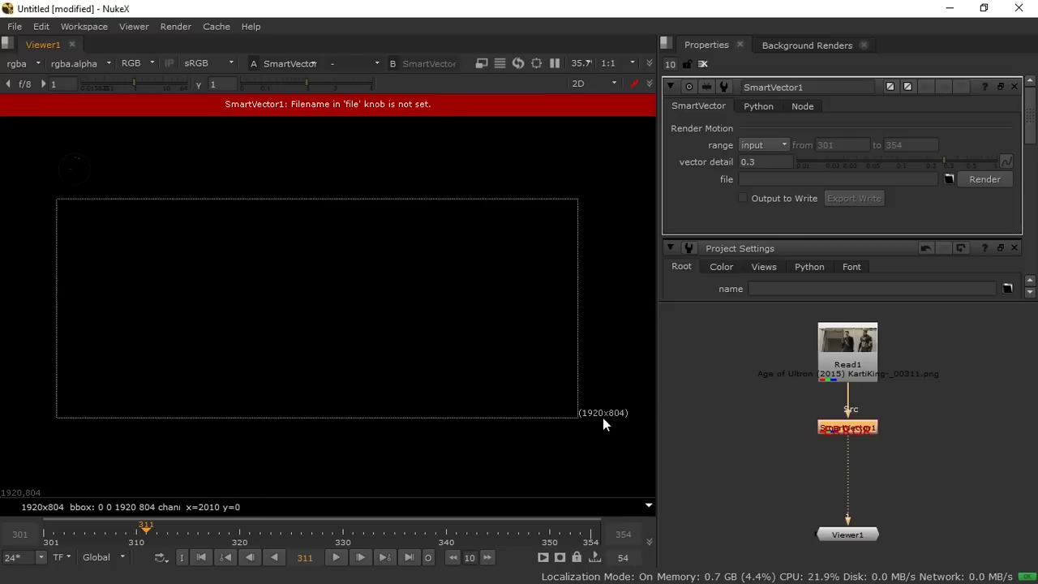
{"action": "middle_click_drag", "start_coordinate": [404, 389], "coordinate": [417, 379]}
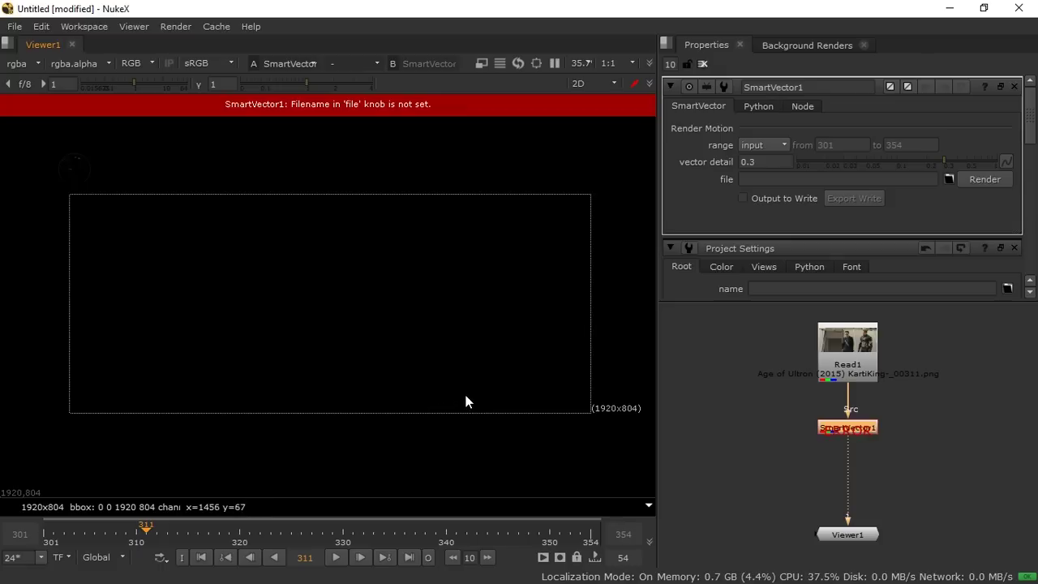
{"action": "left_click_drag", "start_coordinate": [1027, 124], "coordinate": [1028, 119]}
{"action": "double_click", "coordinate": [764, 161]}
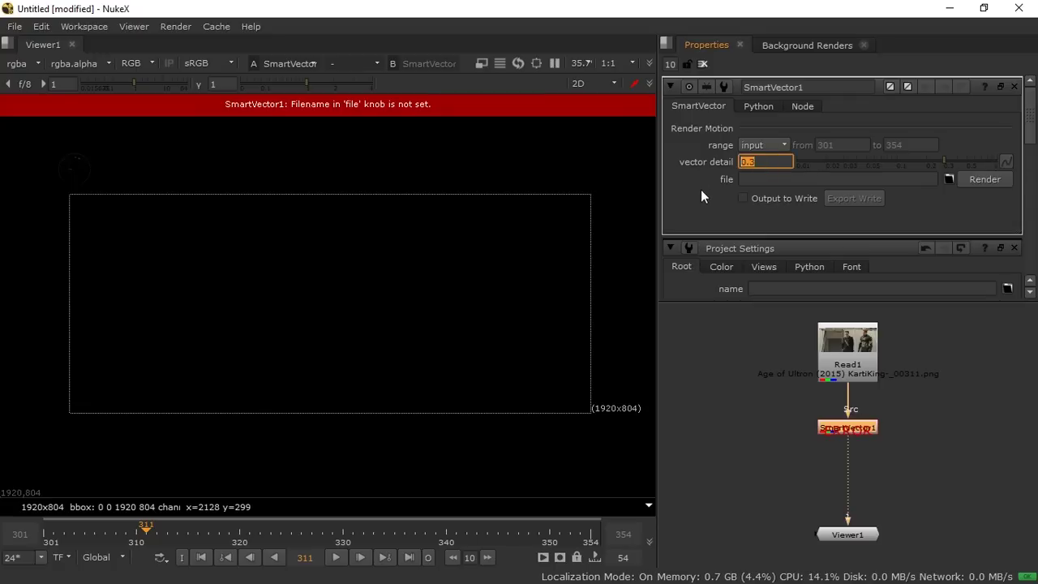
{"action": "left_click", "coordinate": [708, 206]}
Browse for the SmartVector output location and create a new folder named exr inside the sc3 folder.
{"action": "left_click", "coordinate": [950, 179]}
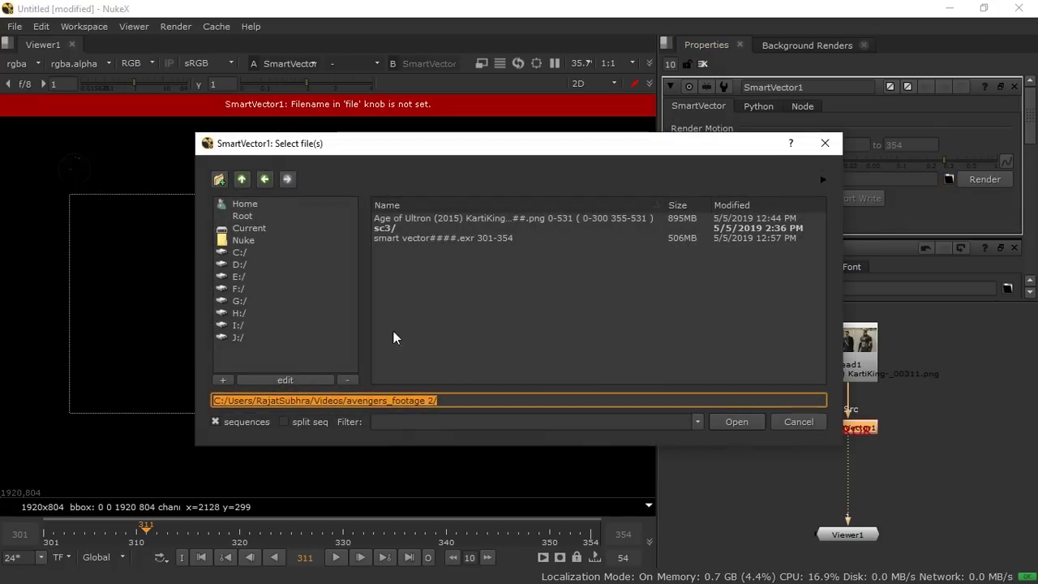
{"action": "double_click", "coordinate": [396, 229]}
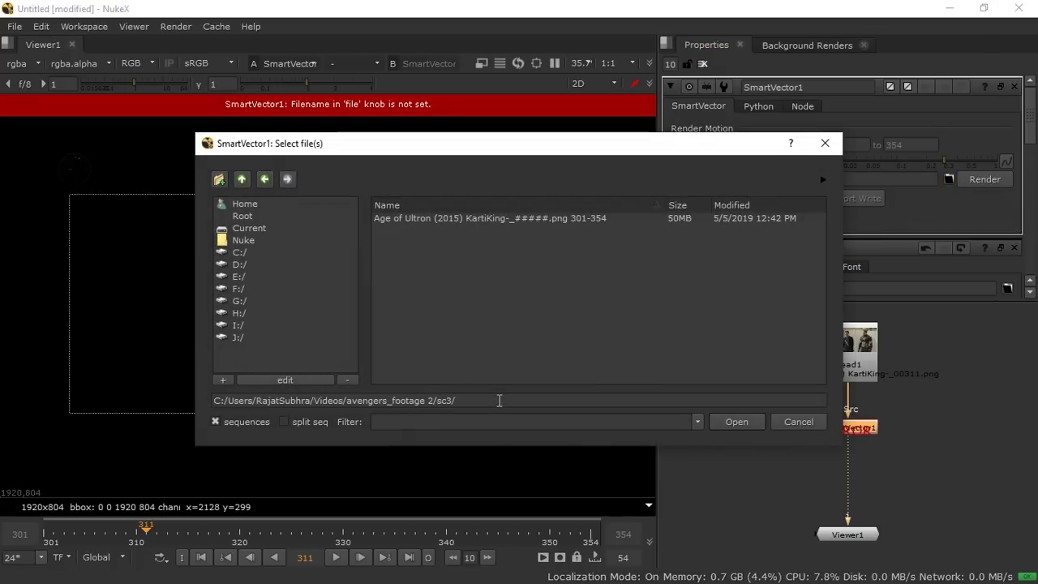
{"action": "left_click", "coordinate": [218, 179]}
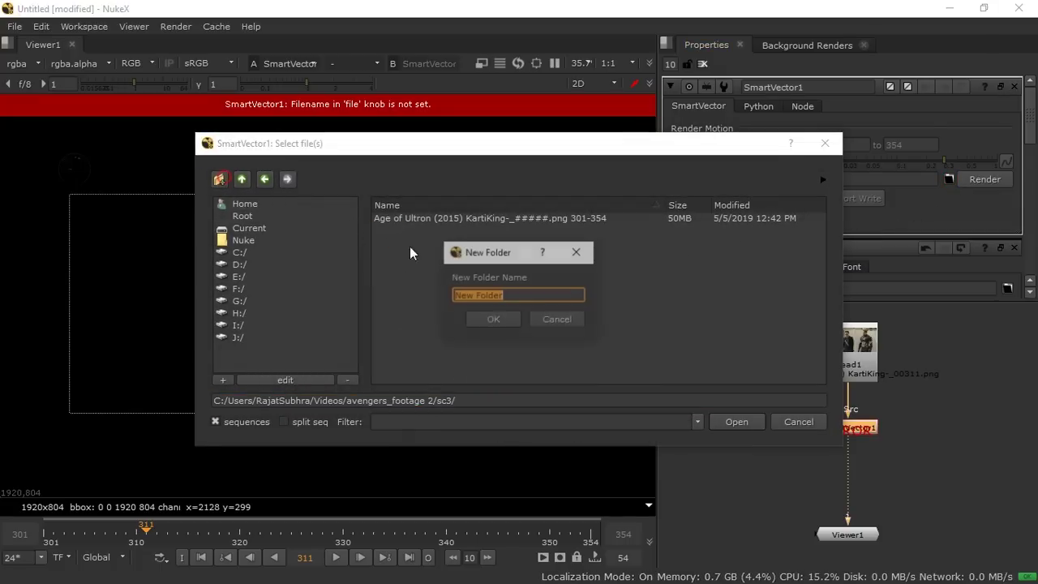
{"action": "type", "text": "exr"}
{"action": "left_click", "coordinate": [490, 326]}
Set the SmartVector output file to smart_vector####.exr in the exr folder.
{"action": "left_click", "coordinate": [492, 400]}
{"action": "type", "text": "smart"}
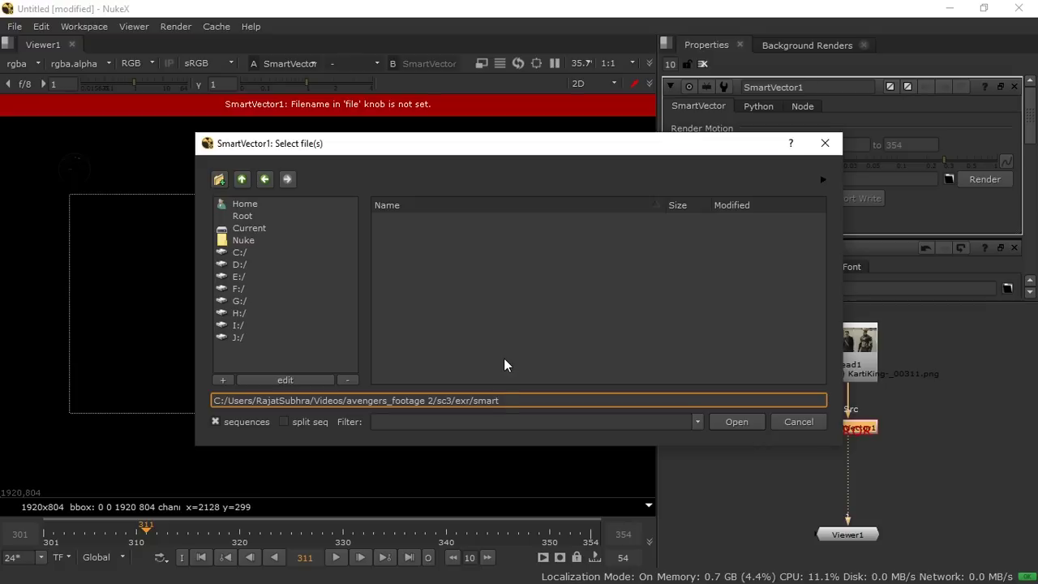
{"action": "key", "text": "BackSpace"}
{"action": "key", "text": "BackSpace"}
{"action": "type", "text": "t_vector####.exr"}
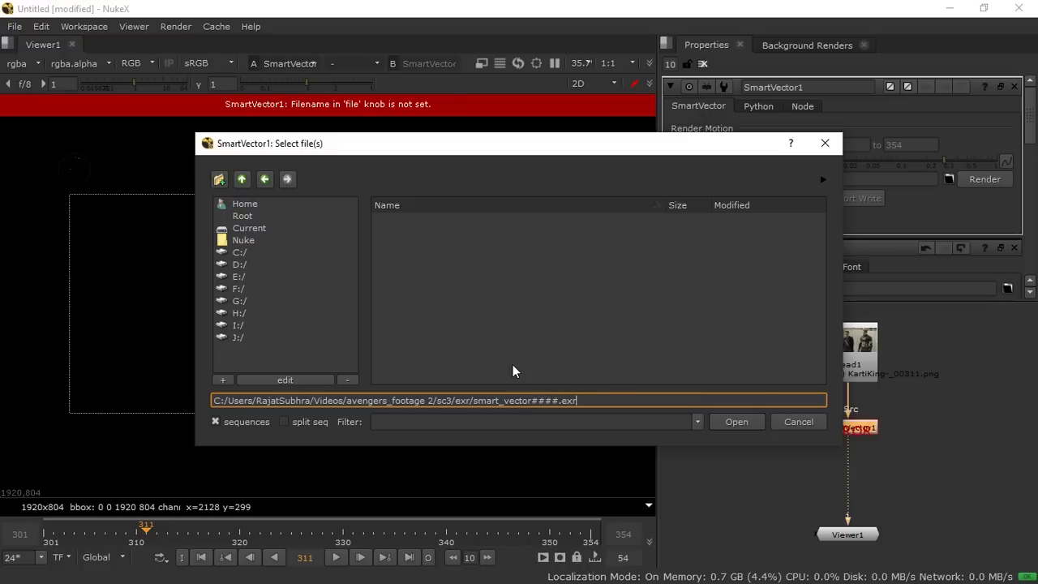
{"action": "left_click", "coordinate": [747, 423]}
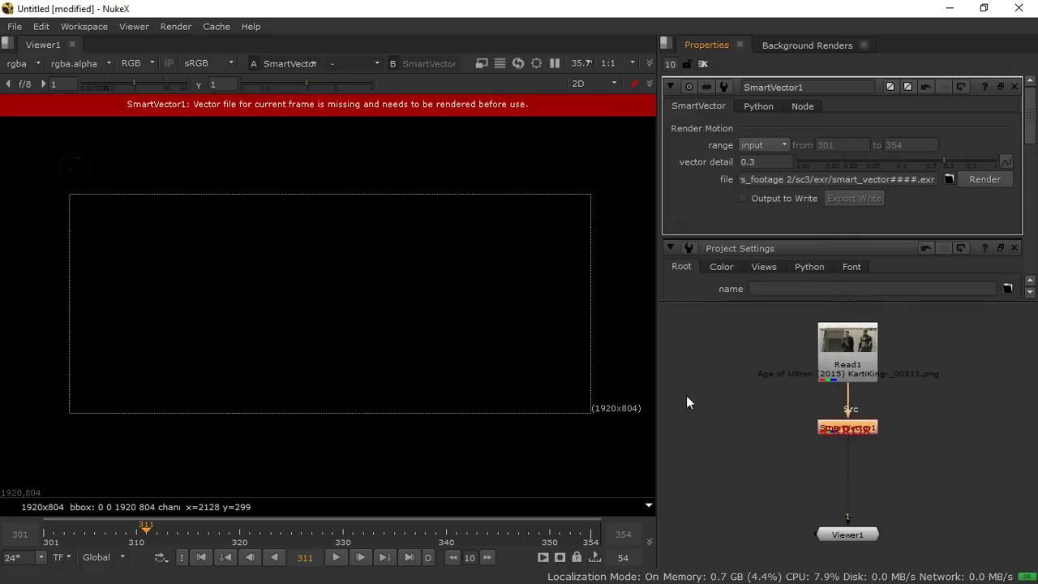
Limit the number of open node property panels to 1.
{"action": "double_click", "coordinate": [669, 64]}
{"action": "type", "text": "1"}
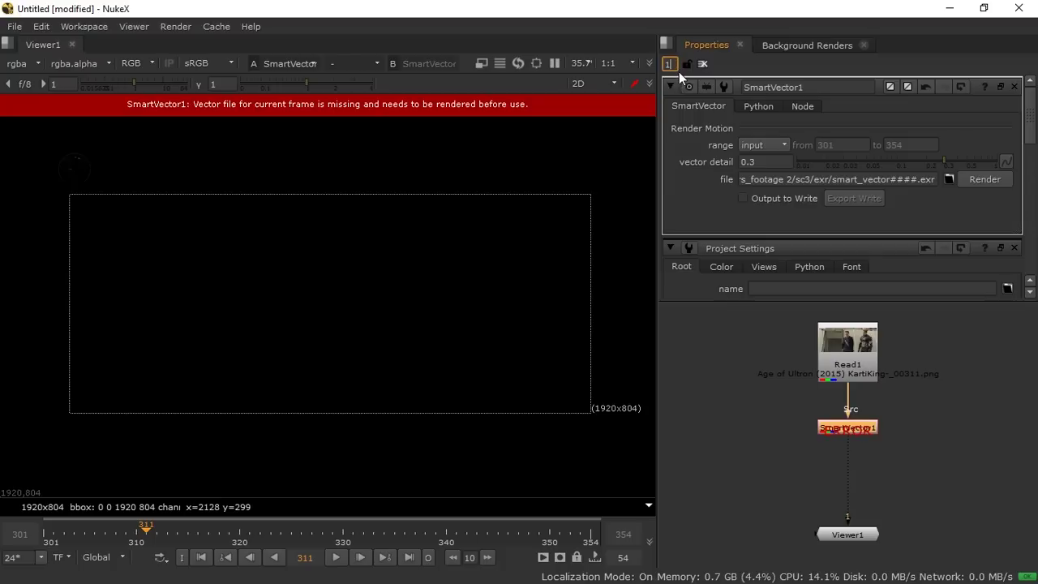
{"action": "key", "text": "Return"}
{"action": "left_click", "coordinate": [713, 208]}
Render the SmartVector motion vectors over the input frame range.
{"action": "left_click", "coordinate": [766, 163]}
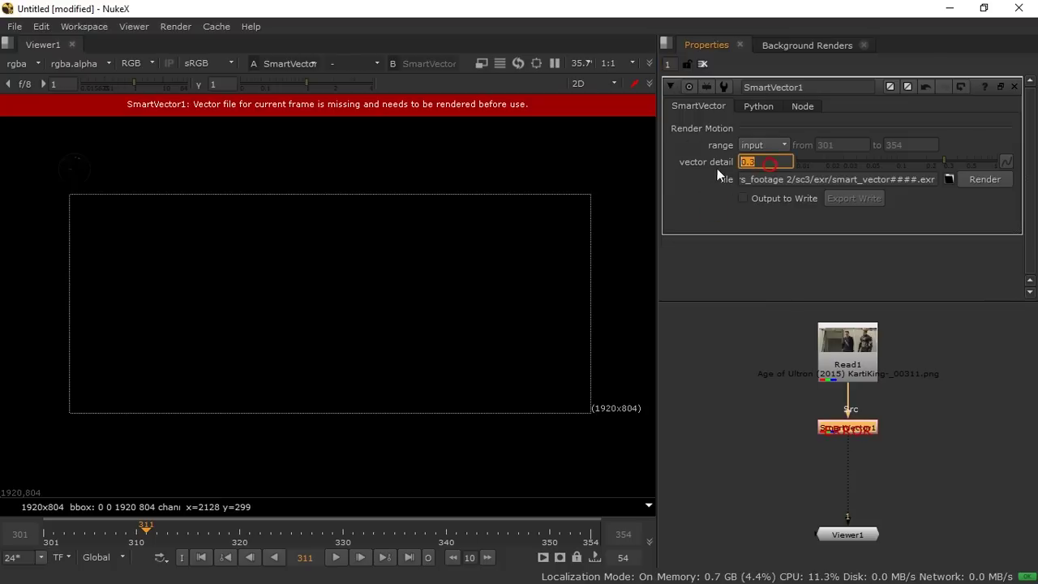
{"action": "left_click", "coordinate": [703, 217]}
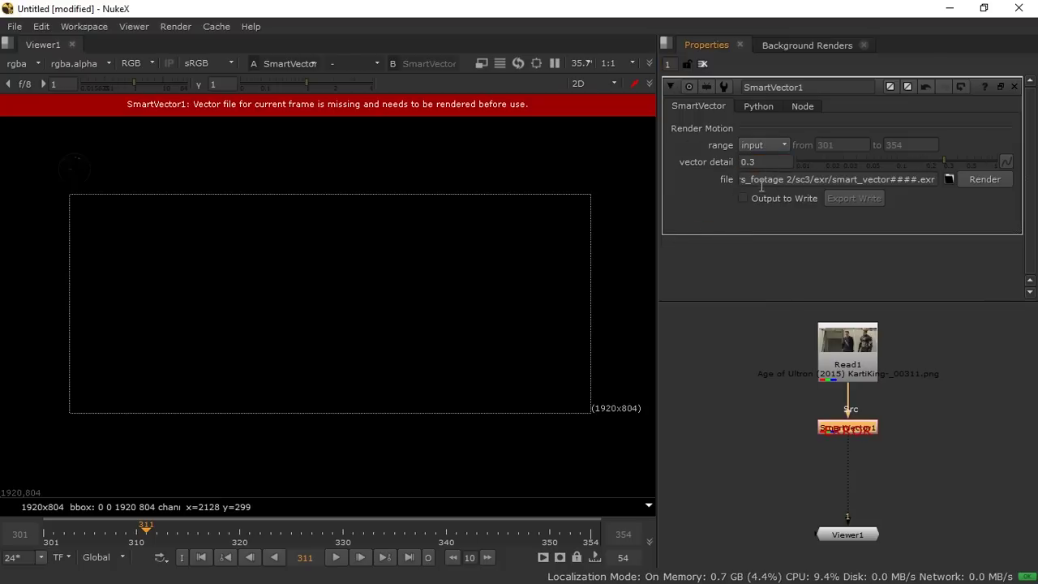
{"action": "left_click", "coordinate": [755, 409]}
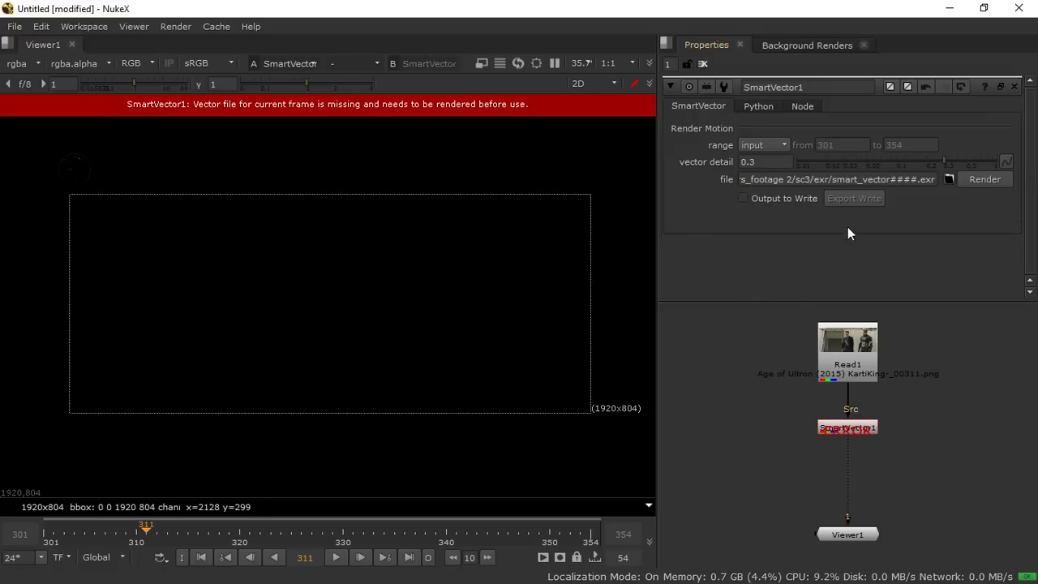
{"action": "left_click", "coordinate": [762, 145]}
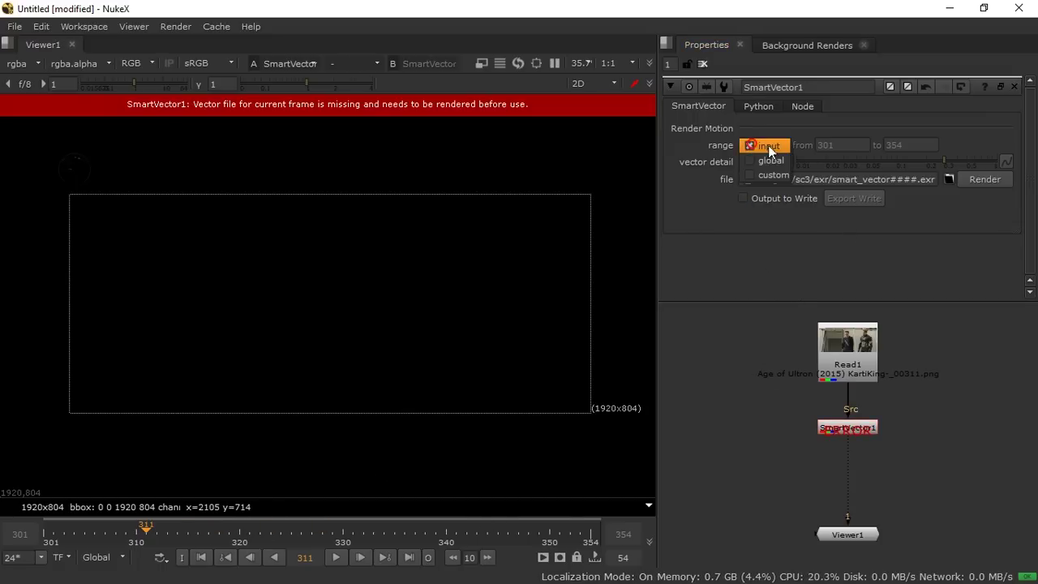
{"action": "left_click", "coordinate": [876, 273]}
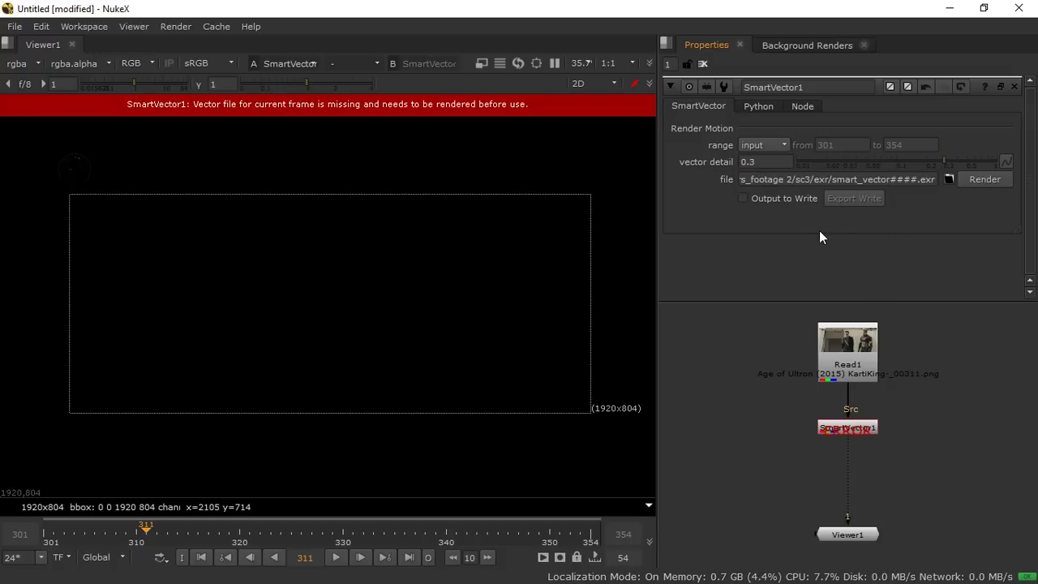
{"action": "left_click", "coordinate": [978, 180]}
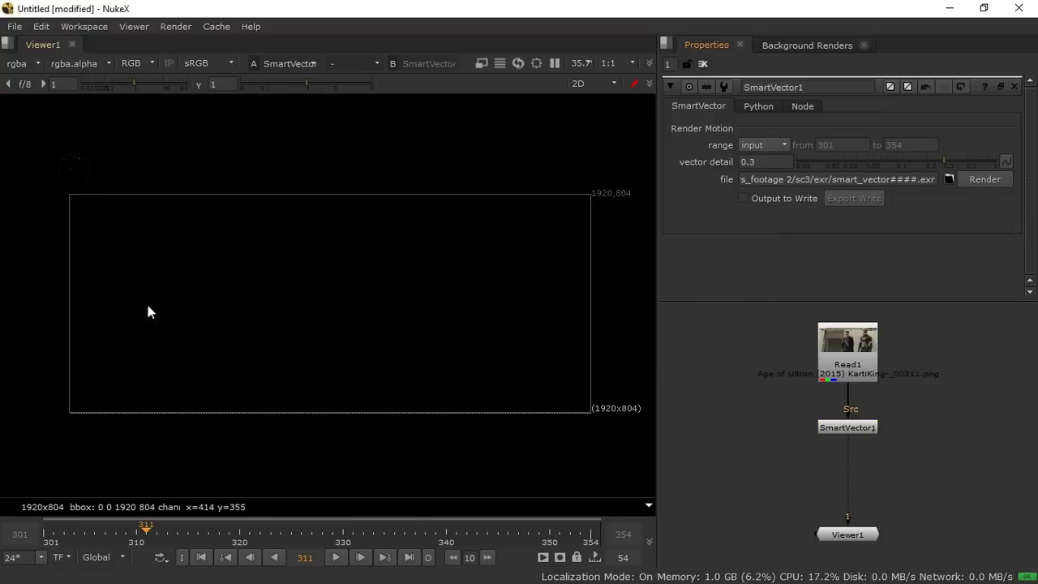
Nudge the SmartVector node closer to Read1 and display the smartvector layer in the viewer.
{"action": "left_click_drag", "start_coordinate": [817, 433], "coordinate": [816, 428]}
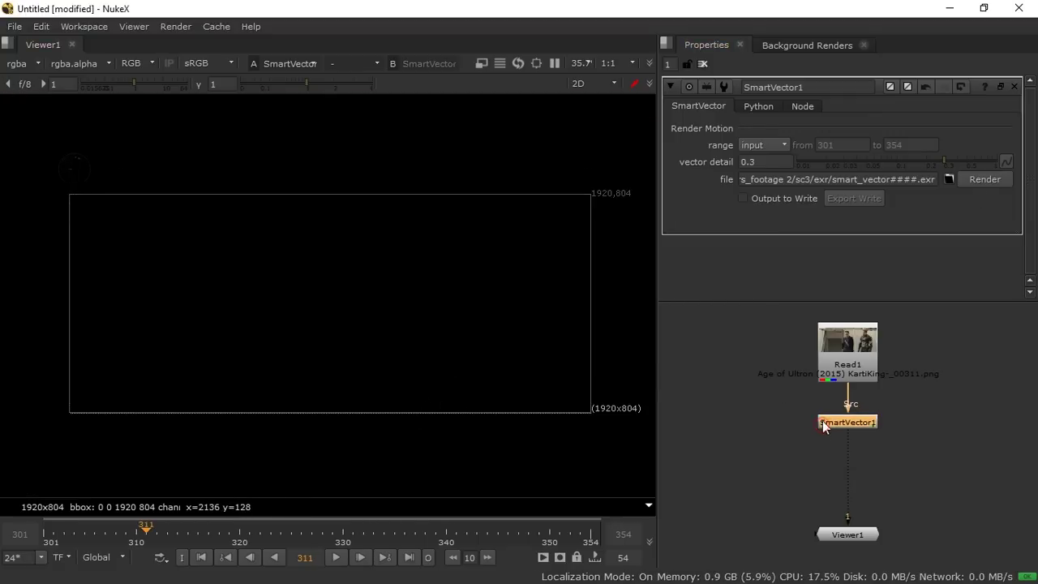
{"action": "left_click", "coordinate": [20, 64]}
{"action": "left_click", "coordinate": [46, 140]}
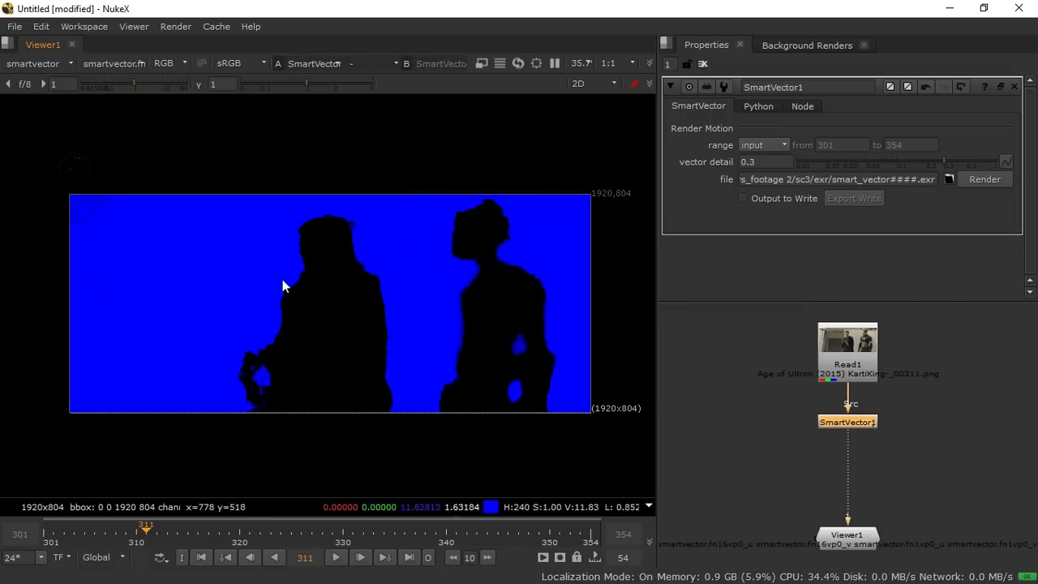
Scrub and play through the rendered vector pass, and check the first two frames.
{"action": "left_click", "coordinate": [221, 538]}
{"action": "left_click_drag", "start_coordinate": [223, 535], "coordinate": [343, 537]}
{"action": "left_click", "coordinate": [330, 557]}
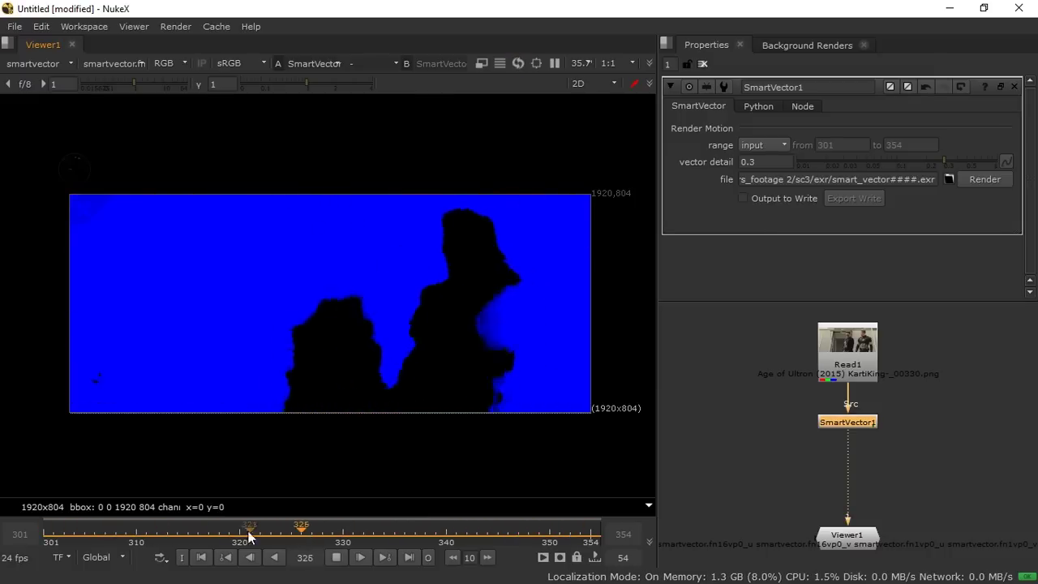
{"action": "left_click", "coordinate": [335, 557]}
{"action": "left_click", "coordinate": [205, 557]}
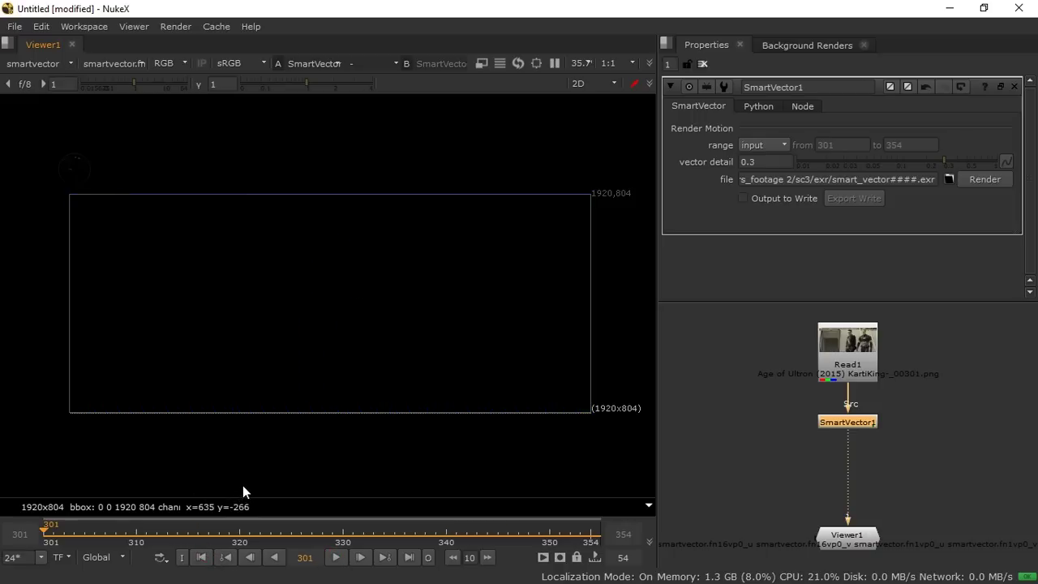
{"action": "left_click", "coordinate": [360, 557]}
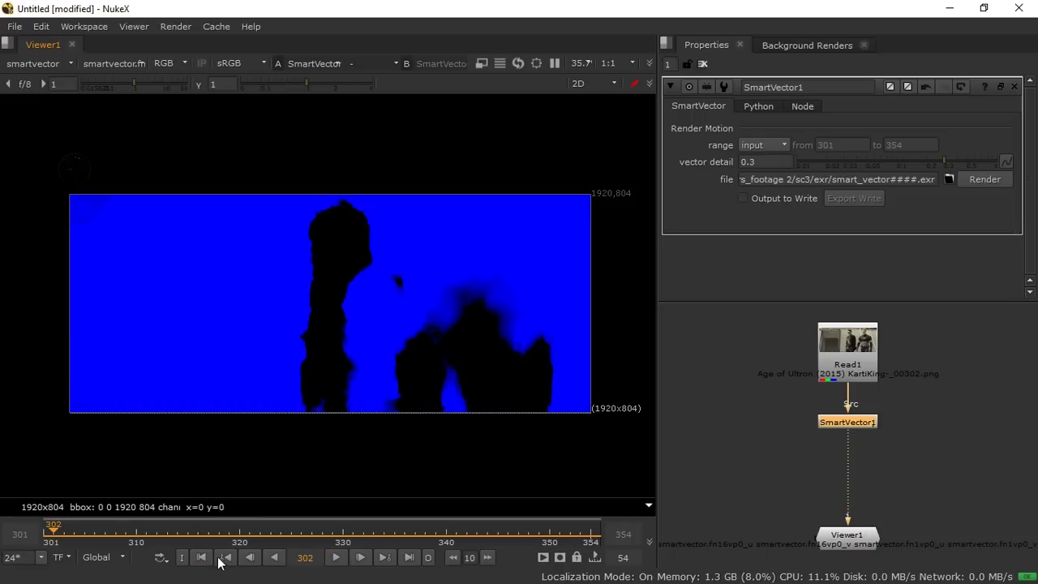
Return to first frame 301 and switch the viewer back to the rgba layer.
{"action": "left_click", "coordinate": [204, 557]}
{"action": "left_click", "coordinate": [66, 64]}
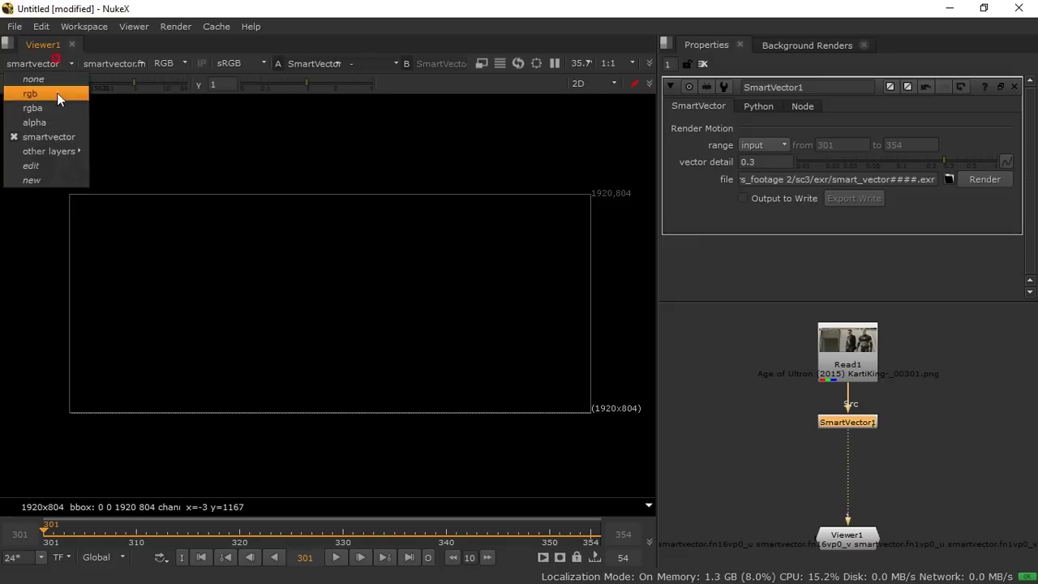
{"action": "left_click", "coordinate": [46, 109]}
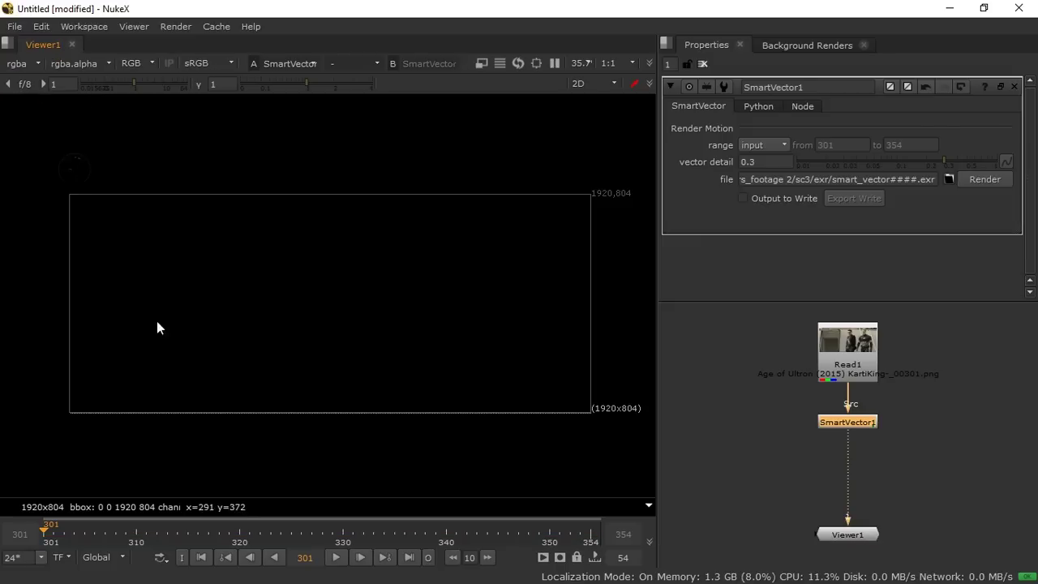
Move the SmartVector and Read1 nodes to the left of the viewer node, keeping them vertically aligned.
{"action": "left_click_drag", "start_coordinate": [838, 425], "coordinate": [768, 439]}
{"action": "left_click_drag", "start_coordinate": [847, 348], "coordinate": [771, 334]}
{"action": "left_click", "coordinate": [875, 398]}
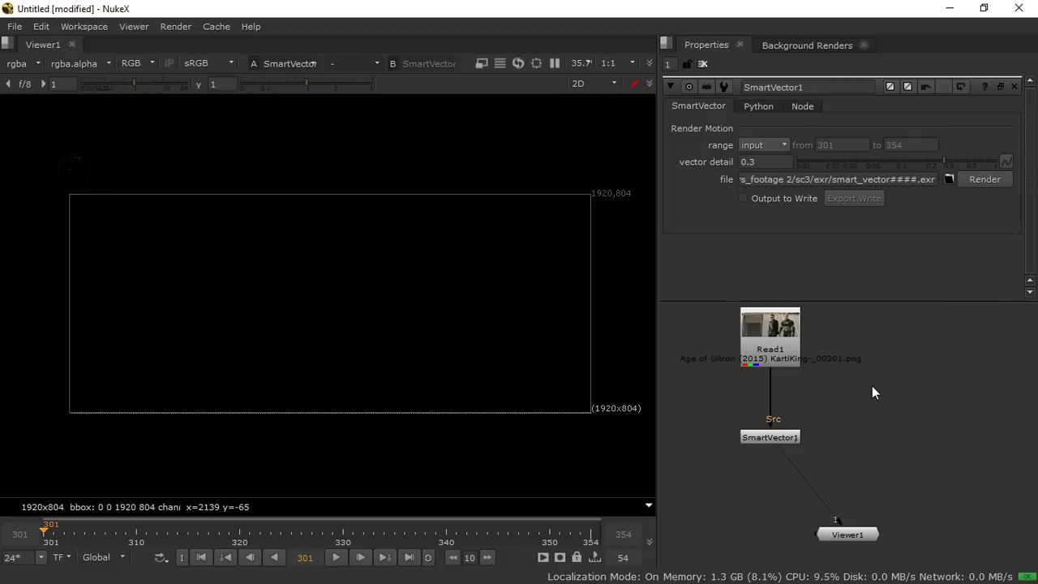
{"action": "left_click", "coordinate": [877, 407]}
Connect the viewer directly to Read1 and move the SmartVector node out to the side.
{"action": "left_click_drag", "start_coordinate": [797, 456], "coordinate": [799, 369]}
{"action": "left_click", "coordinate": [773, 438]}
{"action": "left_click_drag", "start_coordinate": [772, 441], "coordinate": [706, 442]}
{"action": "scroll", "coordinate": [531, 302], "scroll_direction": "up", "scroll_amount": 3}
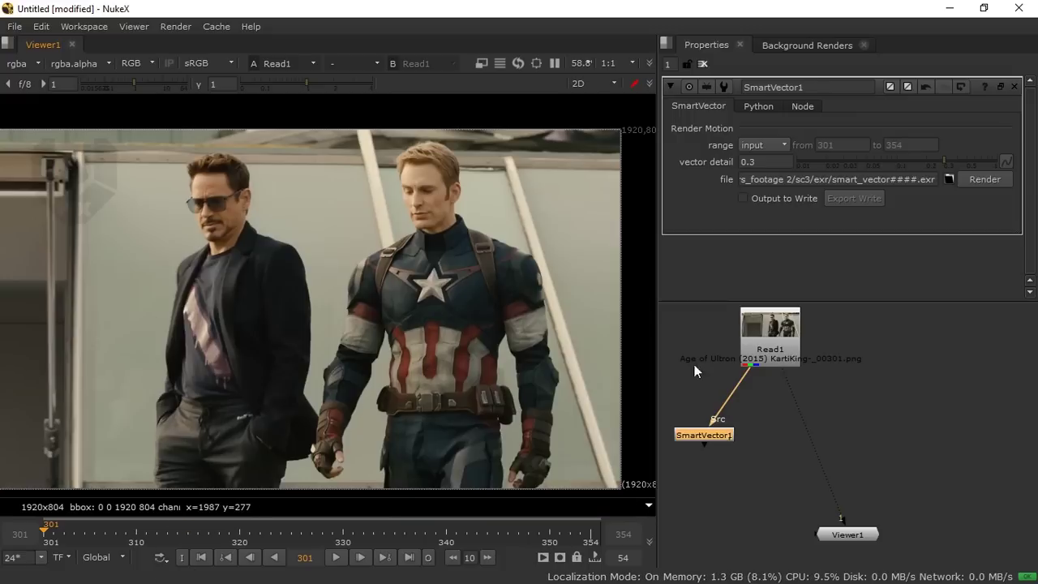
Import the armour image 1.png from the Pictures folder and display it in the viewer.
{"action": "left_click", "coordinate": [882, 377]}
{"action": "scroll", "coordinate": [535, 357], "scroll_direction": "down", "scroll_amount": 8}
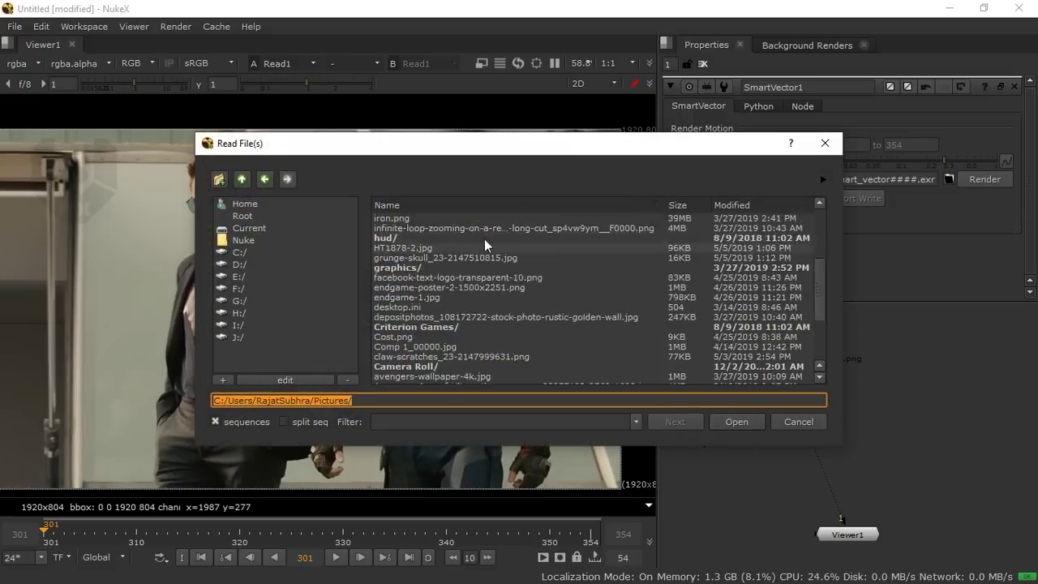
{"action": "left_click", "coordinate": [386, 376]}
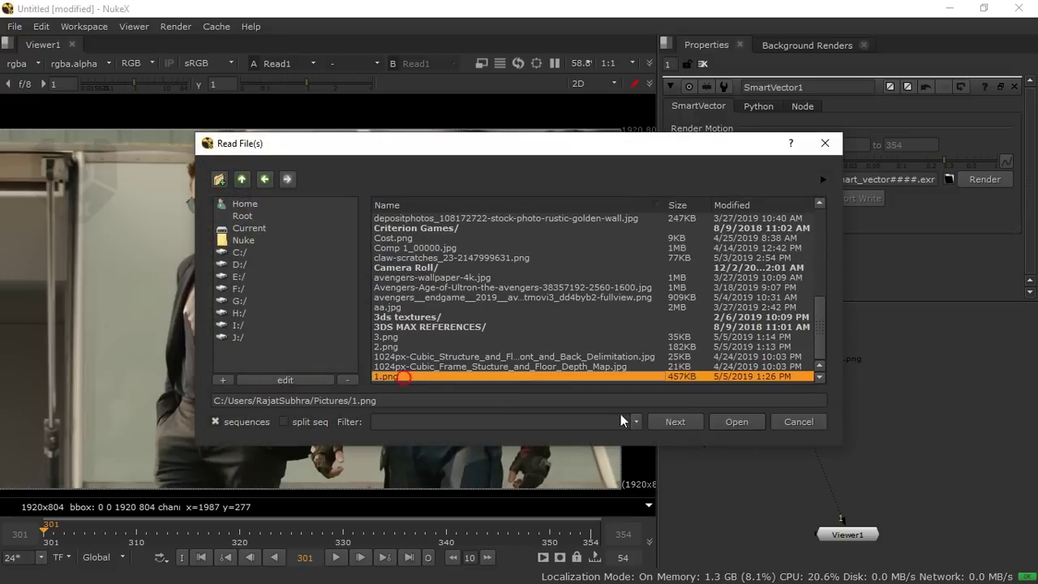
{"action": "left_click", "coordinate": [738, 422]}
{"action": "key", "text": "1"}
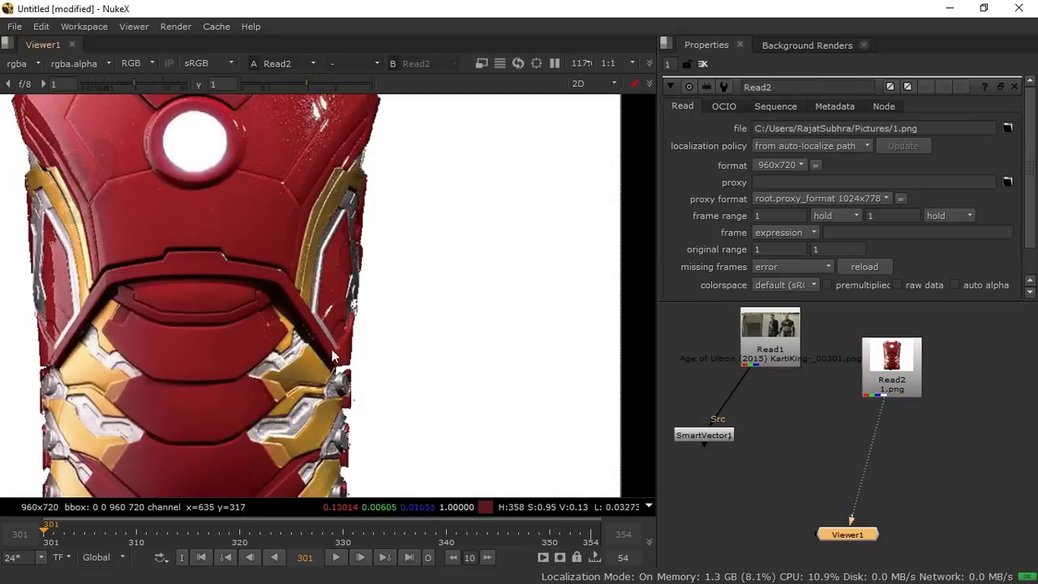
{"action": "scroll", "coordinate": [331, 347], "scroll_direction": "down", "scroll_amount": 3}
{"action": "middle_click_drag", "start_coordinate": [364, 313], "coordinate": [425, 300]}
{"action": "scroll", "coordinate": [406, 319], "scroll_direction": "down", "scroll_amount": 3}
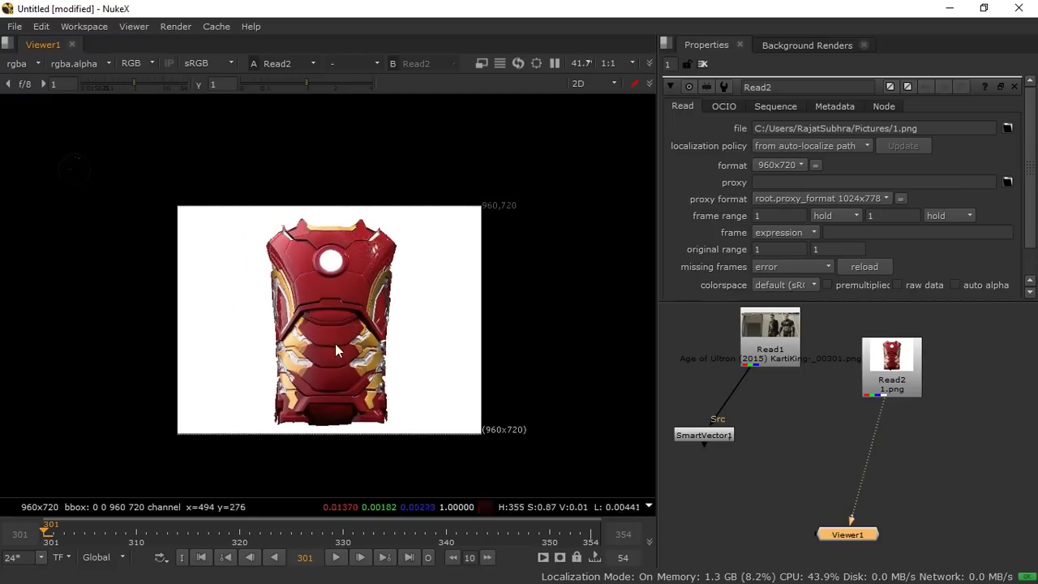
{"action": "scroll", "coordinate": [365, 341], "scroll_direction": "up", "scroll_amount": 3}
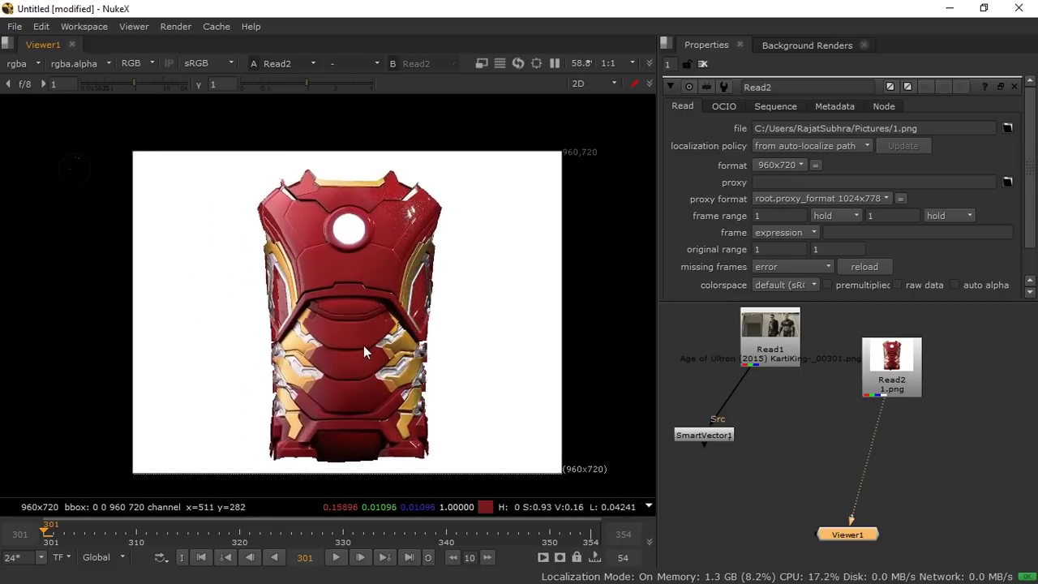
{"action": "scroll", "coordinate": [359, 344], "scroll_direction": "up", "scroll_amount": 5}
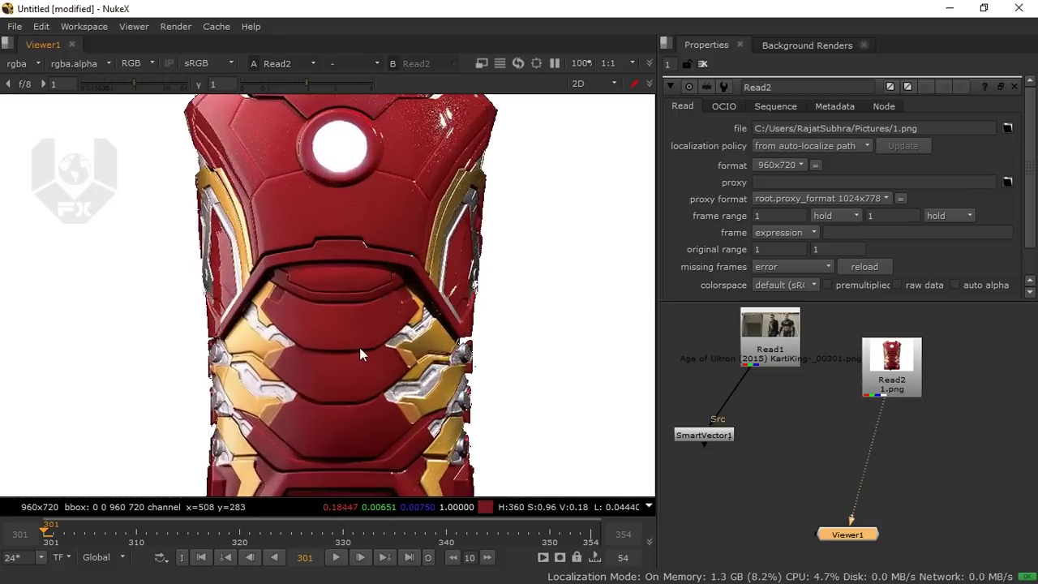
{"action": "scroll", "coordinate": [363, 359], "scroll_direction": "down", "scroll_amount": 4}
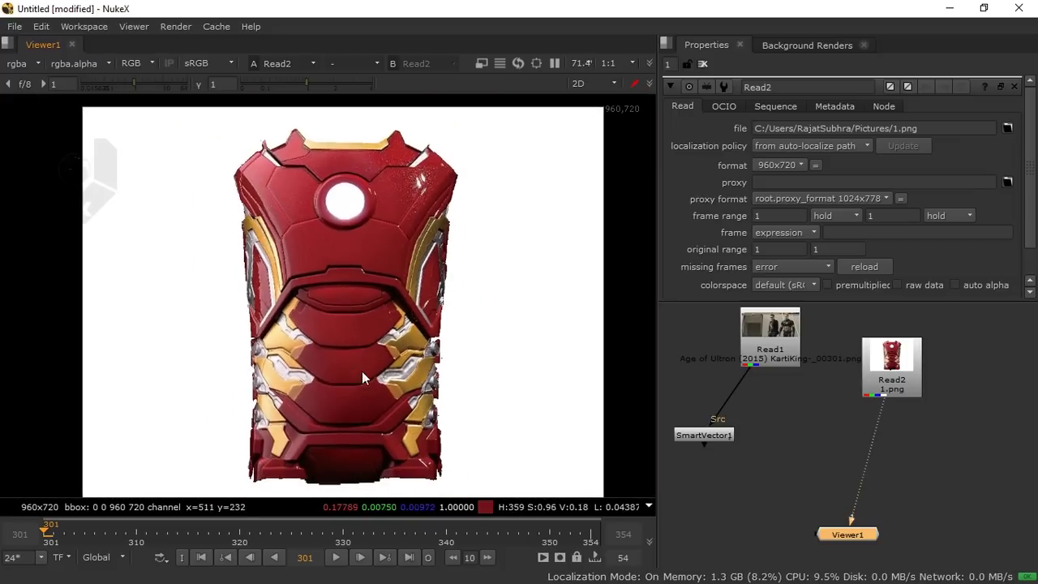
Add a Premult node below the Read2 armour image, with Read2 moved up to make room.
{"action": "left_click_drag", "start_coordinate": [883, 369], "coordinate": [903, 341]}
{"action": "key", "text": "Tab"}
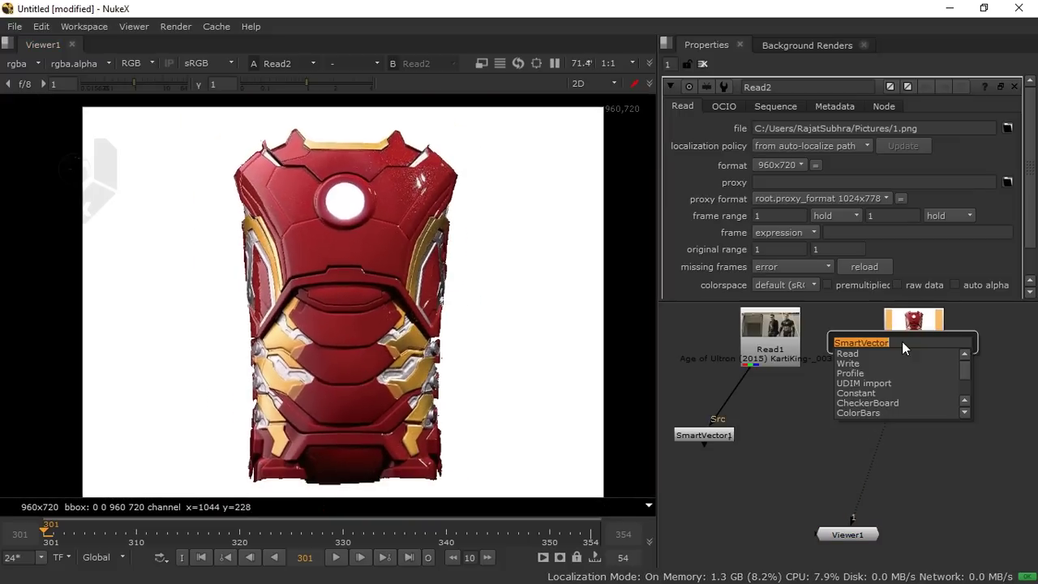
{"action": "type", "text": "premul"}
{"action": "key", "text": "Return"}
{"action": "left_click_drag", "start_coordinate": [912, 384], "coordinate": [912, 391]}
Examine the premultiplied armour's edges in colour and in the alpha channel, finishing on the full RGB view.
{"action": "scroll", "coordinate": [457, 215], "scroll_direction": "up", "scroll_amount": 5}
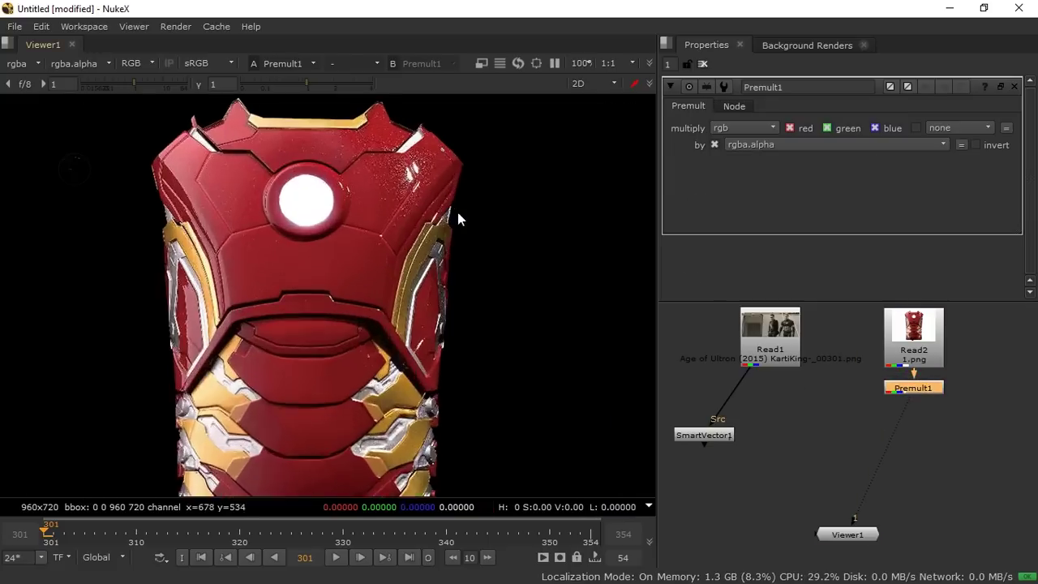
{"action": "middle_click_drag", "start_coordinate": [398, 260], "coordinate": [477, 301]}
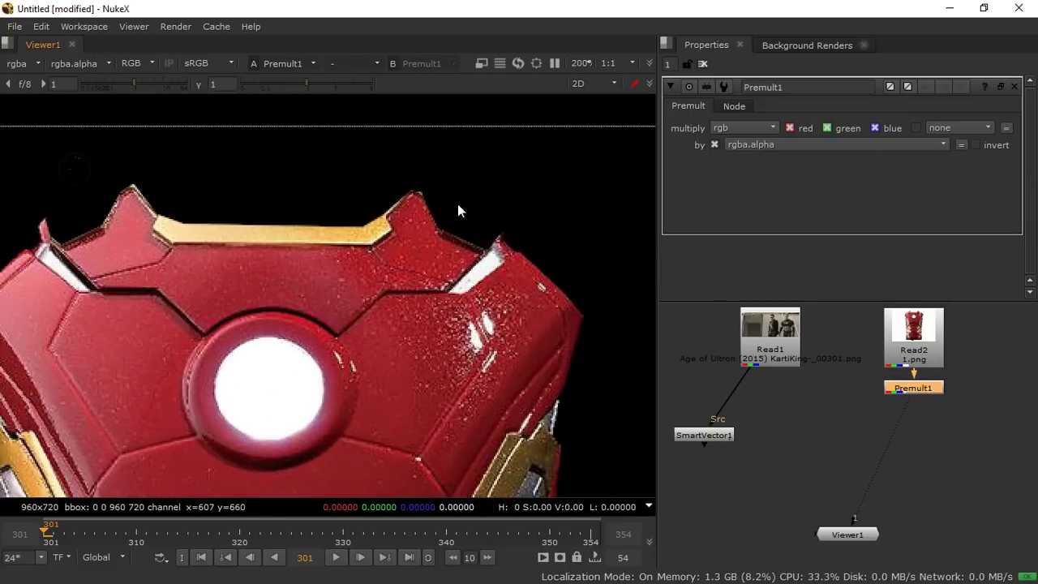
{"action": "key", "text": "a"}
{"action": "key", "text": "a"}
{"action": "key", "text": "a"}
{"action": "key", "text": "a"}
{"action": "key", "text": "a"}
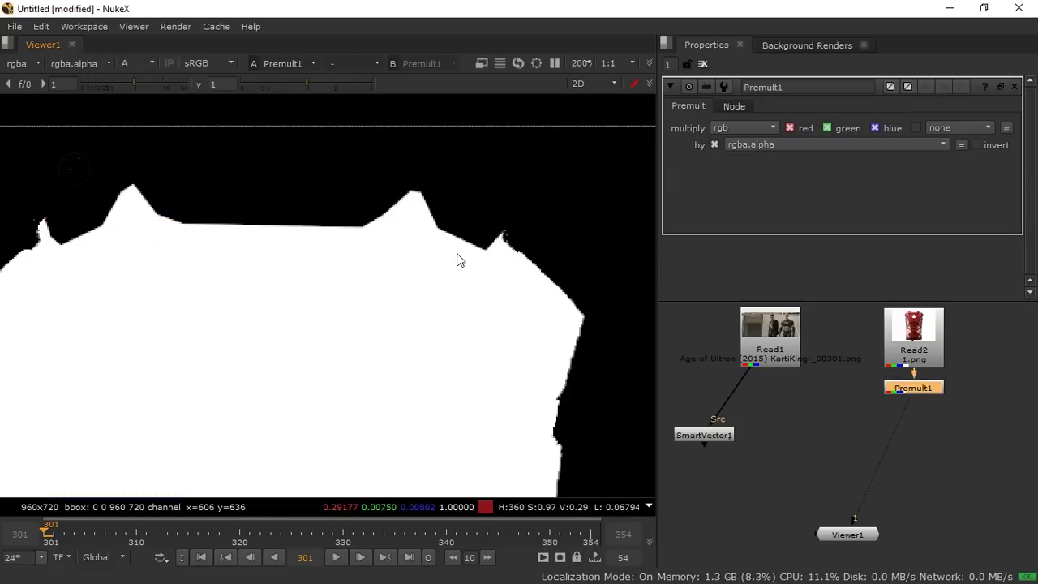
{"action": "scroll", "coordinate": [438, 264], "scroll_direction": "down", "scroll_amount": 3}
{"action": "key", "text": "a"}
{"action": "scroll", "coordinate": [434, 280], "scroll_direction": "down", "scroll_amount": 3}
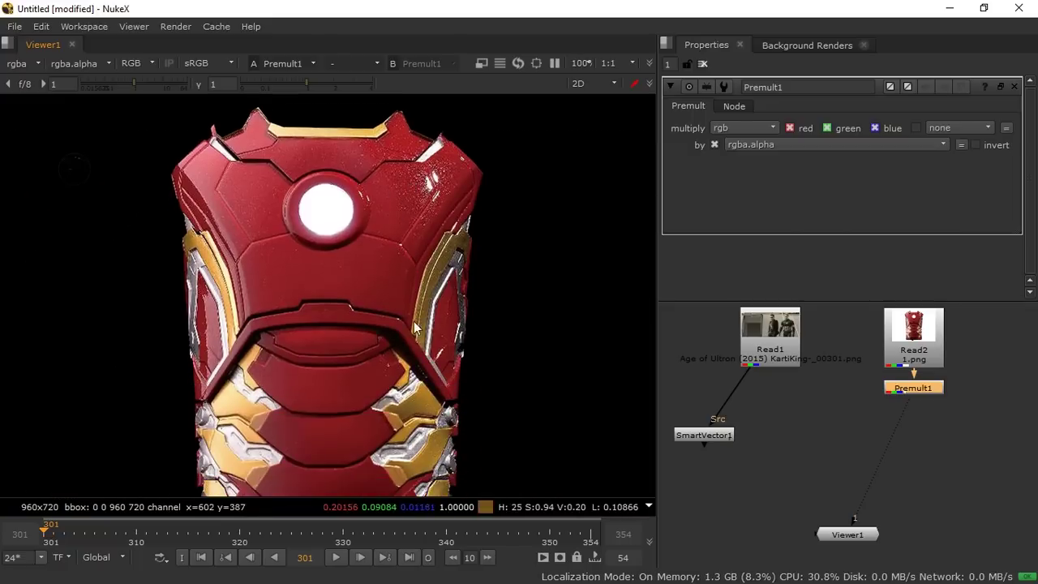
{"action": "middle_click_drag", "start_coordinate": [429, 286], "coordinate": [421, 305]}
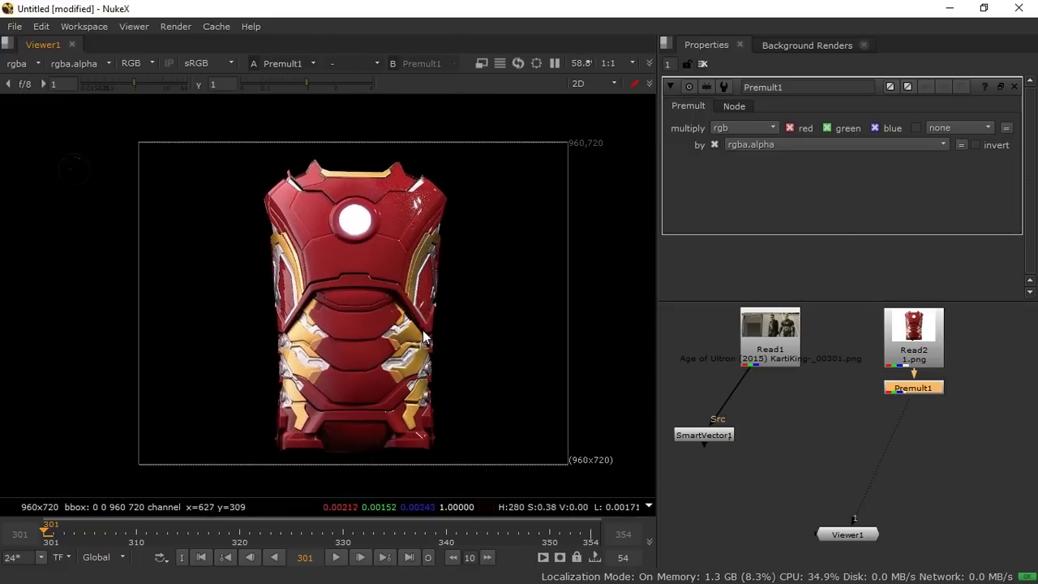
Move Read2 and Premult1 higher and shift Read1 slightly aside to free space in the node graph.
{"action": "left_click_drag", "start_coordinate": [921, 359], "coordinate": [921, 337]}
{"action": "left_click_drag", "start_coordinate": [922, 388], "coordinate": [919, 370]}
{"action": "left_click", "coordinate": [933, 405]}
{"action": "left_click_drag", "start_coordinate": [764, 361], "coordinate": [751, 366]}
Try merging the premultiplied armour over the Read1 footage, view the composite and delete the Merge node.
{"action": "left_click", "coordinate": [791, 422]}
{"action": "key", "text": "m"}
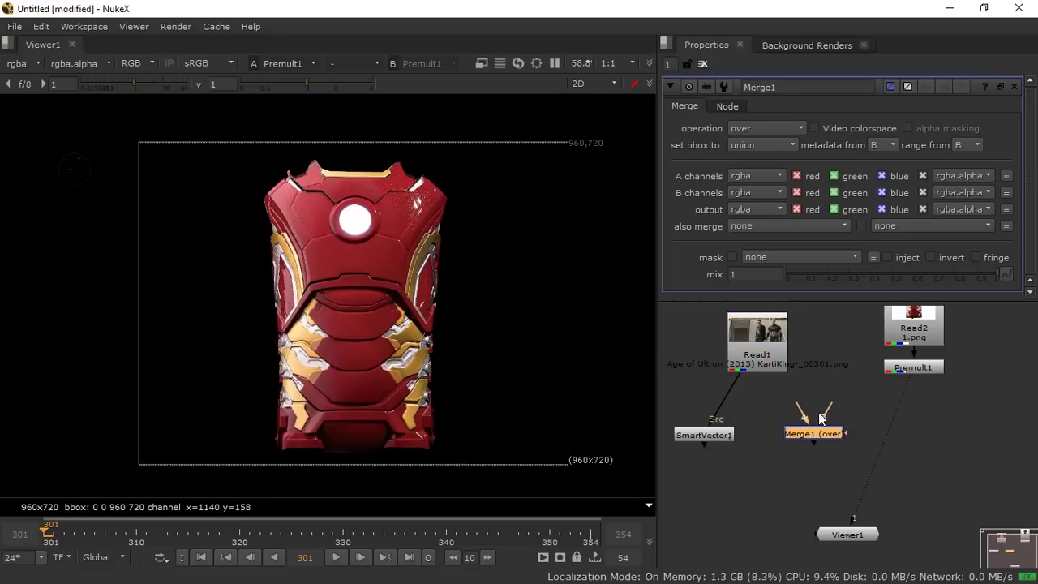
{"action": "left_click_drag", "start_coordinate": [803, 418], "coordinate": [759, 357]}
{"action": "left_click_drag", "start_coordinate": [801, 412], "coordinate": [909, 368]}
{"action": "left_click", "coordinate": [820, 431]}
{"action": "key", "text": "1"}
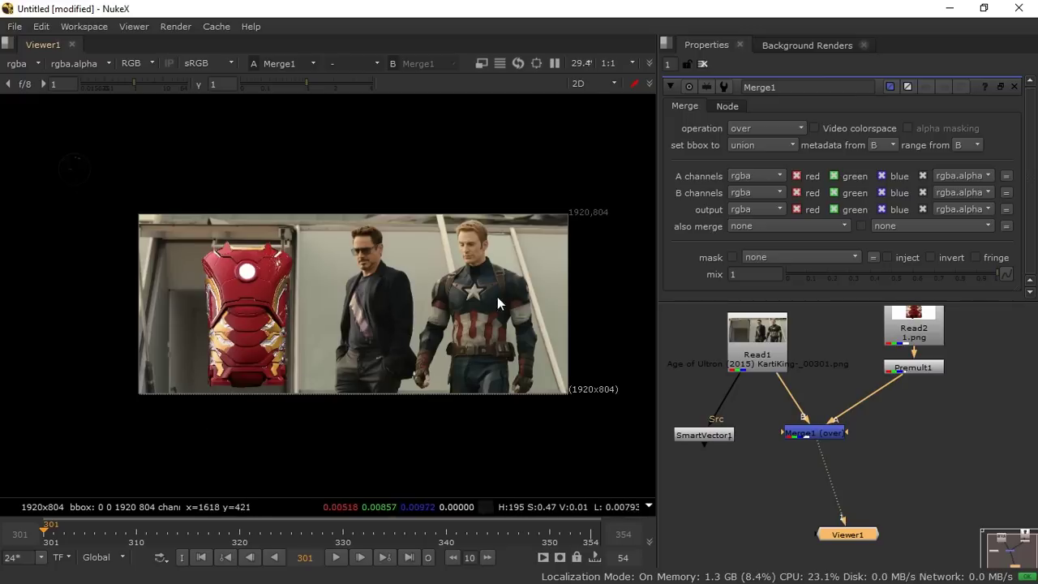
{"action": "left_click", "coordinate": [807, 435]}
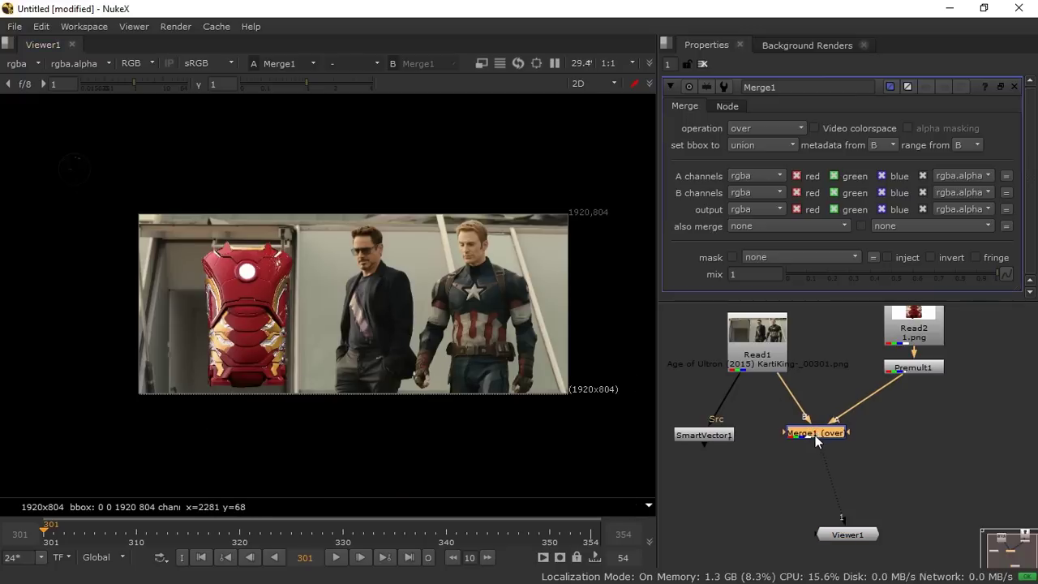
{"action": "key", "text": "Delete"}
Add a Reformat node and insert it between Premult1 and the viewer.
{"action": "left_click", "coordinate": [864, 426]}
{"action": "left_click_drag", "start_coordinate": [900, 384], "coordinate": [901, 378]}
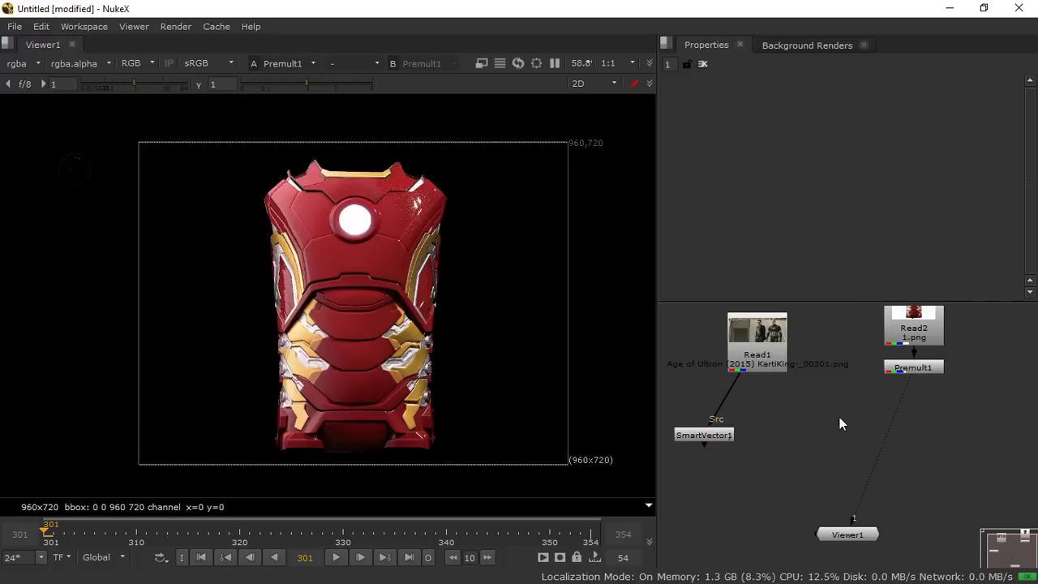
{"action": "key", "text": "Tab"}
{"action": "type", "text": "ref"}
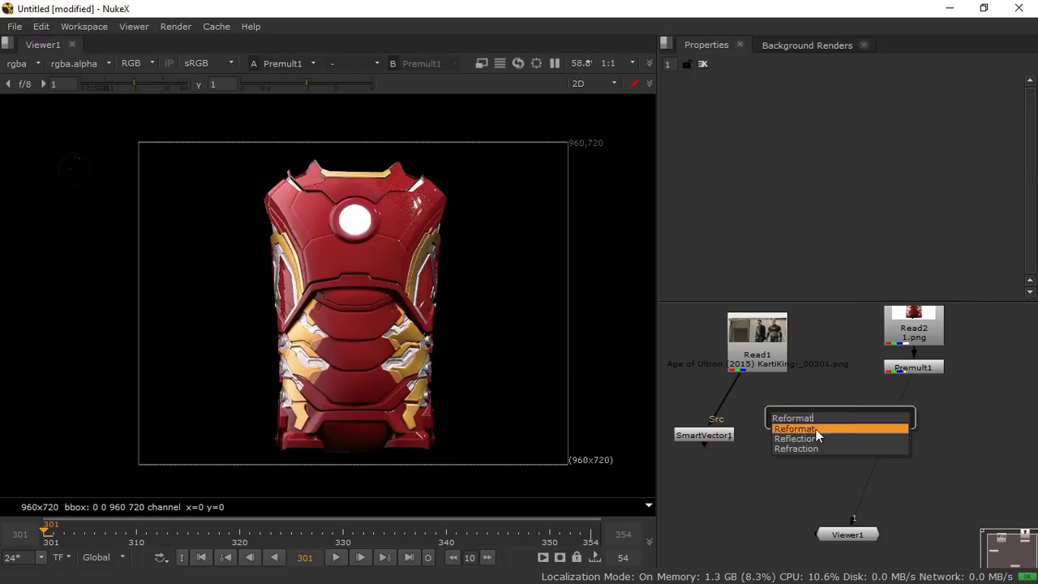
{"action": "left_click", "coordinate": [816, 428]}
{"action": "left_click_drag", "start_coordinate": [900, 405], "coordinate": [915, 408]}
{"action": "middle_click_drag", "start_coordinate": [505, 418], "coordinate": [380, 411]}
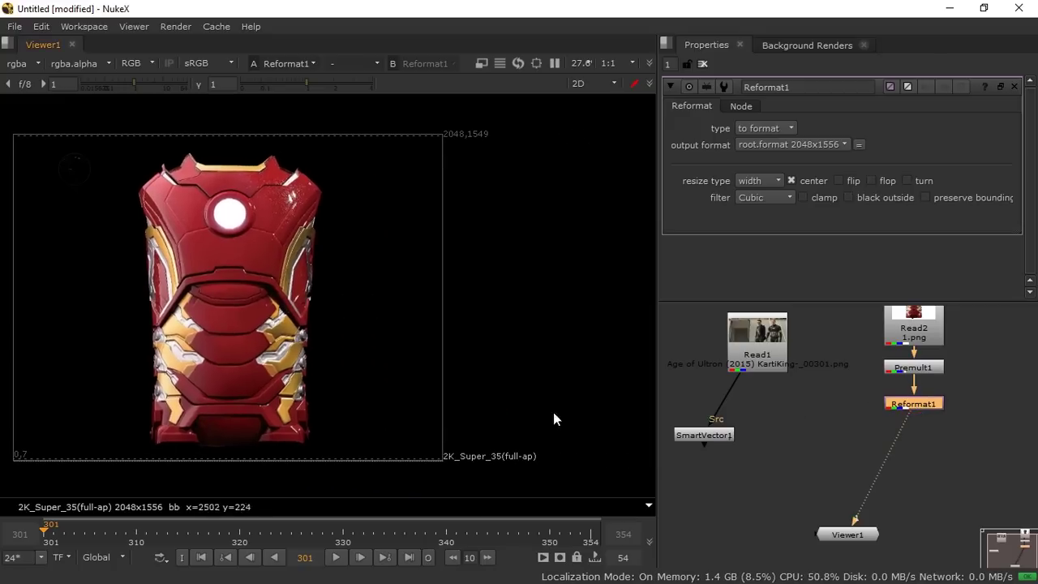
Display the Read1 footage in the viewer to check its format.
{"action": "left_click", "coordinate": [794, 443]}
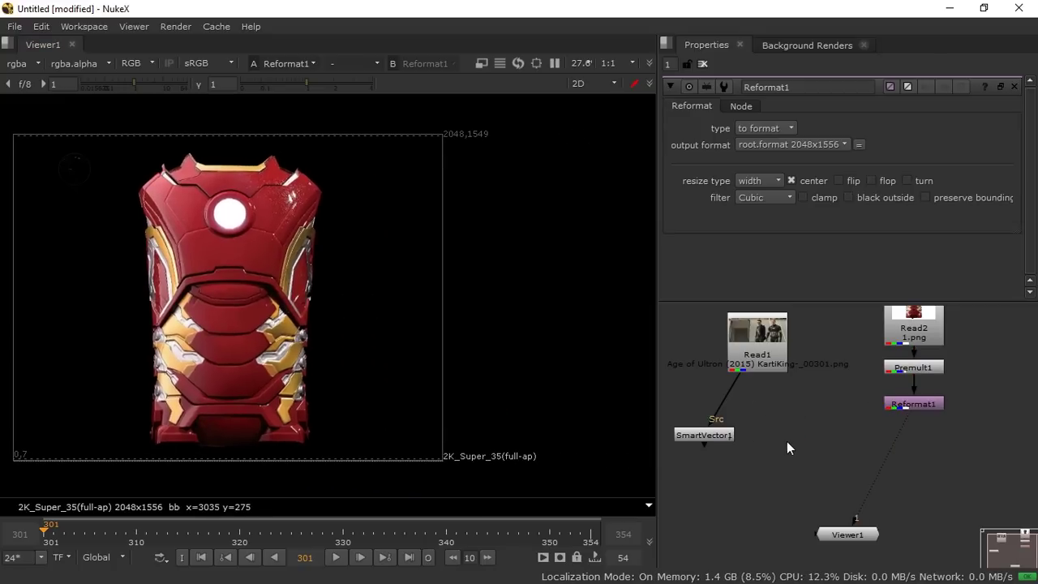
{"action": "left_click", "coordinate": [768, 359]}
{"action": "key", "text": "1"}
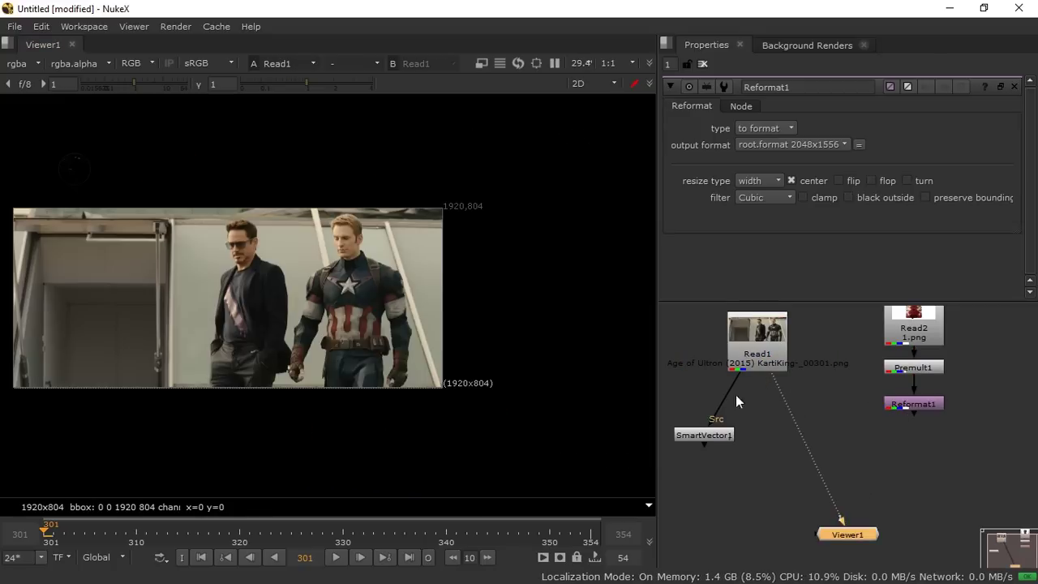
{"action": "scroll", "coordinate": [447, 380], "scroll_direction": "up", "scroll_amount": 2}
Set the full size format in the project settings to 1920x804.
{"action": "left_click", "coordinate": [766, 420]}
{"action": "key", "text": "s"}
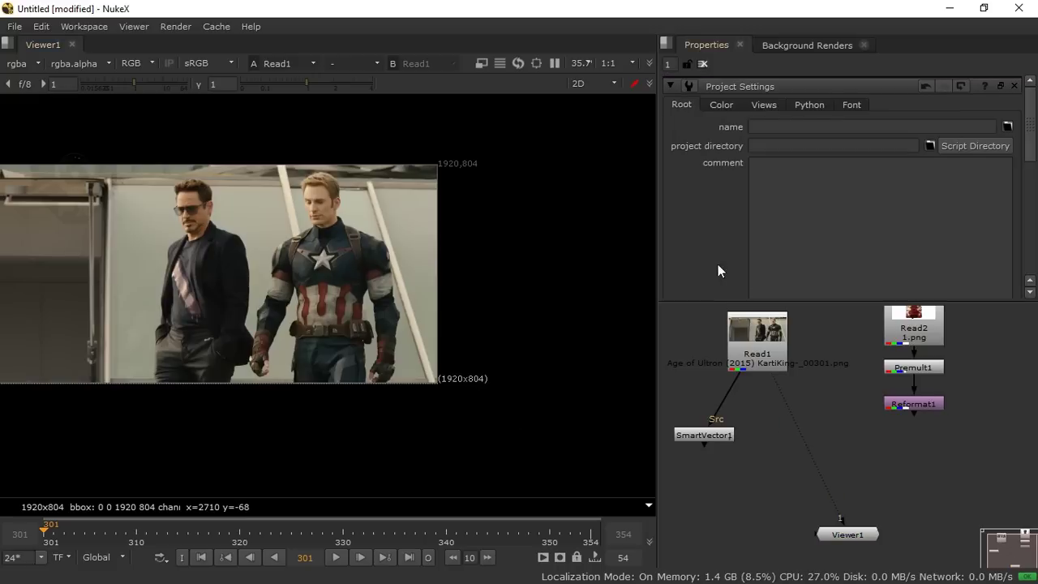
{"action": "scroll", "coordinate": [740, 156], "scroll_direction": "down", "scroll_amount": 5}
{"action": "left_click", "coordinate": [847, 211]}
{"action": "left_click", "coordinate": [846, 210]}
{"action": "left_click", "coordinate": [832, 208]}
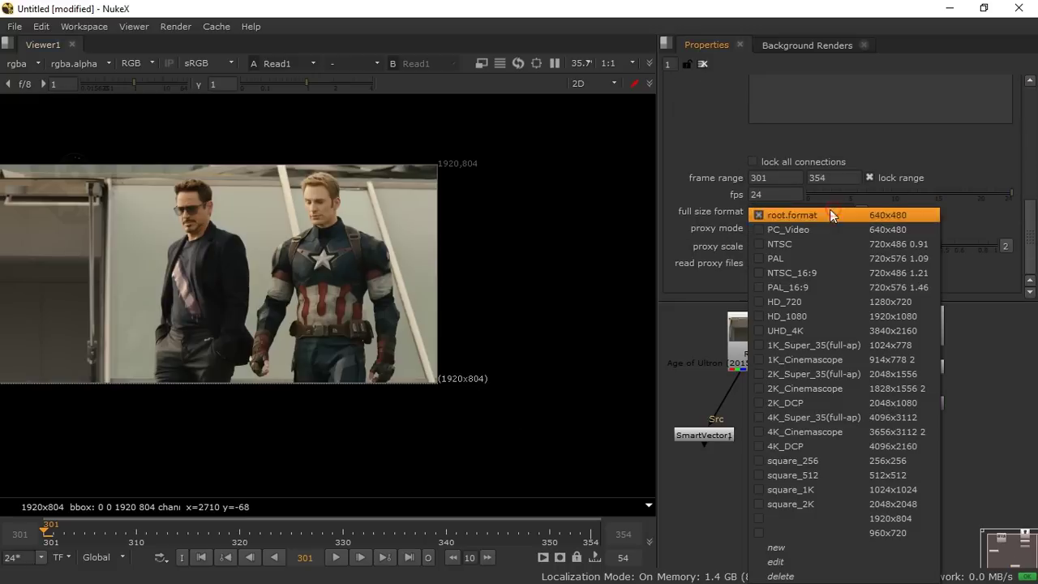
{"action": "left_click", "coordinate": [872, 519]}
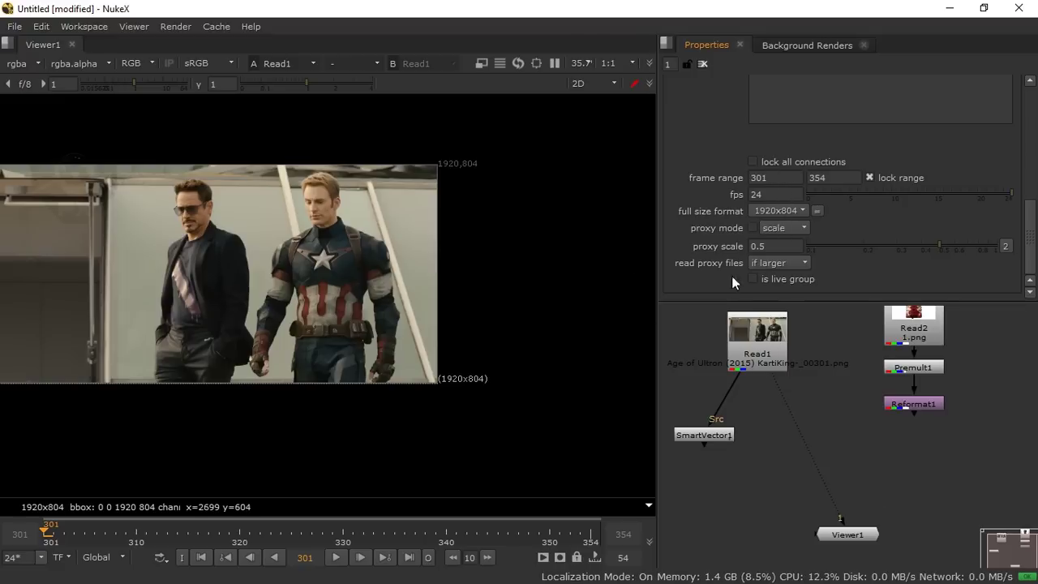
Place Read1 directly above the SmartVector node and connect the viewer to Reformat1 with its properties open.
{"action": "middle_click_drag", "start_coordinate": [806, 418], "coordinate": [789, 406]}
{"action": "left_click_drag", "start_coordinate": [742, 339], "coordinate": [690, 332]}
{"action": "mouse_move", "coordinate": [776, 427]}
{"action": "middle_mouse_down"}
{"action": "mouse_move", "coordinate": [796, 421]}
{"action": "mouse_move", "coordinate": [783, 435]}
{"action": "middle_mouse_up"}
{"action": "left_click", "coordinate": [801, 429]}
{"action": "scroll", "coordinate": [803, 432], "scroll_direction": "down", "scroll_amount": 3}
{"action": "scroll", "coordinate": [832, 427], "scroll_direction": "up", "scroll_amount": 2}
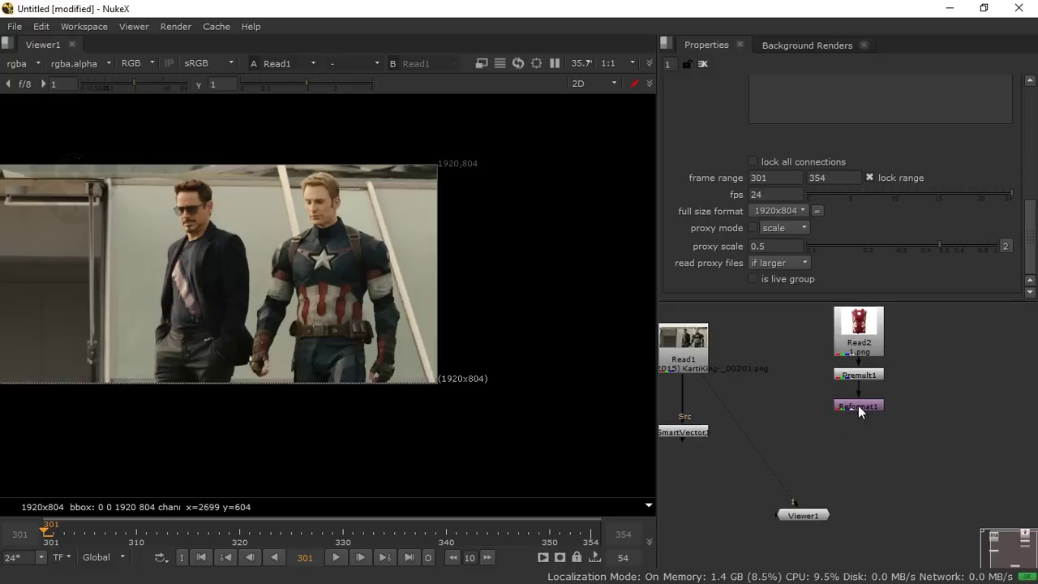
{"action": "double_click", "coordinate": [858, 405]}
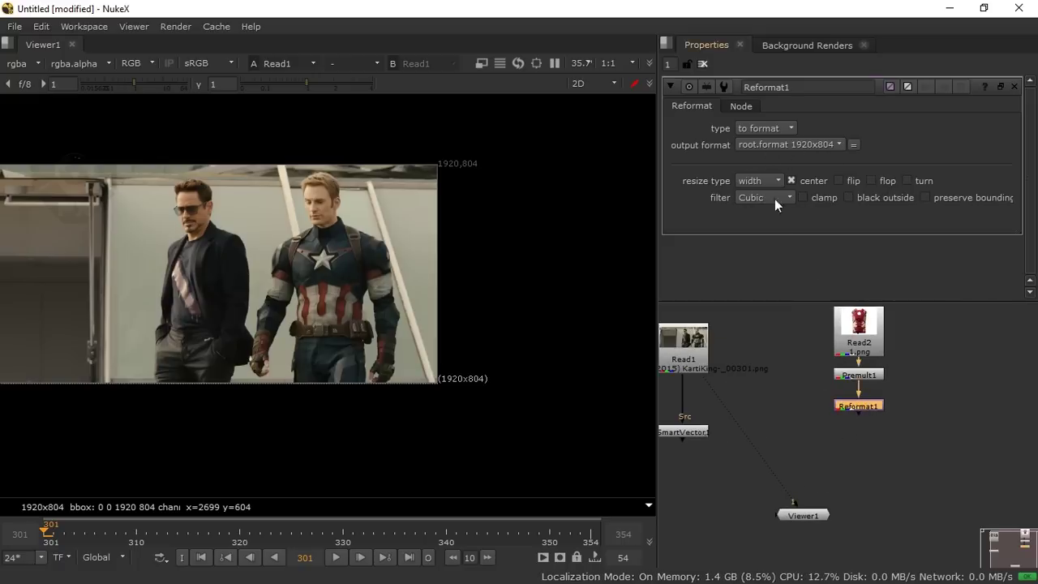
{"action": "left_click_drag", "start_coordinate": [716, 378], "coordinate": [846, 408]}
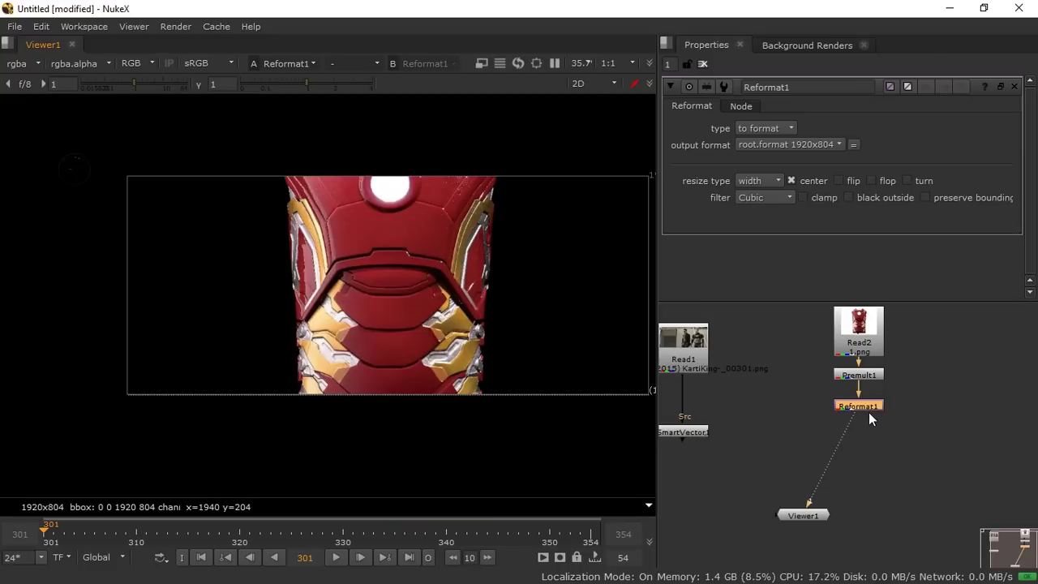
Insert a Transform node between Premult1 and Reformat1 and scale the armour to 0.44.
{"action": "left_click_drag", "start_coordinate": [868, 408], "coordinate": [867, 451]}
{"action": "left_click", "coordinate": [865, 375]}
{"action": "key", "text": "t"}
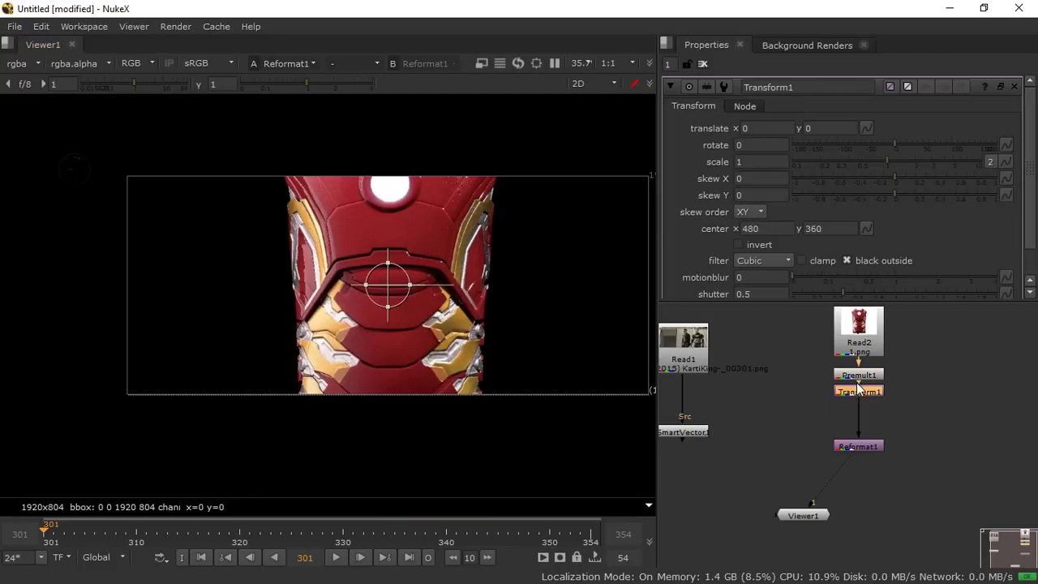
{"action": "left_click_drag", "start_coordinate": [857, 392], "coordinate": [858, 400]}
{"action": "left_click", "coordinate": [857, 373]}
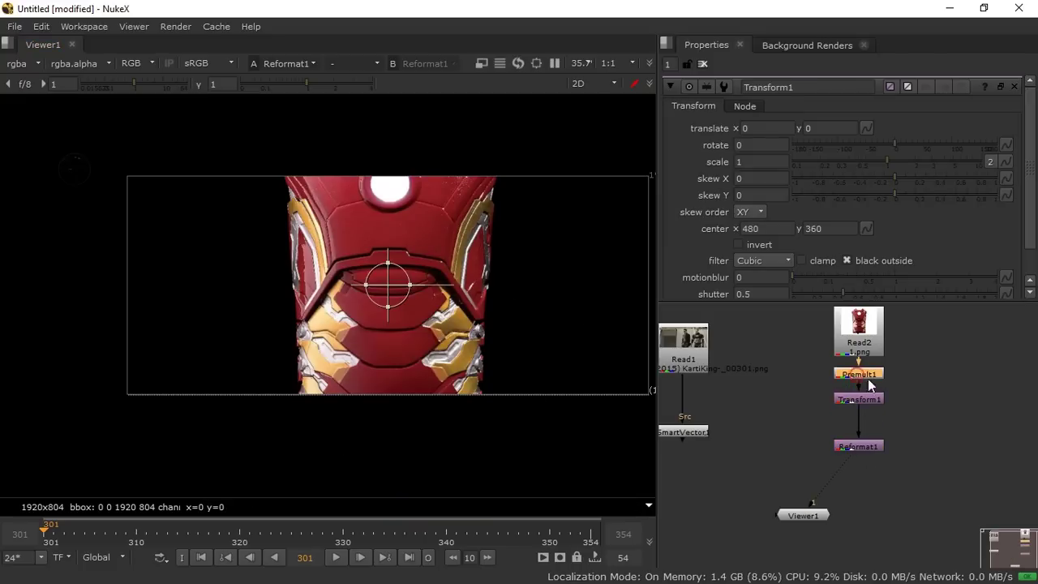
{"action": "left_click_drag", "start_coordinate": [851, 159], "coordinate": [853, 159]}
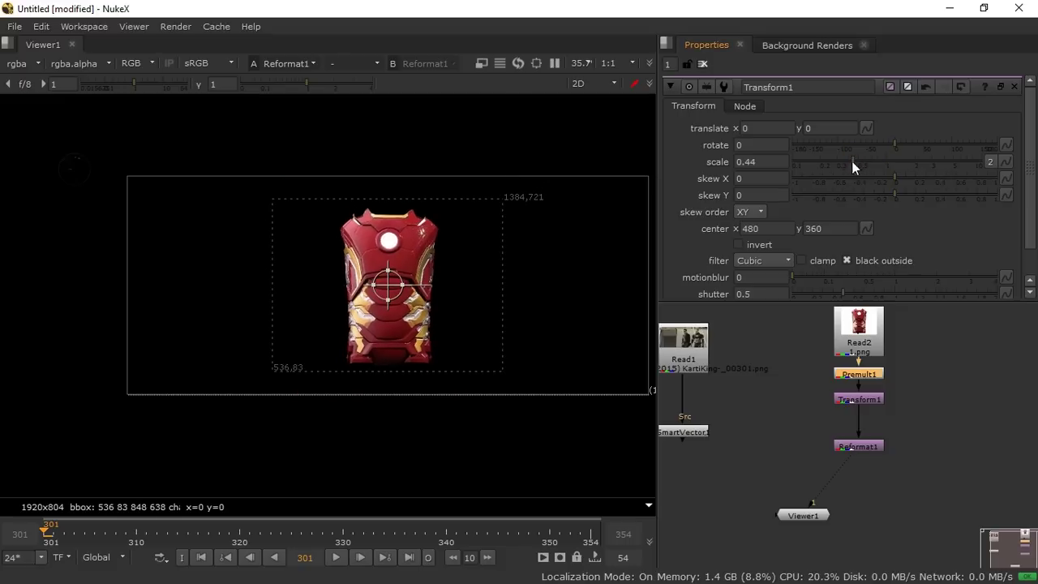
{"action": "left_click", "coordinate": [807, 430]}
{"action": "left_click_drag", "start_coordinate": [851, 451], "coordinate": [852, 430]}
Add a VectorDistort node with SmartVector1 as its SmartVector input and Reformat1 as its Src, and view its output.
{"action": "left_click", "coordinate": [787, 457]}
{"action": "key", "text": "Tab"}
{"action": "type", "text": "vec"}
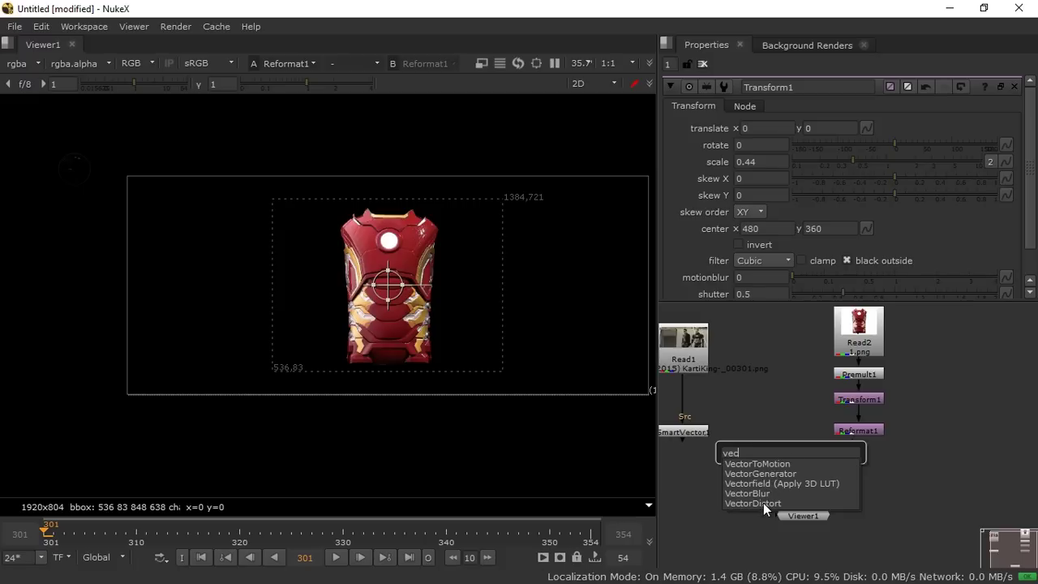
{"action": "left_click", "coordinate": [766, 503]}
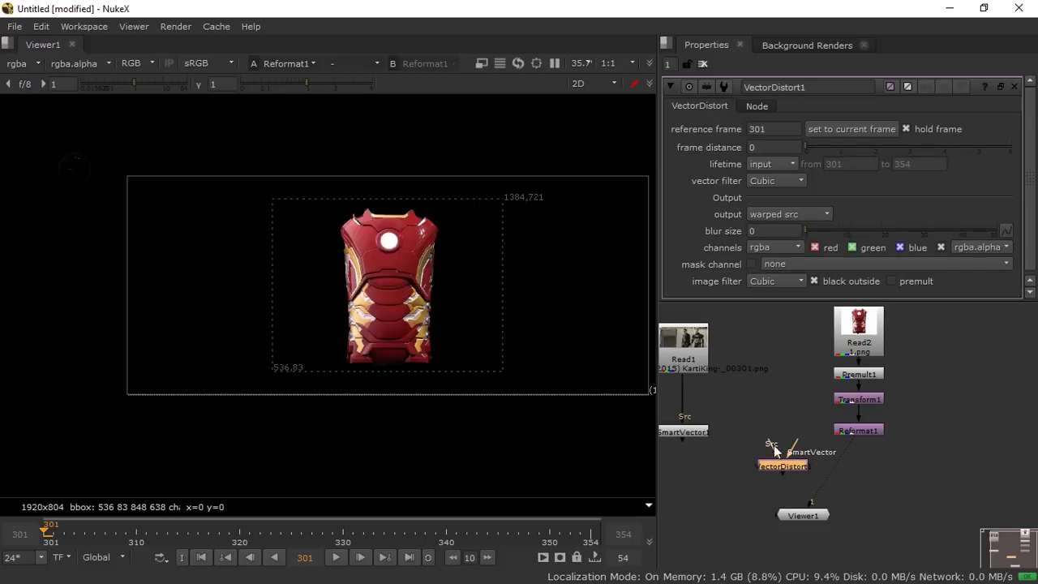
{"action": "left_click_drag", "start_coordinate": [787, 471], "coordinate": [686, 433]}
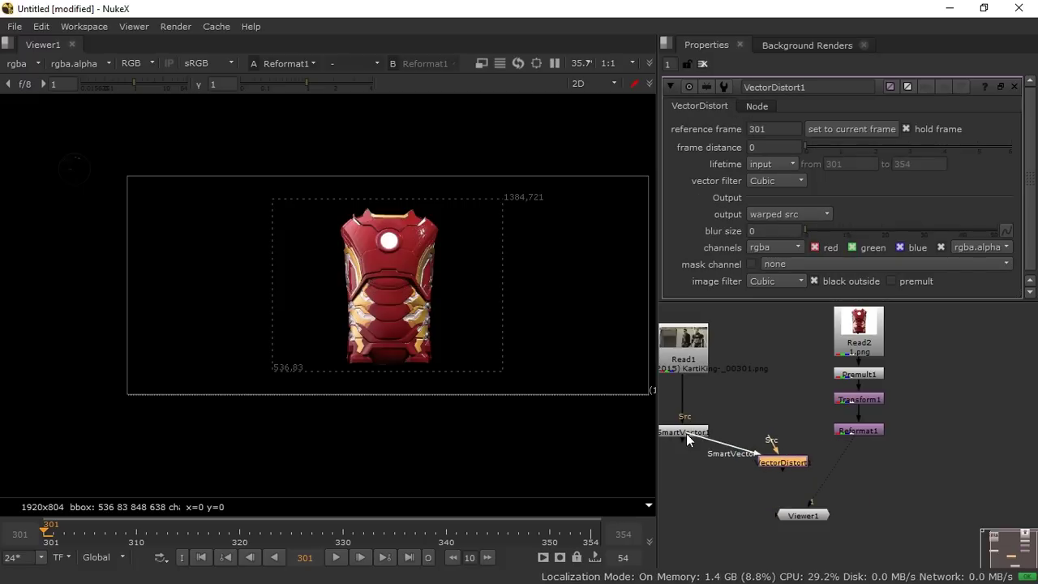
{"action": "left_click_drag", "start_coordinate": [774, 442], "coordinate": [853, 439]}
{"action": "key", "text": "1"}
Align VectorDistort1 and the viewer node below Reformat1, and bring SmartVector1 level with VectorDistort1.
{"action": "left_click_drag", "start_coordinate": [791, 469], "coordinate": [858, 458]}
{"action": "left_click", "coordinate": [684, 446]}
{"action": "left_click_drag", "start_coordinate": [683, 447], "coordinate": [683, 460]}
{"action": "left_click_drag", "start_coordinate": [803, 515], "coordinate": [859, 527]}
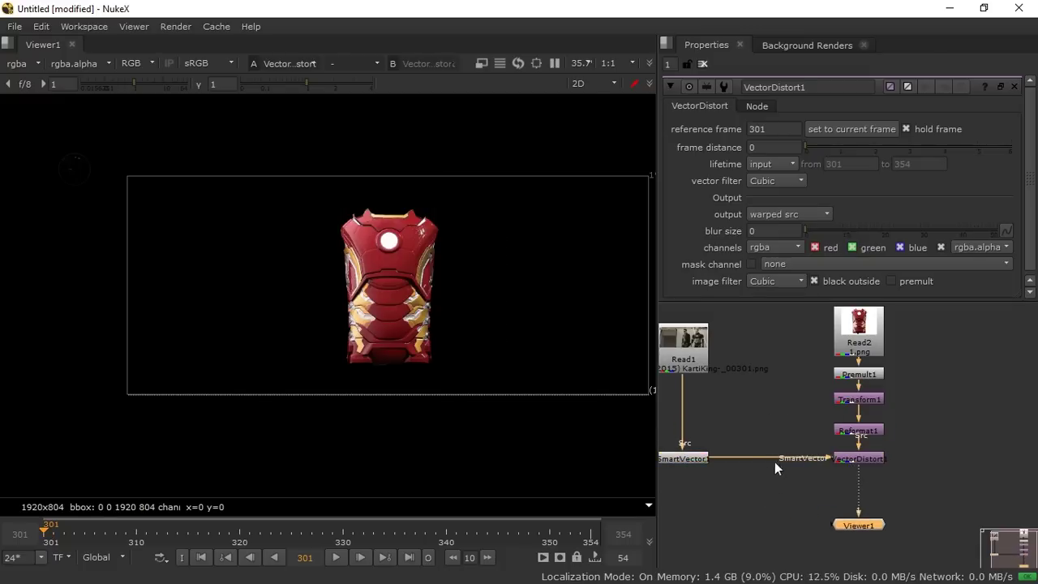
Add a Merge node set to over, with VectorDistort1 as input A and the Read1 footage as input B.
{"action": "scroll", "coordinate": [765, 430], "scroll_direction": "down", "scroll_amount": 2}
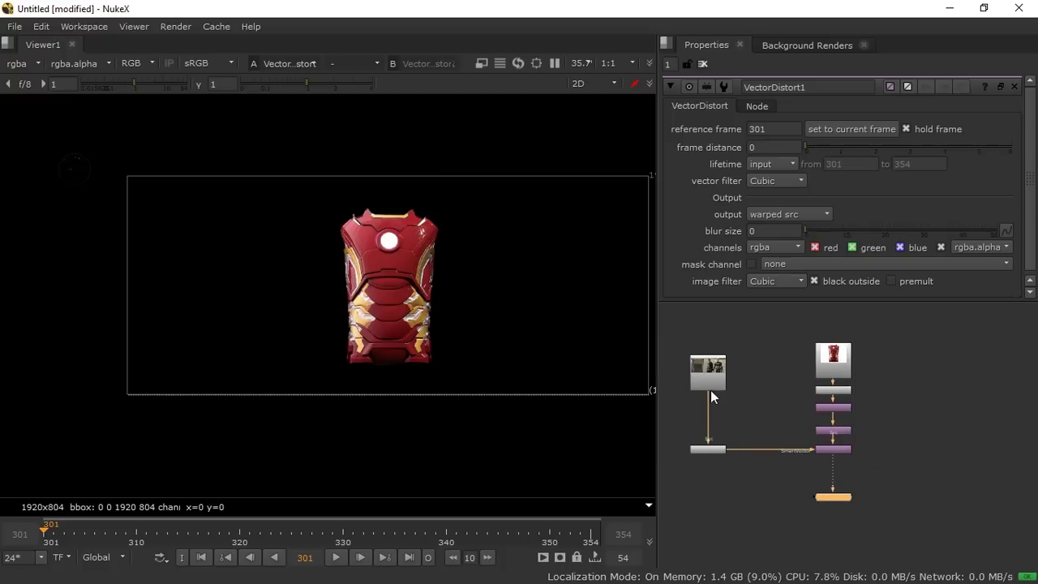
{"action": "middle_click_drag", "start_coordinate": [784, 406], "coordinate": [826, 372]}
{"action": "scroll", "coordinate": [815, 397], "scroll_direction": "down", "scroll_amount": 3}
{"action": "scroll", "coordinate": [816, 396], "scroll_direction": "up", "scroll_amount": 4}
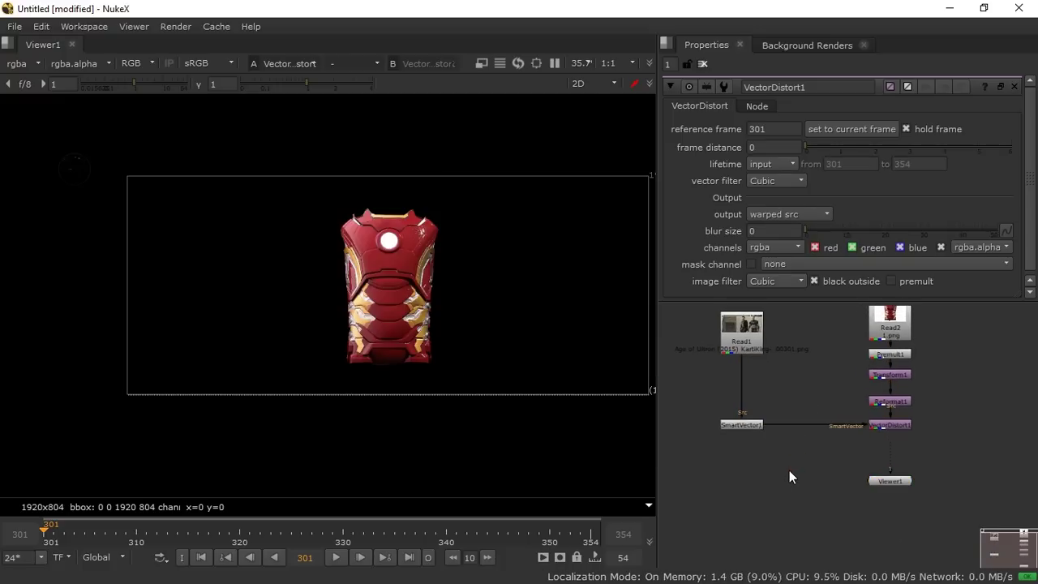
{"action": "key", "text": "m"}
{"action": "left_click_drag", "start_coordinate": [800, 463], "coordinate": [805, 488]}
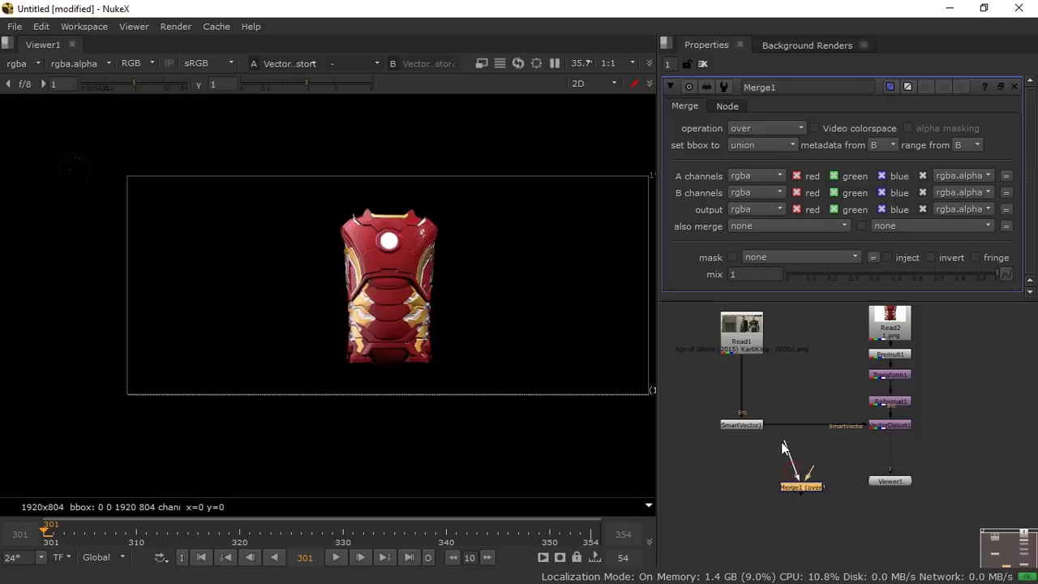
{"action": "left_click_drag", "start_coordinate": [776, 447], "coordinate": [815, 470]}
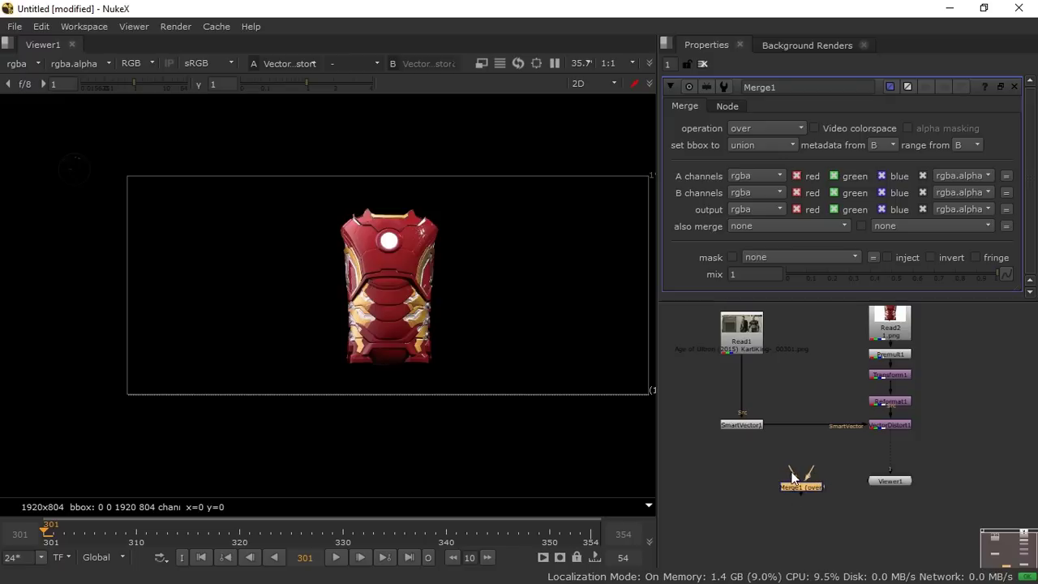
{"action": "left_click_drag", "start_coordinate": [777, 455], "coordinate": [894, 424]}
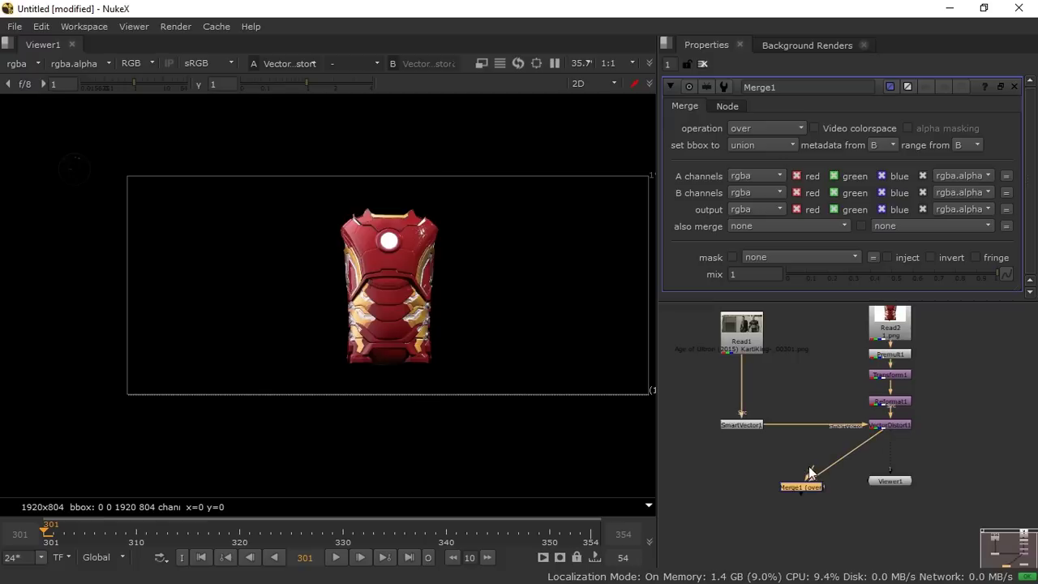
{"action": "left_click_drag", "start_coordinate": [812, 462], "coordinate": [746, 343]}
Connect the viewer to the Merge node, place it underneath, and show the armour composite.
{"action": "left_click_drag", "start_coordinate": [891, 434], "coordinate": [805, 502]}
{"action": "left_click_drag", "start_coordinate": [881, 483], "coordinate": [792, 546]}
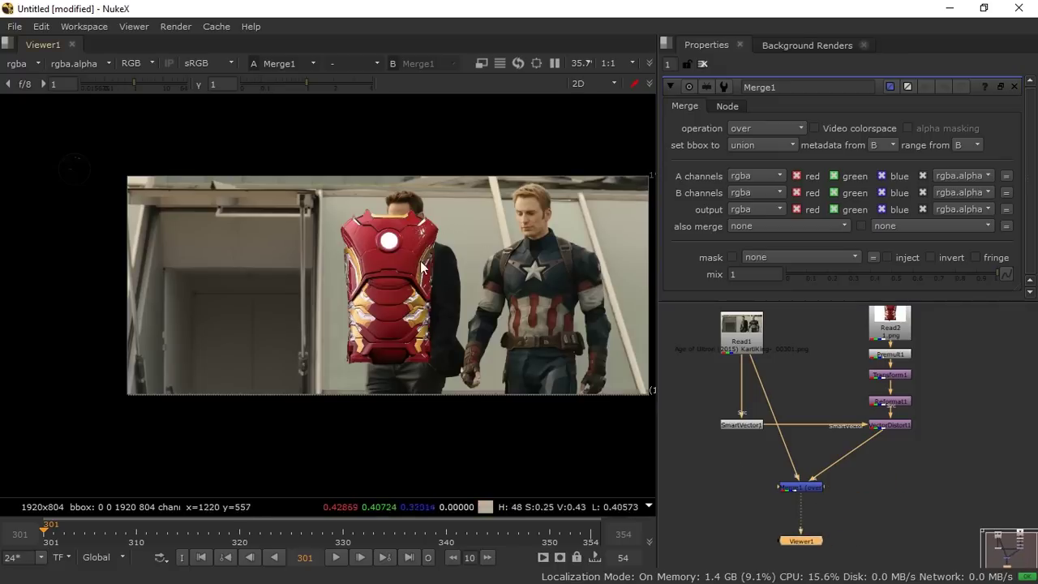
{"action": "scroll", "coordinate": [507, 278], "scroll_direction": "up", "scroll_amount": 4}
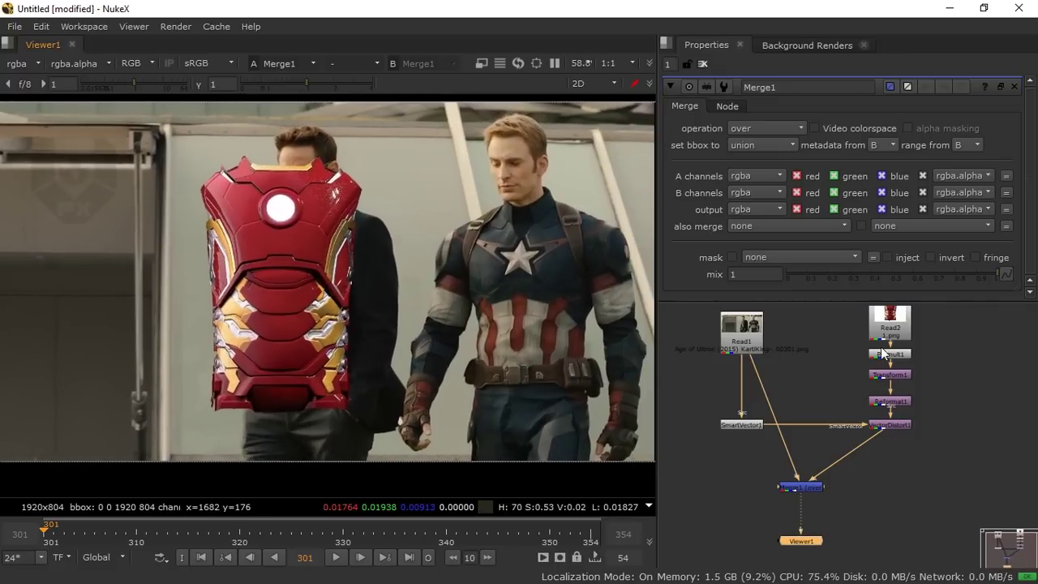
{"action": "scroll", "coordinate": [859, 361], "scroll_direction": "up", "scroll_amount": 5}
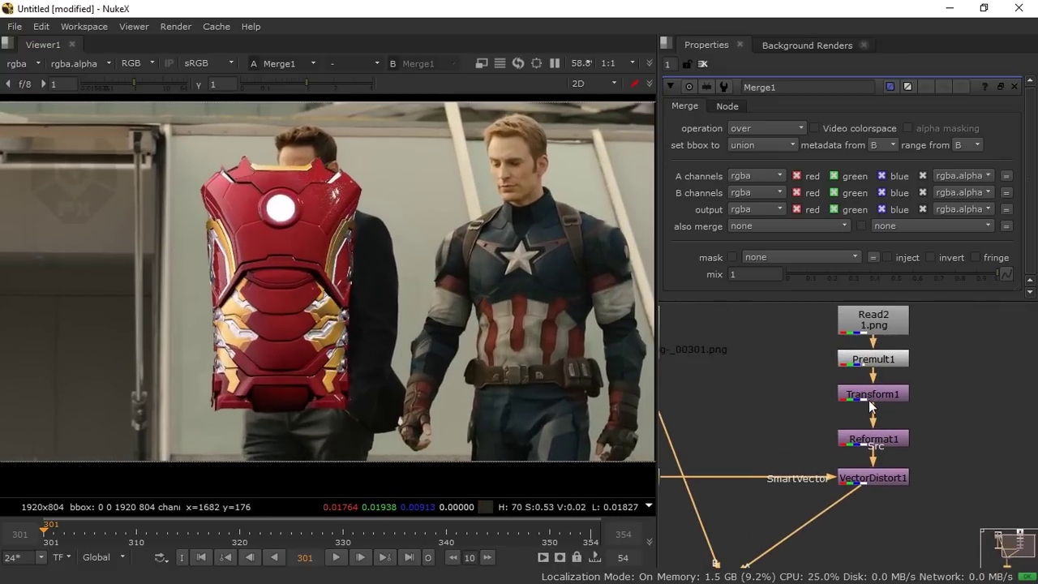
Reposition the armour with Transform1 over Captain America's torso, at translate x 278.5, y -23 and scale 0.34.
{"action": "left_click", "coordinate": [871, 390]}
{"action": "double_click", "coordinate": [873, 388]}
{"action": "left_click_drag", "start_coordinate": [278, 283], "coordinate": [536, 306]}
{"action": "left_click_drag", "start_coordinate": [823, 159], "coordinate": [842, 161]}
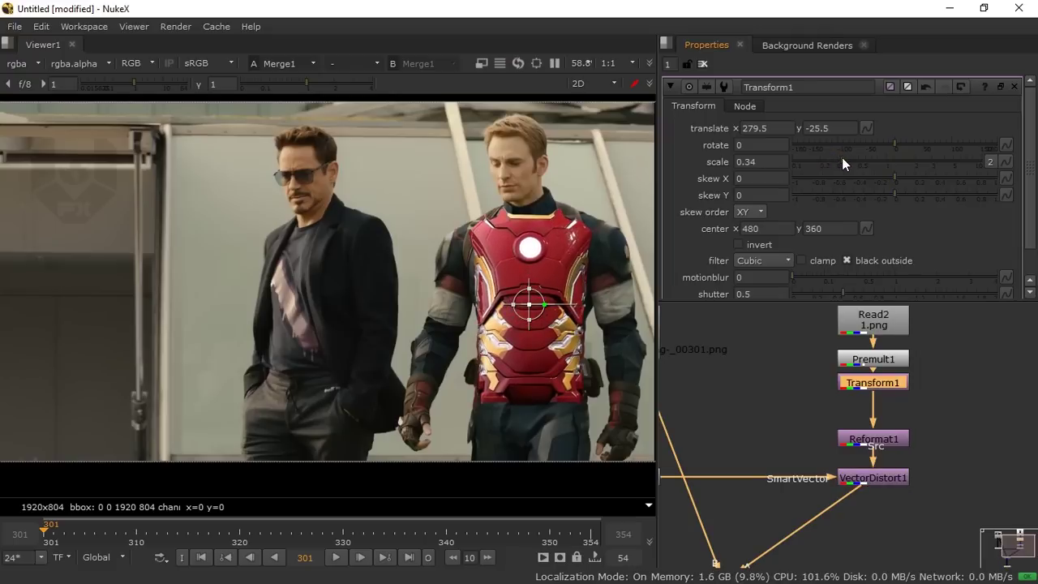
{"action": "left_click_drag", "start_coordinate": [537, 301], "coordinate": [533, 305]}
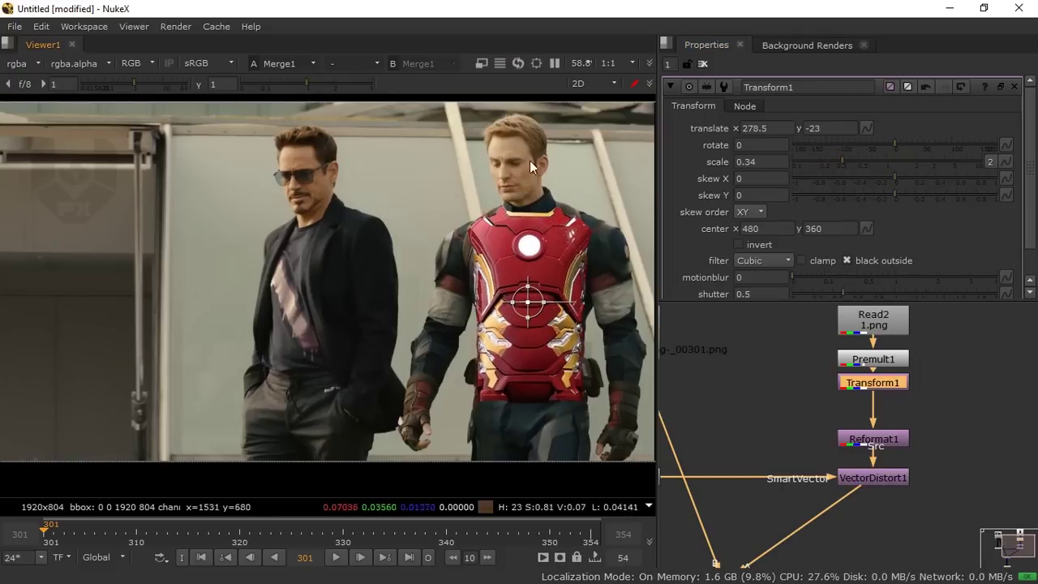
Compare the composite with Transform1 disabled and enabled, and inspect the armour's fit on Captain America up close.
{"action": "key", "text": "d"}
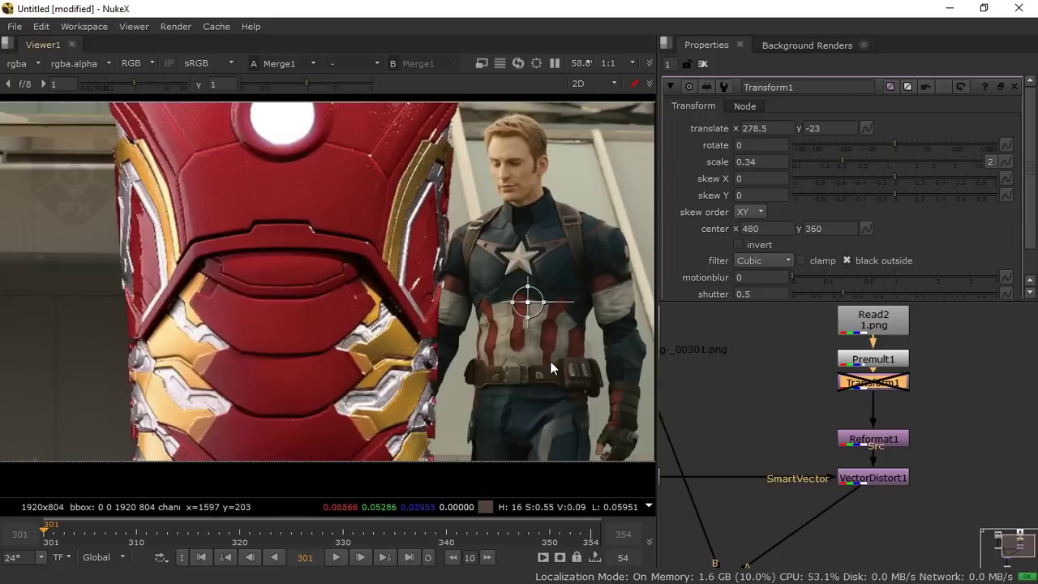
{"action": "key", "text": "d"}
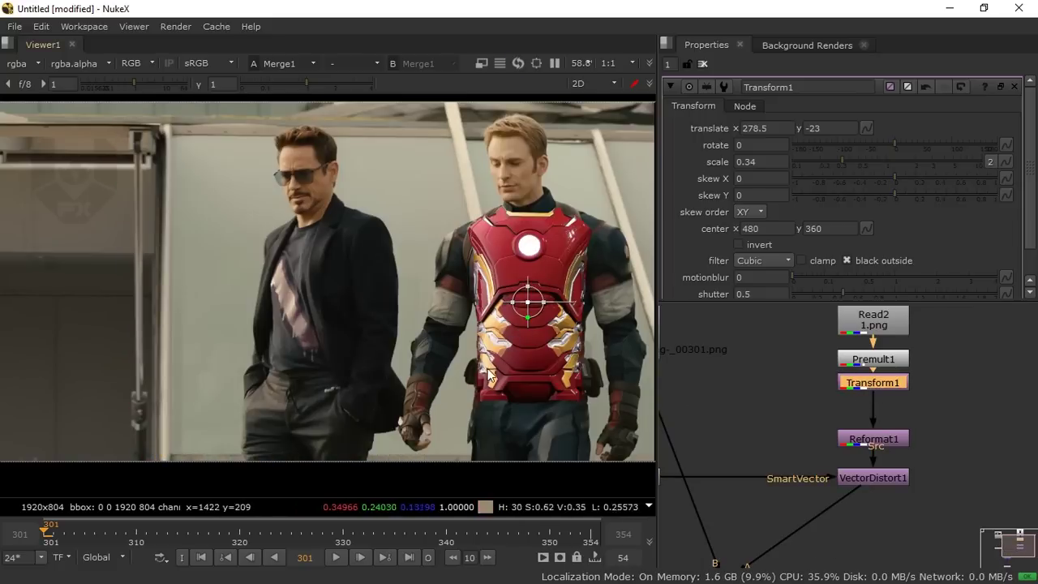
{"action": "scroll", "coordinate": [514, 373], "scroll_direction": "up", "scroll_amount": 1}
{"action": "scroll", "coordinate": [514, 373], "scroll_direction": "up", "scroll_amount": 2}
{"action": "middle_click_drag", "start_coordinate": [536, 357], "coordinate": [444, 423]}
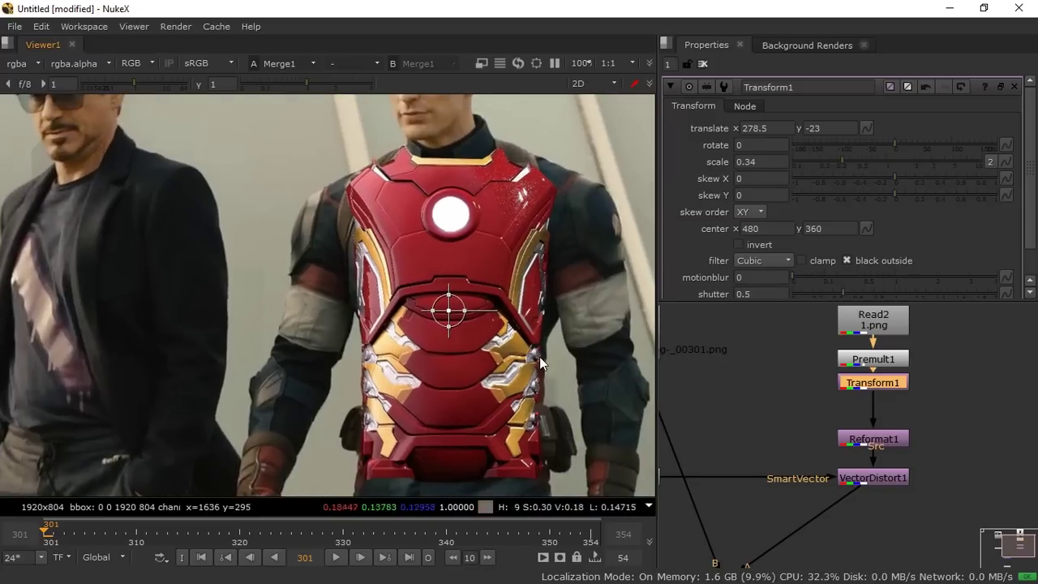
{"action": "key", "text": "f"}
{"action": "middle_click_drag", "start_coordinate": [538, 357], "coordinate": [500, 358]}
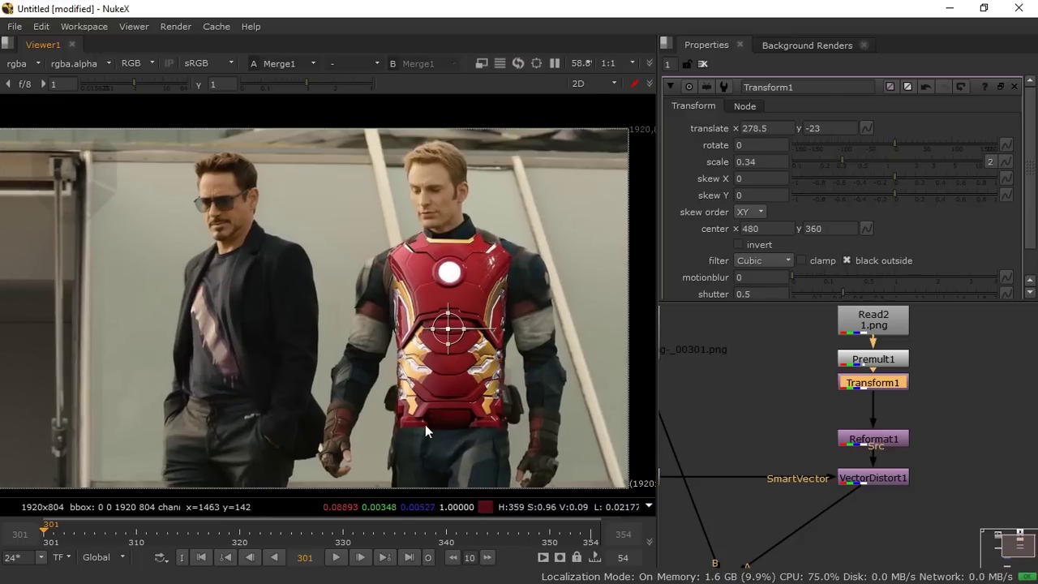
Play the composite to check how the armour follows Captain America's chest, then return to frame 301.
{"action": "left_click", "coordinate": [336, 557]}
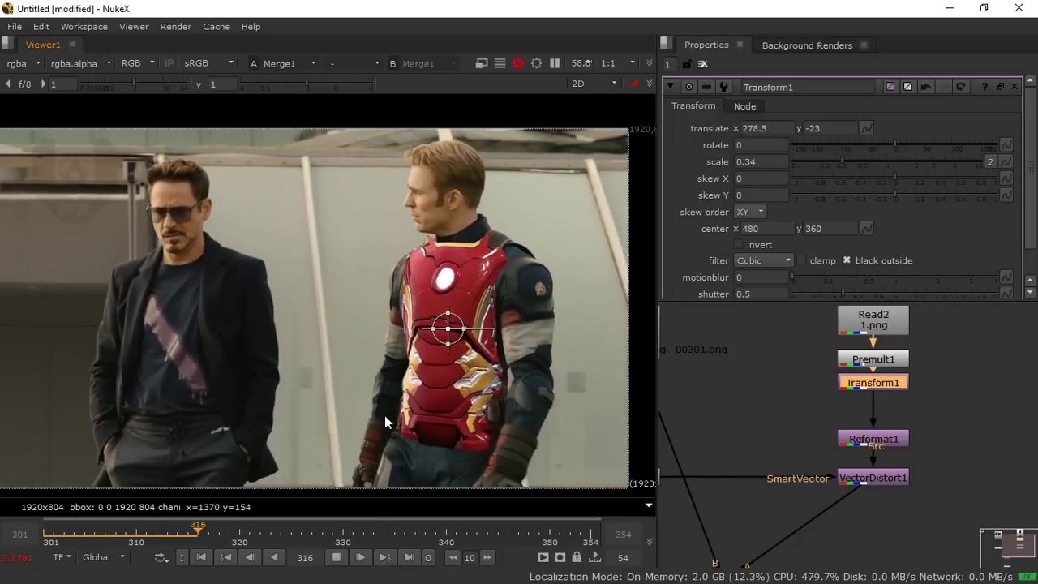
{"action": "scroll", "coordinate": [413, 237], "scroll_direction": "up", "scroll_amount": 5}
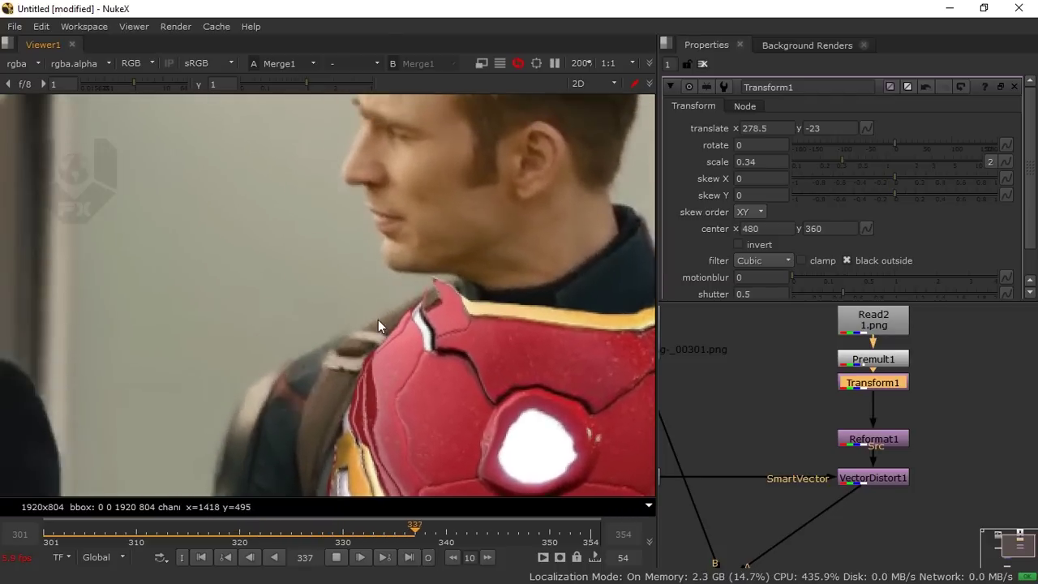
{"action": "left_click", "coordinate": [335, 557]}
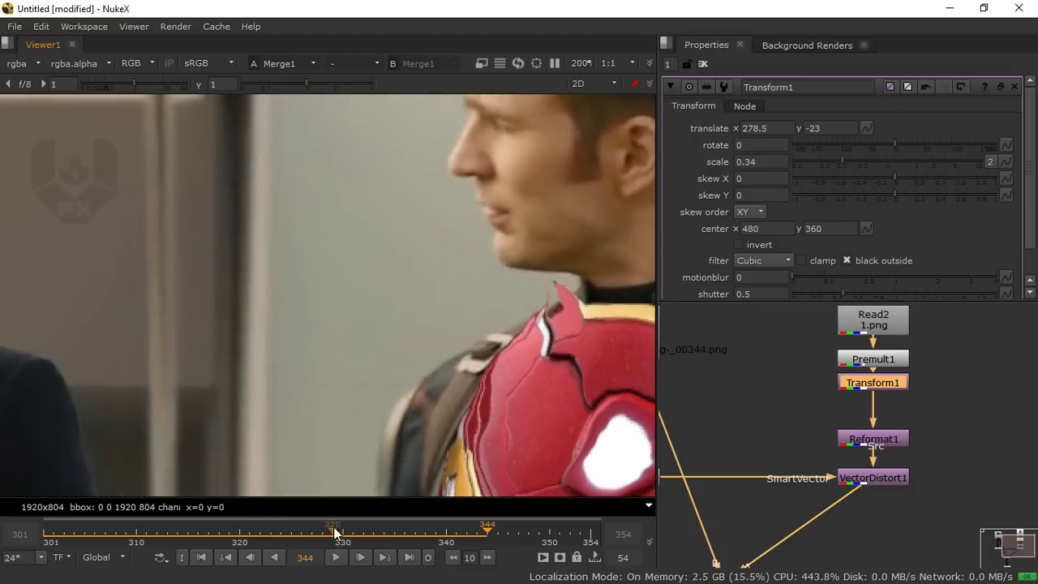
{"action": "left_click", "coordinate": [201, 557]}
{"action": "scroll", "coordinate": [463, 364], "scroll_direction": "down", "scroll_amount": 5}
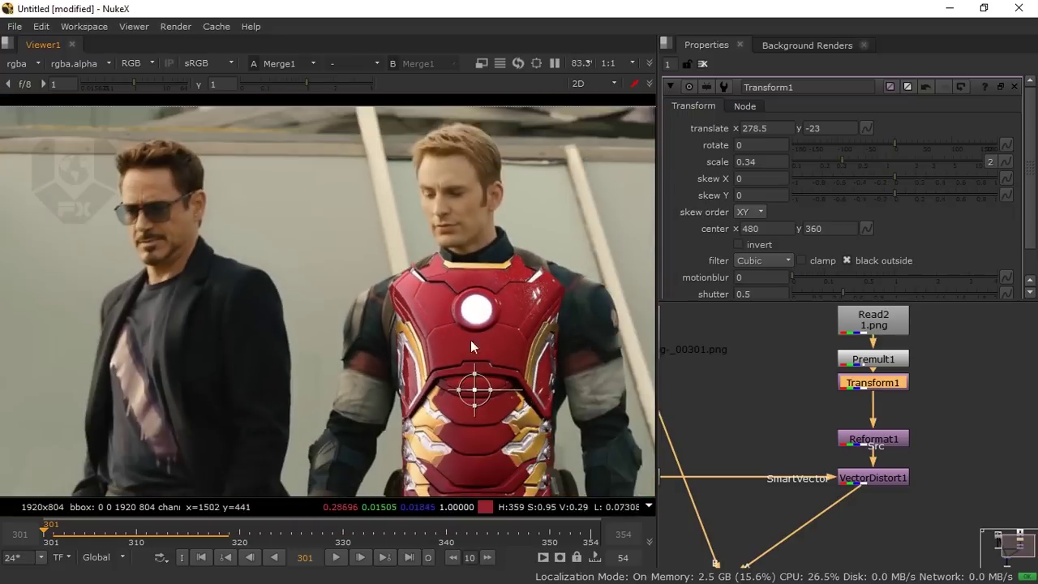
{"action": "middle_click_drag", "start_coordinate": [472, 346], "coordinate": [426, 275]}
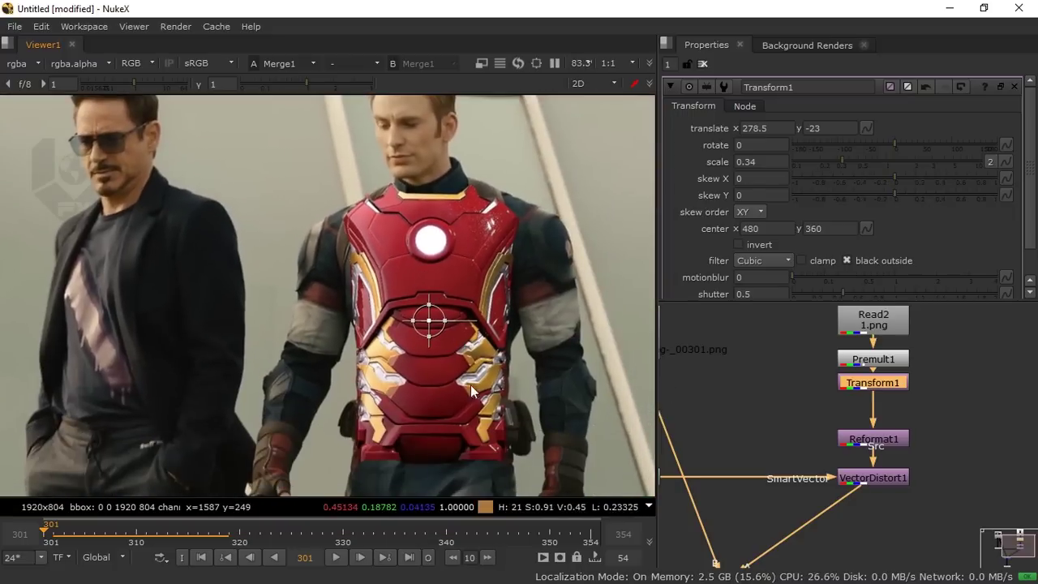
Move Reformat1, VectorDistort1 and SmartVector1 down together to free space below Transform1.
{"action": "scroll", "coordinate": [782, 430], "scroll_direction": "down", "scroll_amount": 4}
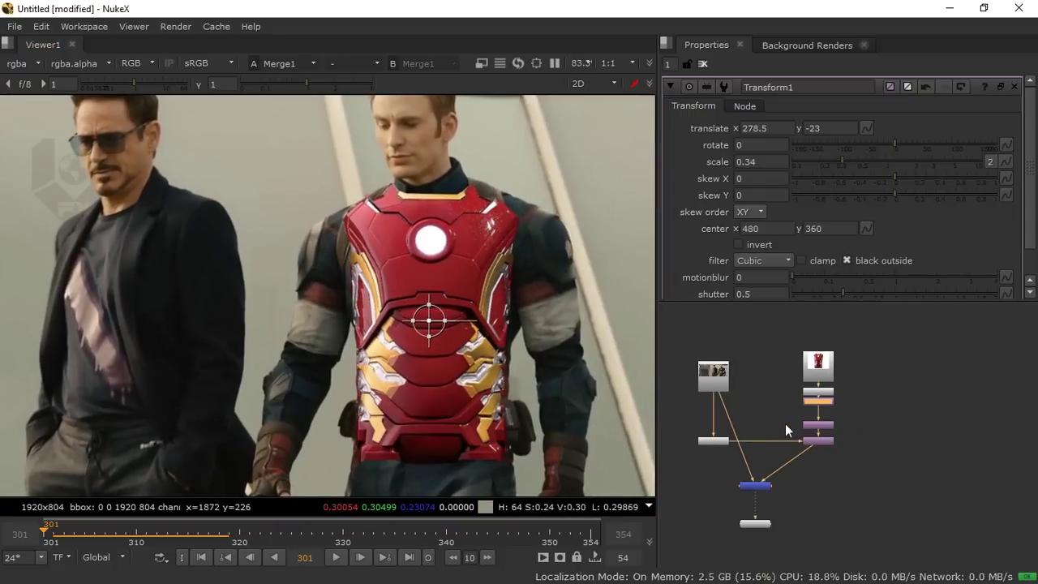
{"action": "scroll", "coordinate": [783, 441], "scroll_direction": "up", "scroll_amount": 4}
{"action": "left_click_drag", "start_coordinate": [785, 397], "coordinate": [858, 447]}
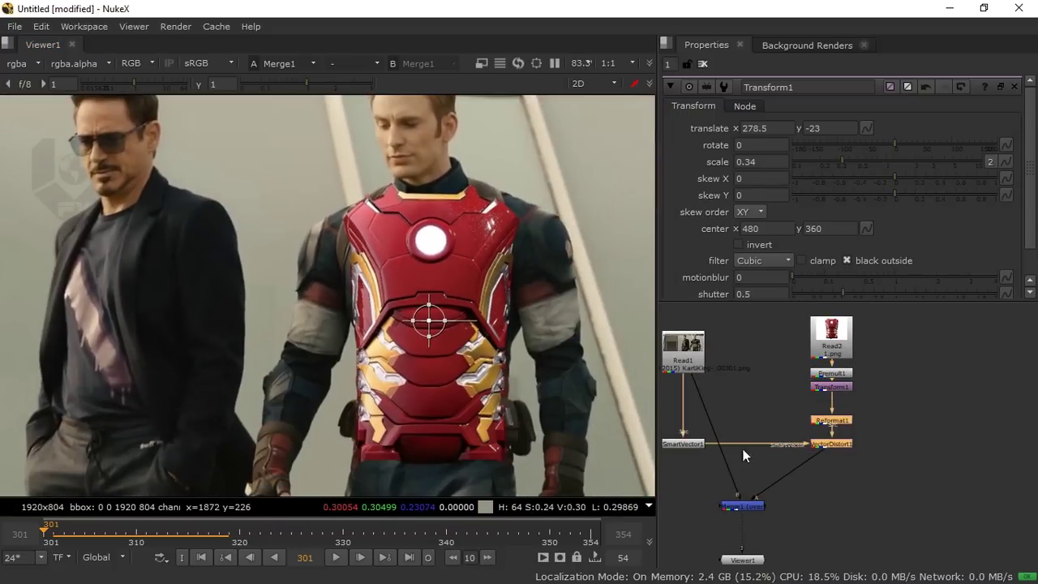
{"action": "left_click", "coordinate": [684, 443], "text": "shift"}
{"action": "left_click_drag", "start_coordinate": [688, 443], "coordinate": [691, 461]}
{"action": "left_click", "coordinate": [789, 391]}
Insert a GridWarp node between Transform1 and Reformat1.
{"action": "scroll", "coordinate": [793, 399], "scroll_direction": "up", "scroll_amount": 5}
{"action": "key", "text": "Tab"}
{"action": "type", "text": "gridwarp"}
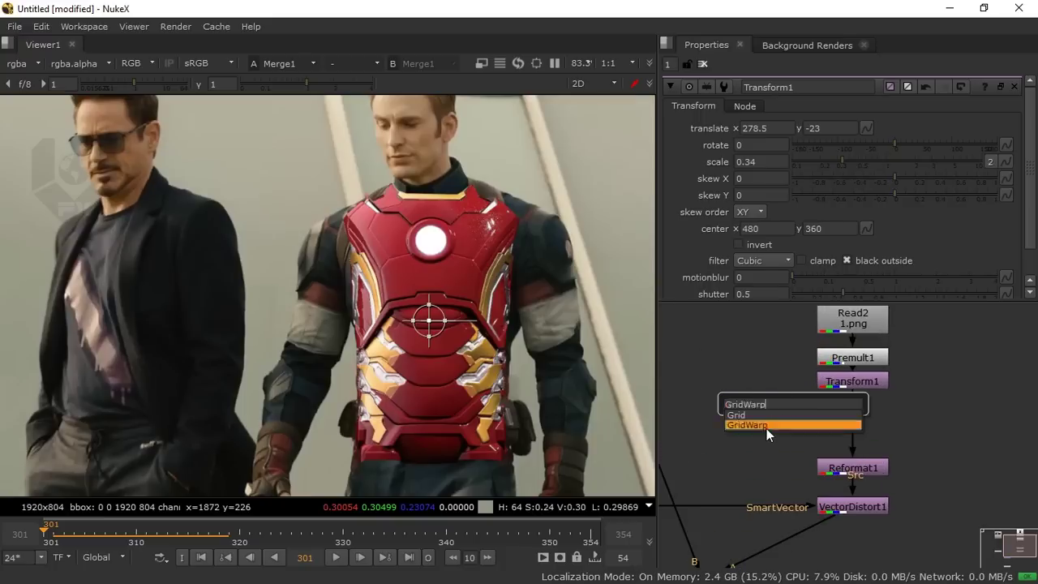
{"action": "key", "text": "Return"}
{"action": "left_click_drag", "start_coordinate": [801, 410], "coordinate": [855, 422]}
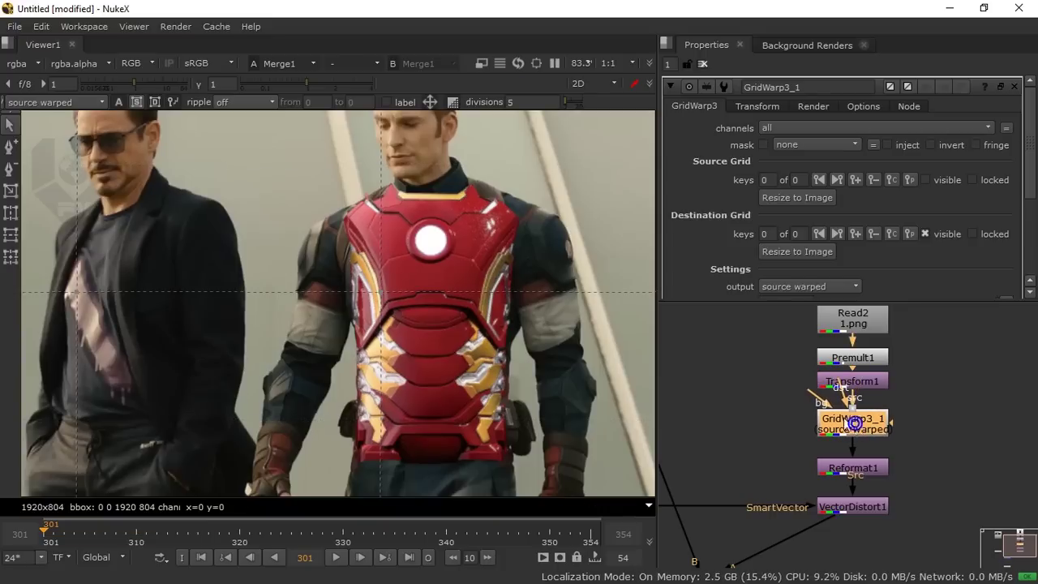
Hide the GridWarp node's destination grid and make its source grid visible.
{"action": "scroll", "coordinate": [483, 358], "scroll_direction": "down", "scroll_amount": 1}
{"action": "scroll", "coordinate": [483, 359], "scroll_direction": "down", "scroll_amount": 6}
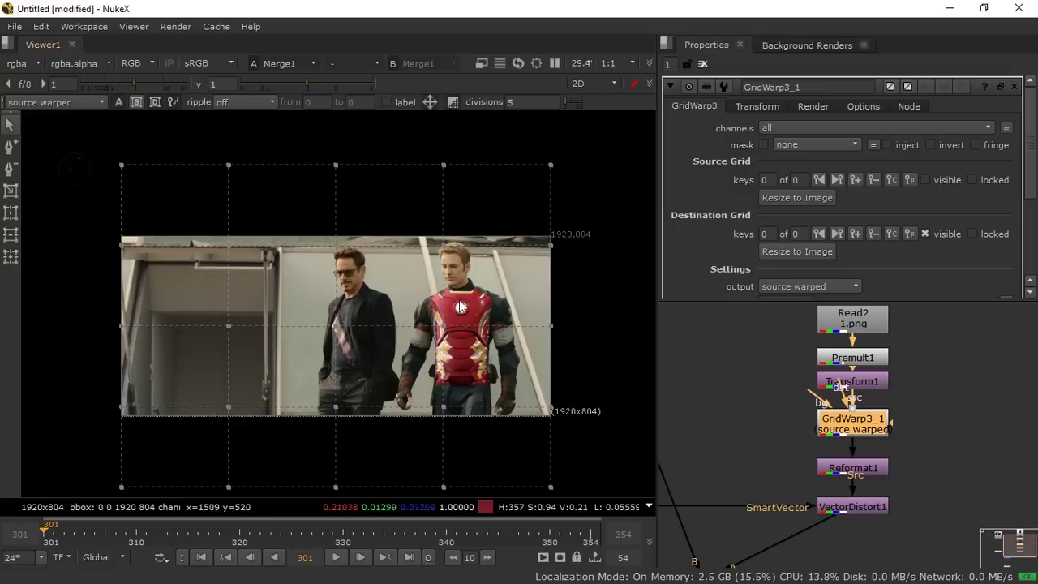
{"action": "scroll", "coordinate": [437, 292], "scroll_direction": "up", "scroll_amount": 4}
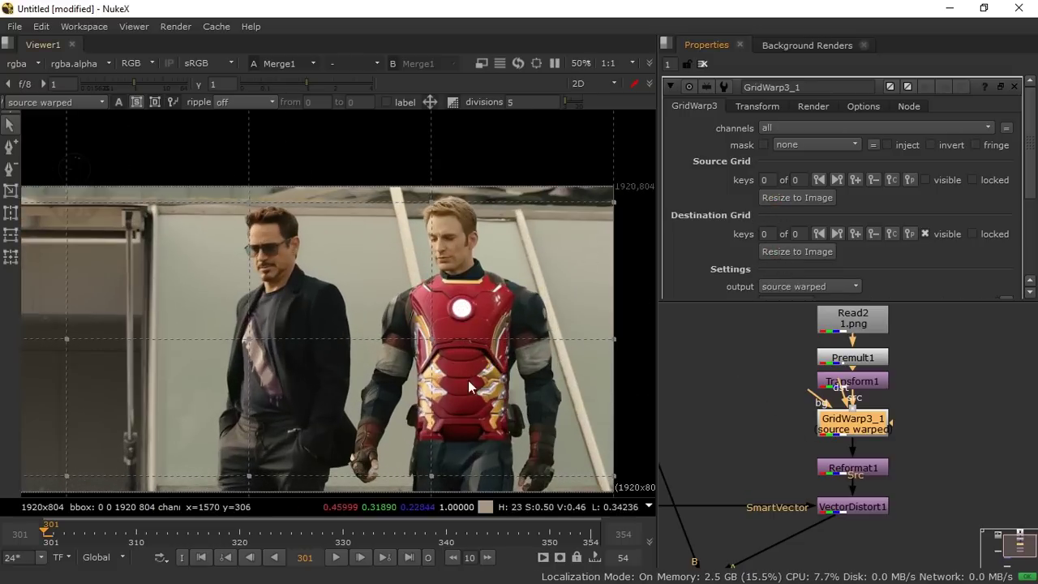
{"action": "scroll", "coordinate": [423, 381], "scroll_direction": "down", "scroll_amount": 4}
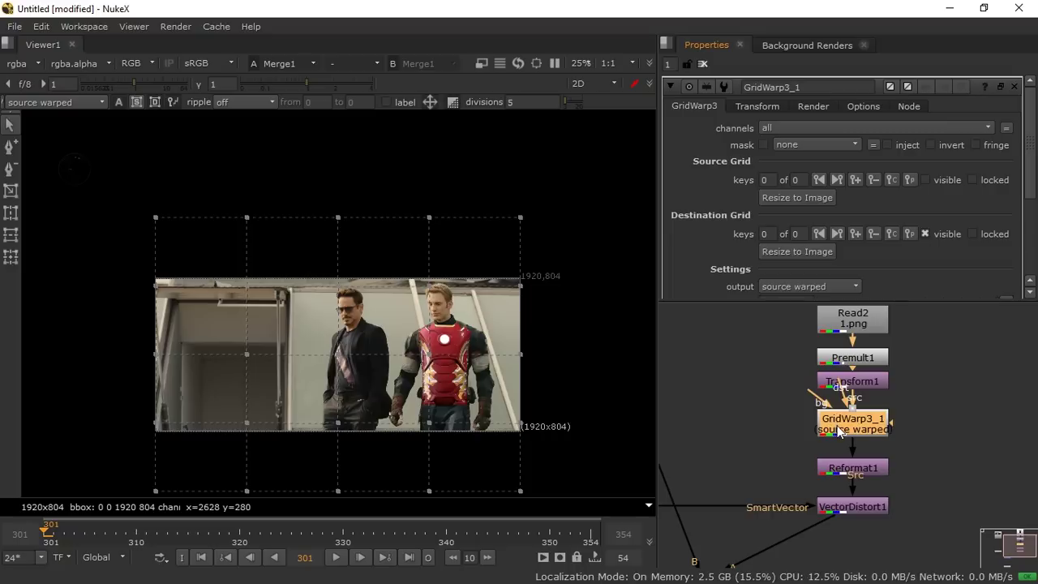
{"action": "left_click", "coordinate": [924, 234]}
{"action": "left_click", "coordinate": [925, 179]}
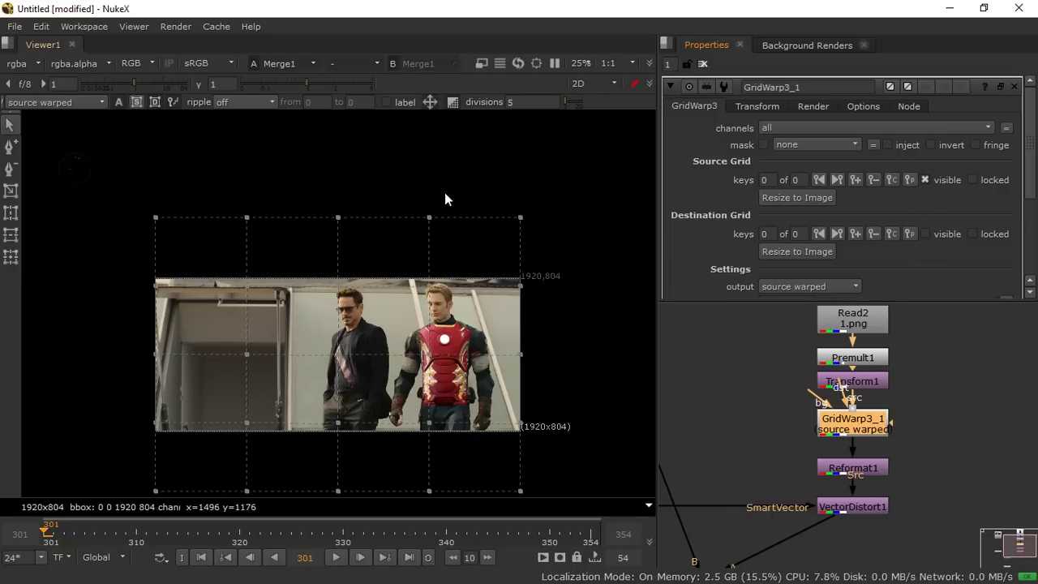
Set the warp grid's divisions to 3.
{"action": "left_click", "coordinate": [531, 102]}
{"action": "type", "text": "3"}
{"action": "key", "text": "Return"}
{"action": "scroll", "coordinate": [438, 326], "scroll_direction": "up", "scroll_amount": 1}
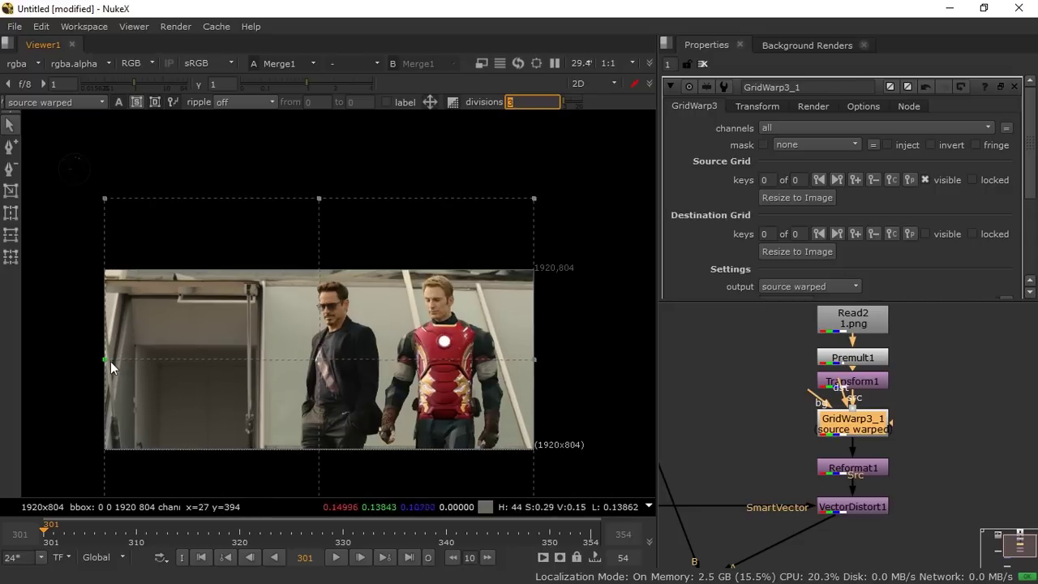
Set the GridWarp node's output to source.
{"action": "left_click_drag", "start_coordinate": [319, 359], "coordinate": [422, 360]}
{"action": "key", "text": "ctrl+z"}
{"action": "left_click", "coordinate": [778, 286]}
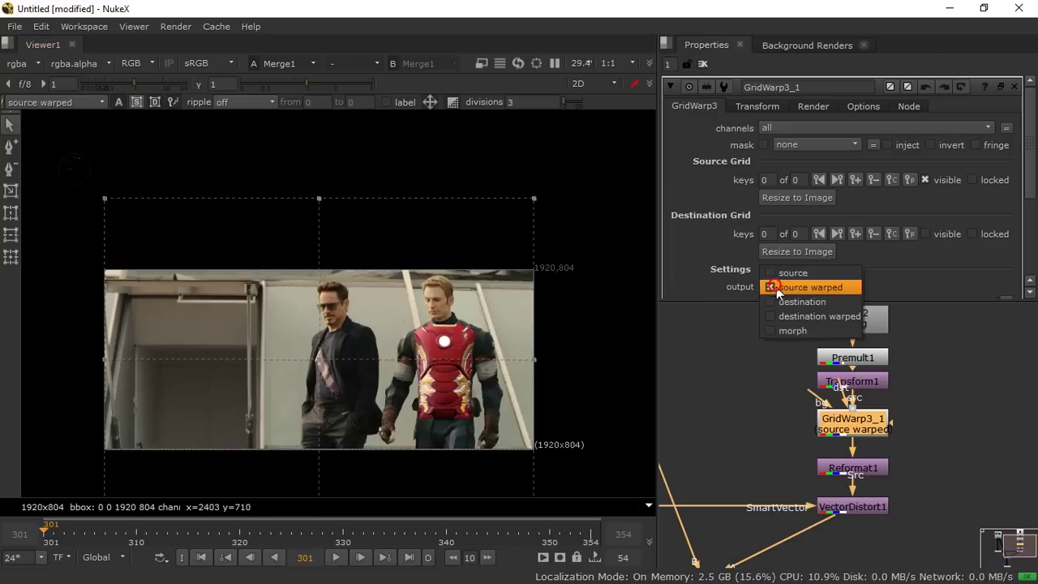
{"action": "left_click", "coordinate": [789, 274]}
Move the source grid's middle and upper points in from the frame towards Captain America.
{"action": "left_click", "coordinate": [322, 359]}
{"action": "left_click_drag", "start_coordinate": [332, 362], "coordinate": [416, 367]}
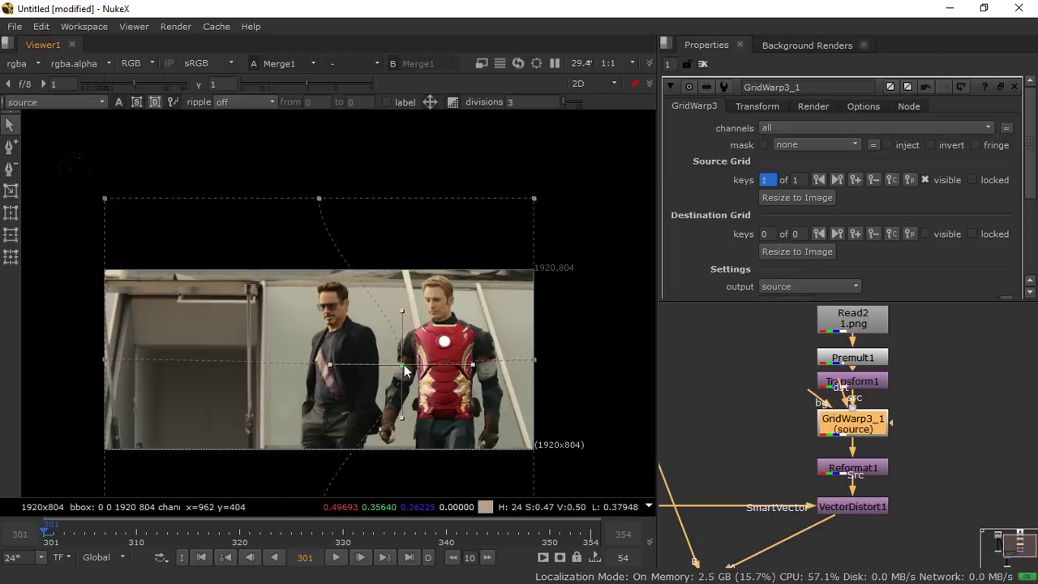
{"action": "left_click_drag", "start_coordinate": [107, 358], "coordinate": [359, 366]}
{"action": "left_click_drag", "start_coordinate": [71, 175], "coordinate": [492, 291]}
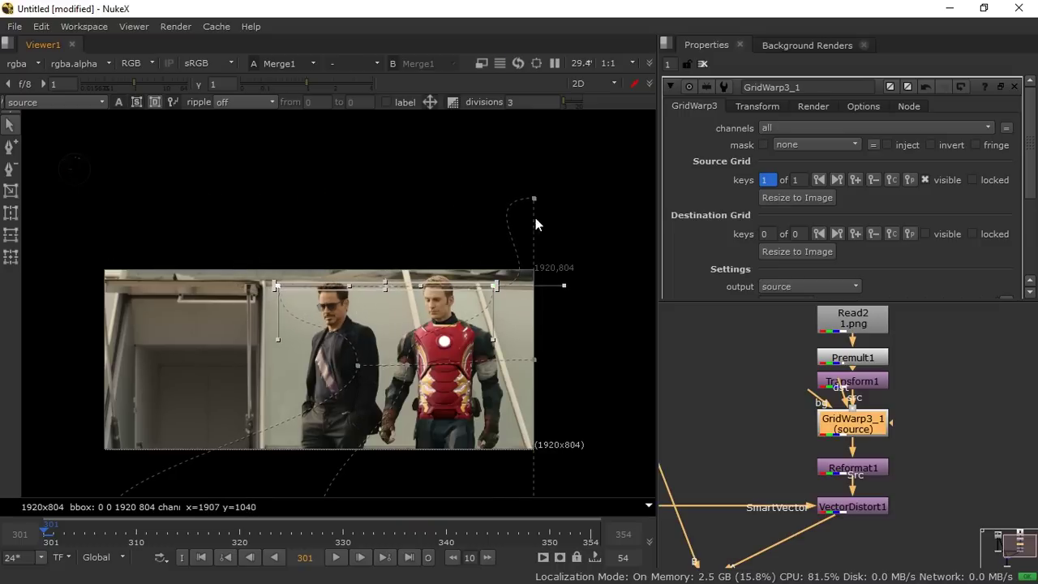
{"action": "left_click_drag", "start_coordinate": [533, 199], "coordinate": [436, 305]}
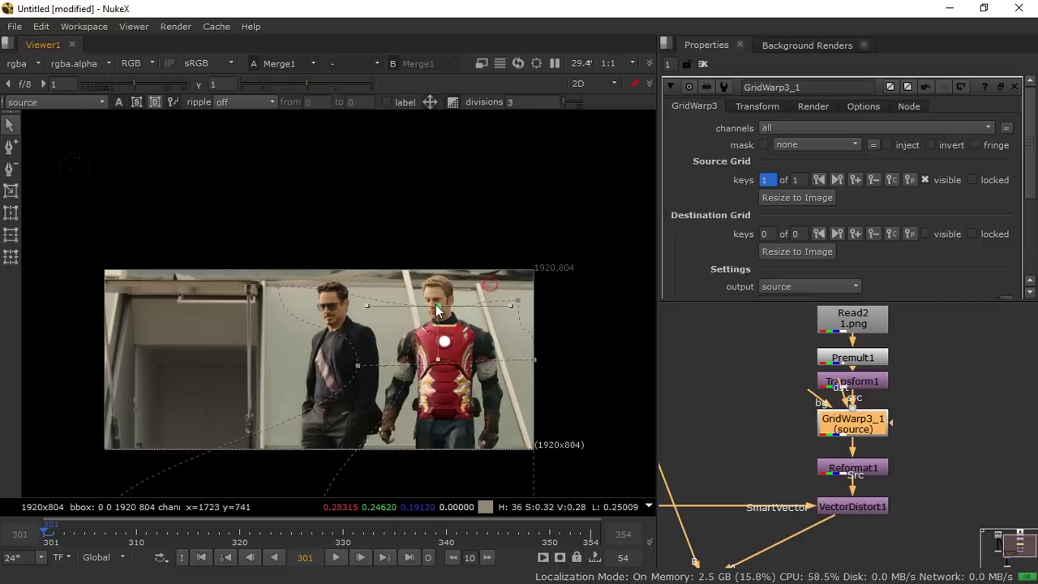
{"action": "left_click_drag", "start_coordinate": [279, 282], "coordinate": [377, 322]}
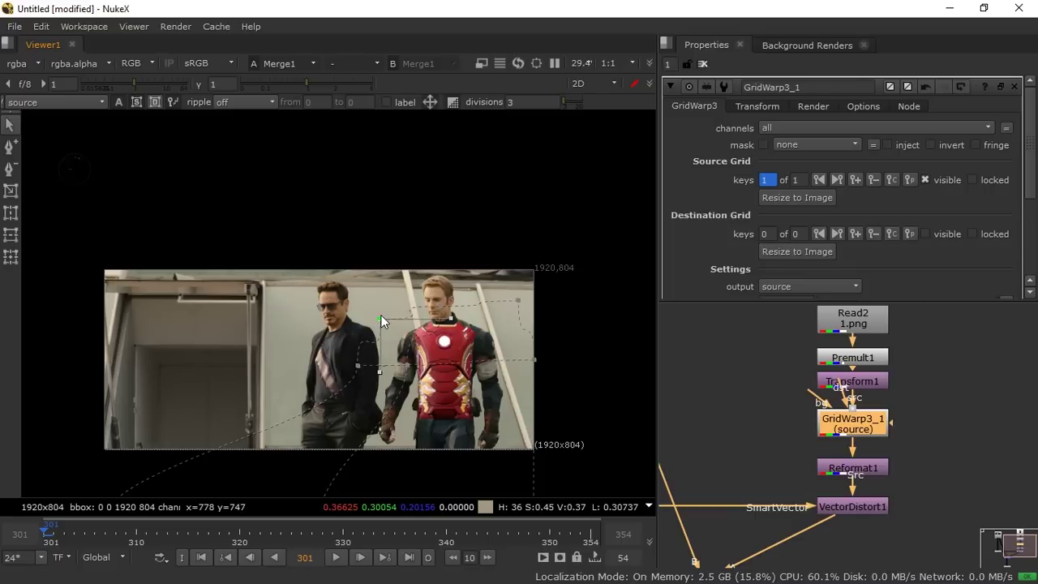
Bring the source grid's remaining outer points in around Captain America's lower body and far side.
{"action": "middle_click_drag", "start_coordinate": [409, 409], "coordinate": [437, 252]}
{"action": "left_click_drag", "start_coordinate": [141, 348], "coordinate": [391, 236]}
{"action": "left_click_drag", "start_coordinate": [354, 350], "coordinate": [488, 291]}
{"action": "middle_click_drag", "start_coordinate": [531, 237], "coordinate": [501, 353]}
{"action": "scroll", "coordinate": [505, 336], "scroll_direction": "up", "scroll_amount": 3}
{"action": "left_click_drag", "start_coordinate": [561, 291], "coordinate": [527, 294]}
{"action": "left_click_drag", "start_coordinate": [534, 190], "coordinate": [521, 204]}
Smooth all the source grid points and shift the whole grid slightly over the armour.
{"action": "left_click_drag", "start_coordinate": [202, 159], "coordinate": [563, 482]}
{"action": "key", "text": "z"}
{"action": "key", "text": "z"}
{"action": "left_click_drag", "start_coordinate": [443, 283], "coordinate": [448, 283]}
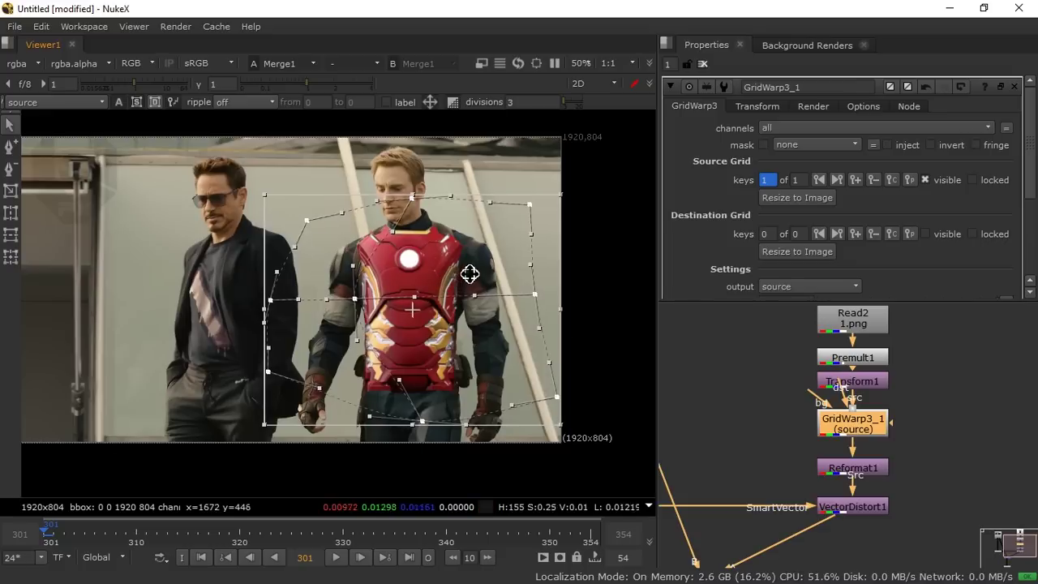
{"action": "left_click", "coordinate": [597, 287]}
Adjust individual source grid points so the grid evenly frames the armour, with its centre point on the armour's midline.
{"action": "left_click", "coordinate": [356, 300]}
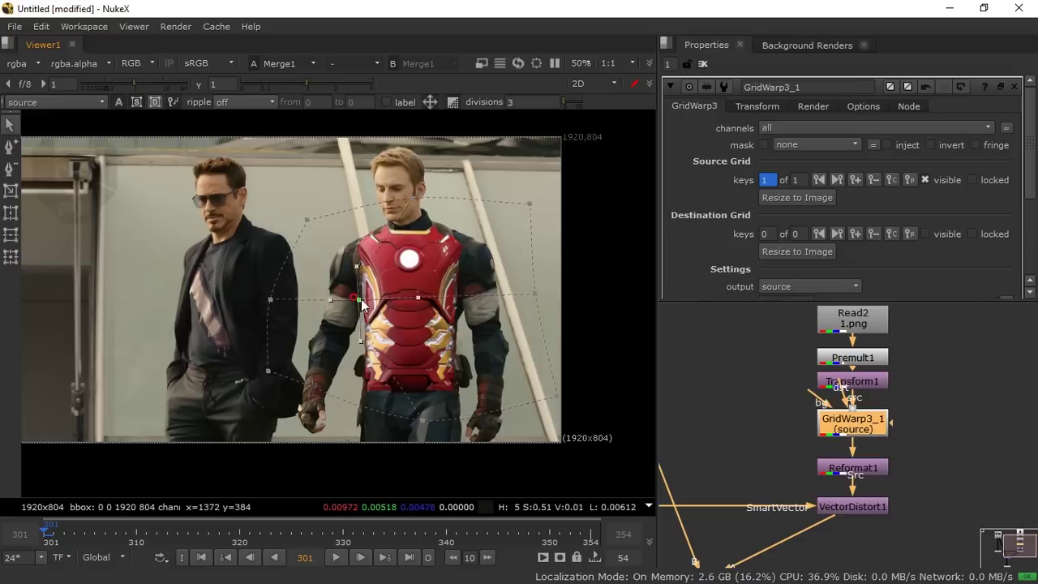
{"action": "left_click", "coordinate": [381, 301]}
{"action": "left_click_drag", "start_coordinate": [270, 301], "coordinate": [313, 303]}
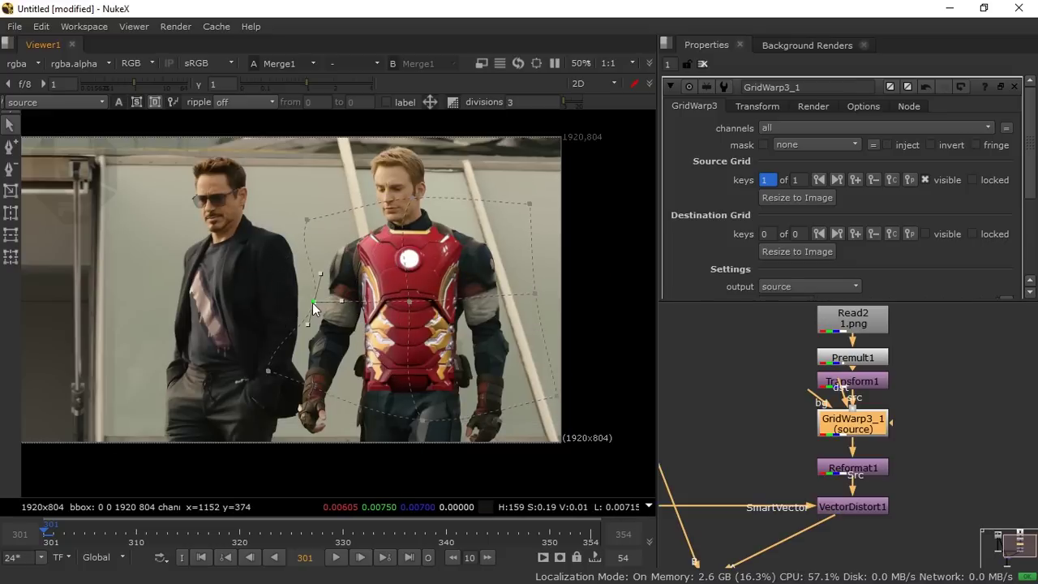
{"action": "left_click_drag", "start_coordinate": [269, 370], "coordinate": [321, 398]}
{"action": "left_click", "coordinate": [412, 415]}
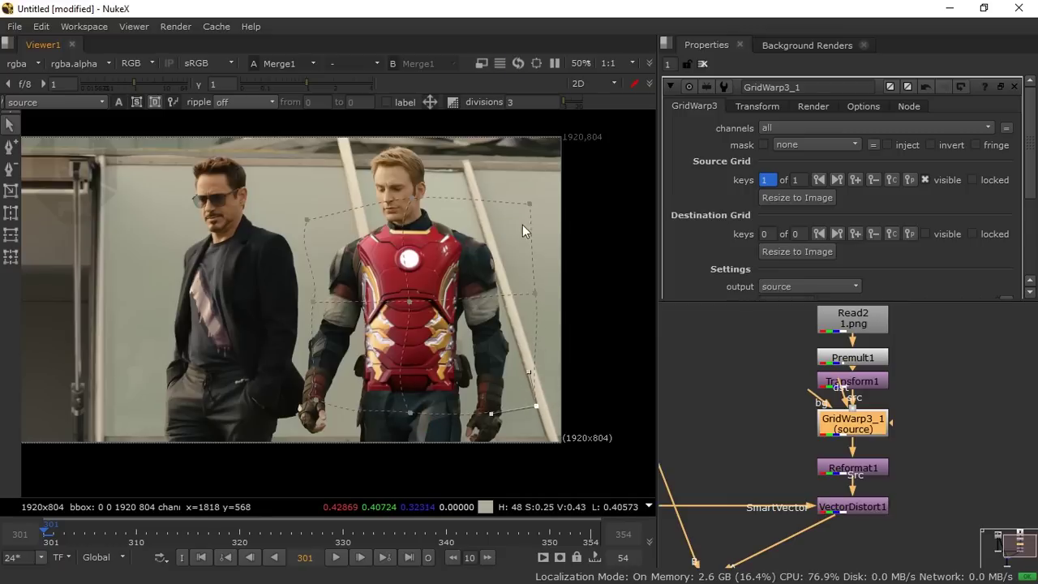
{"action": "left_click", "coordinate": [412, 203]}
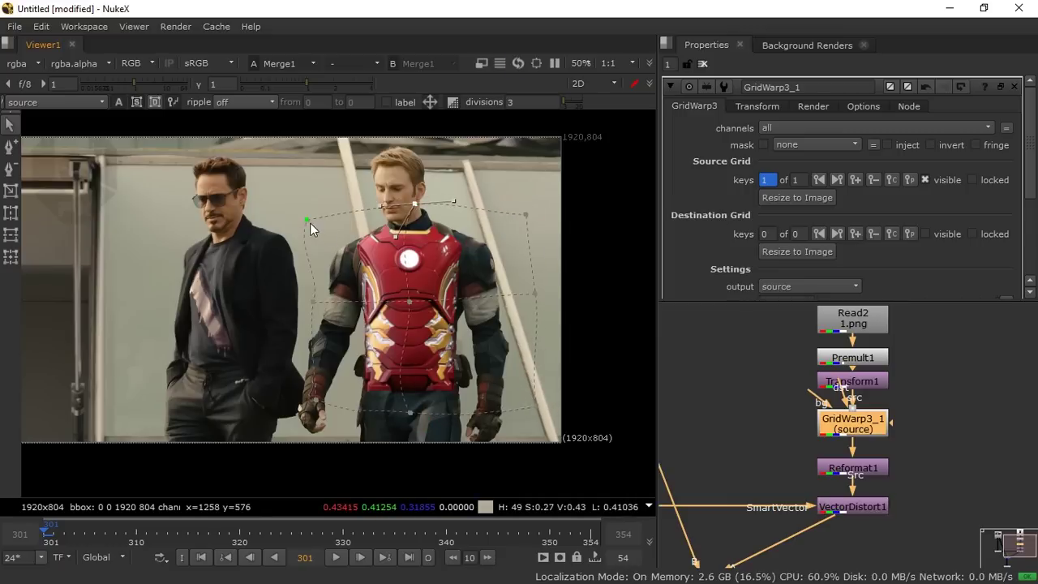
{"action": "left_click", "coordinate": [531, 294]}
{"action": "left_click", "coordinate": [531, 403]}
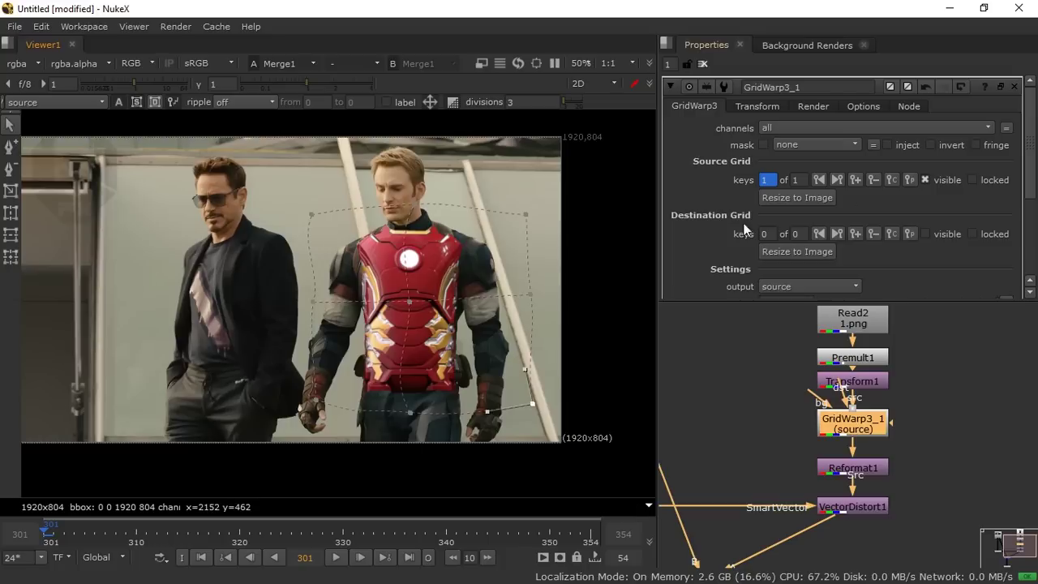
Copy the source grid to the destination grid, and display the destination grid with the output set to source warped.
{"action": "left_click", "coordinate": [892, 181]}
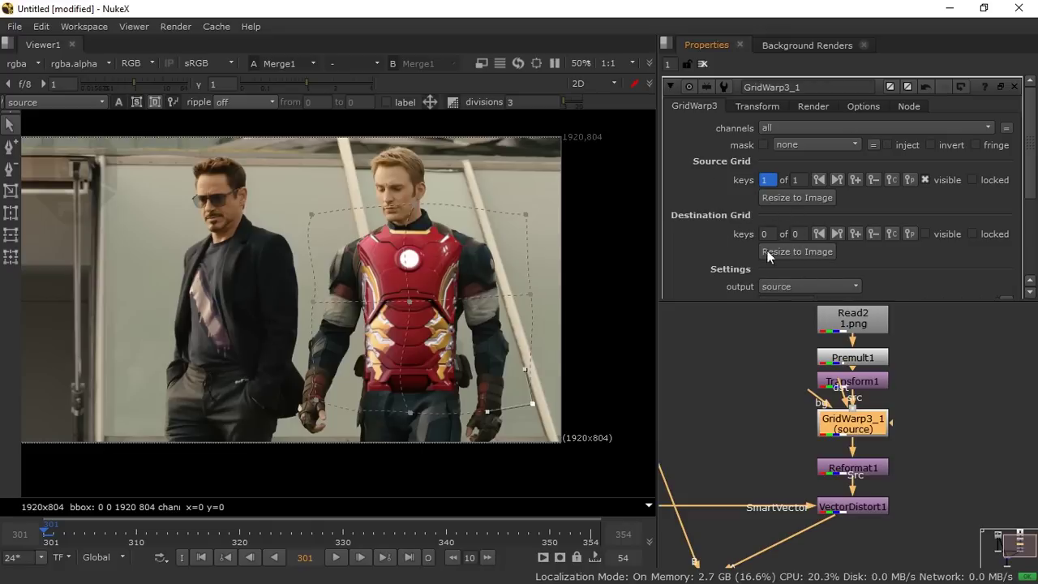
{"action": "left_click", "coordinate": [925, 234]}
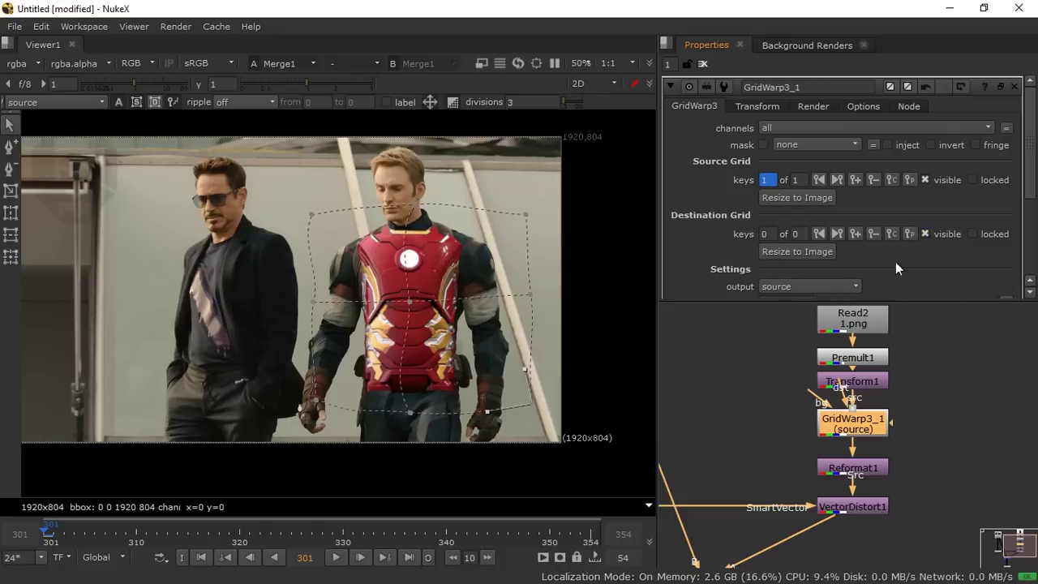
{"action": "left_click", "coordinate": [789, 286]}
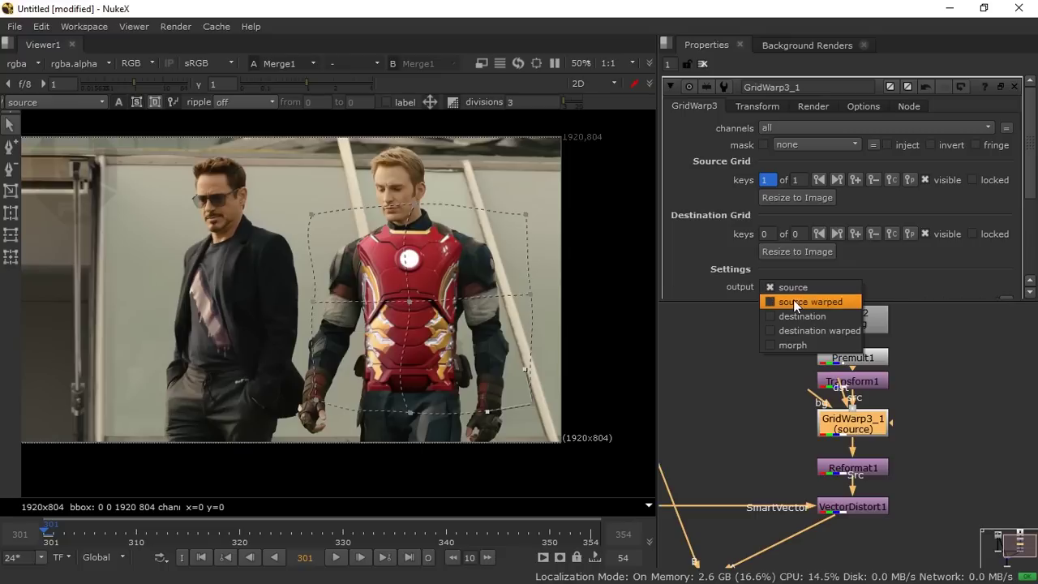
{"action": "left_click", "coordinate": [794, 299]}
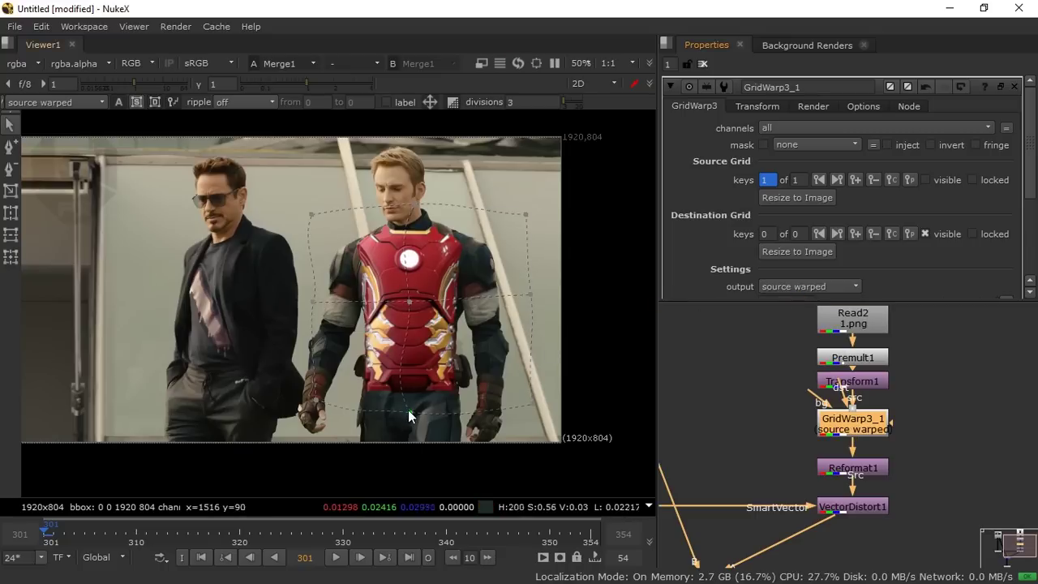
Try raising the destination grid's bottom-centre point to Captain America's waist with the background set to on dst, and undo these changes.
{"action": "left_click_drag", "start_coordinate": [408, 414], "coordinate": [412, 353]}
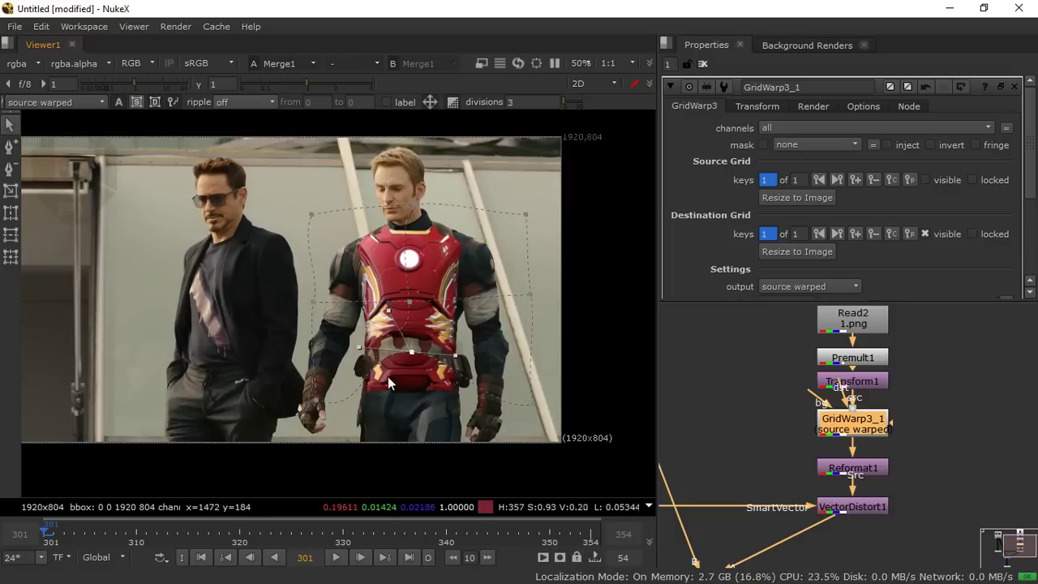
{"action": "scroll", "coordinate": [710, 260], "scroll_direction": "down", "scroll_amount": 4}
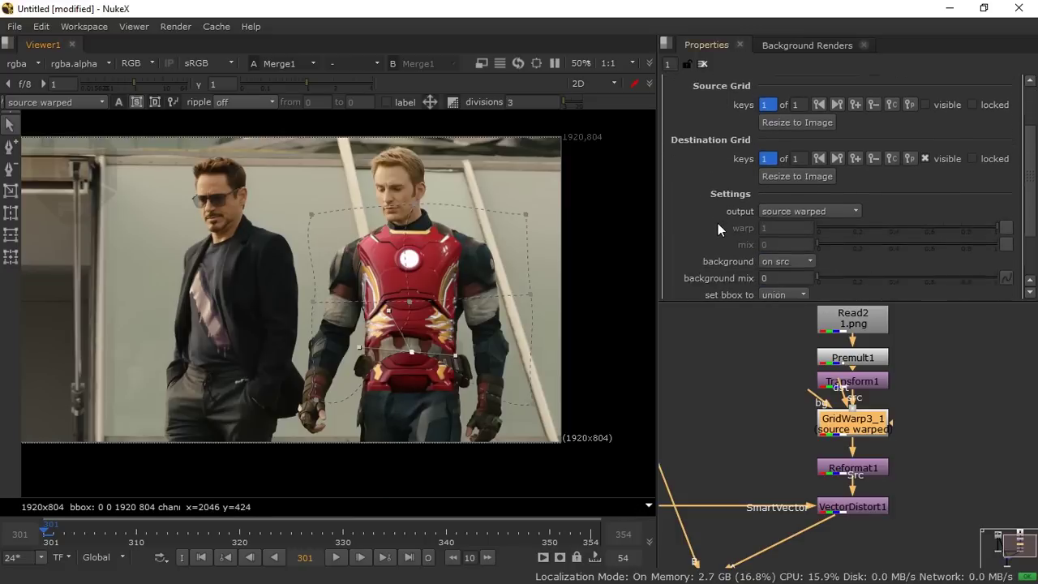
{"action": "left_click", "coordinate": [782, 233]}
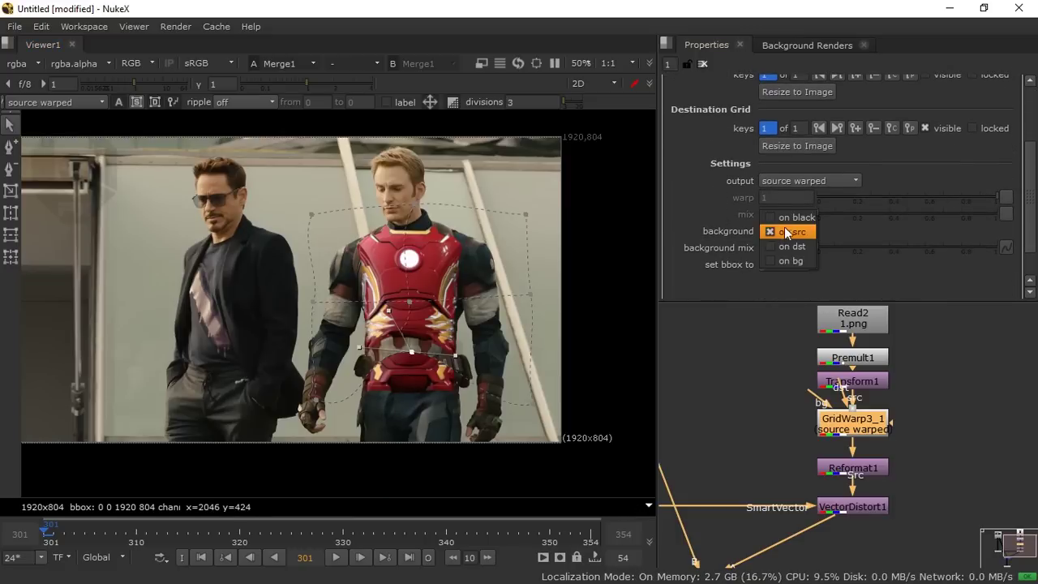
{"action": "left_click", "coordinate": [797, 246]}
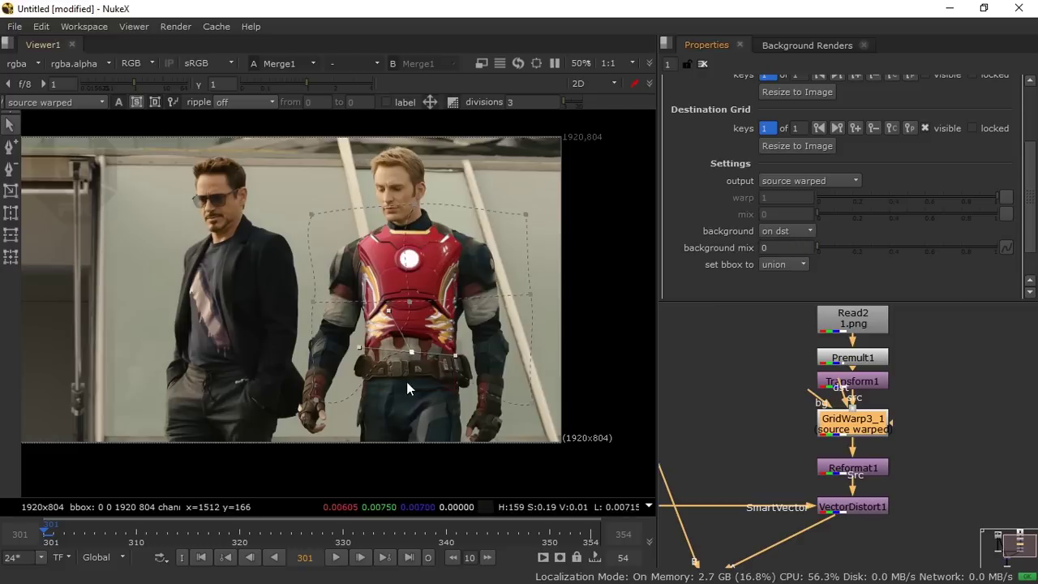
{"action": "left_click_drag", "start_coordinate": [412, 353], "coordinate": [414, 377]}
{"action": "key", "text": "ctrl+z"}
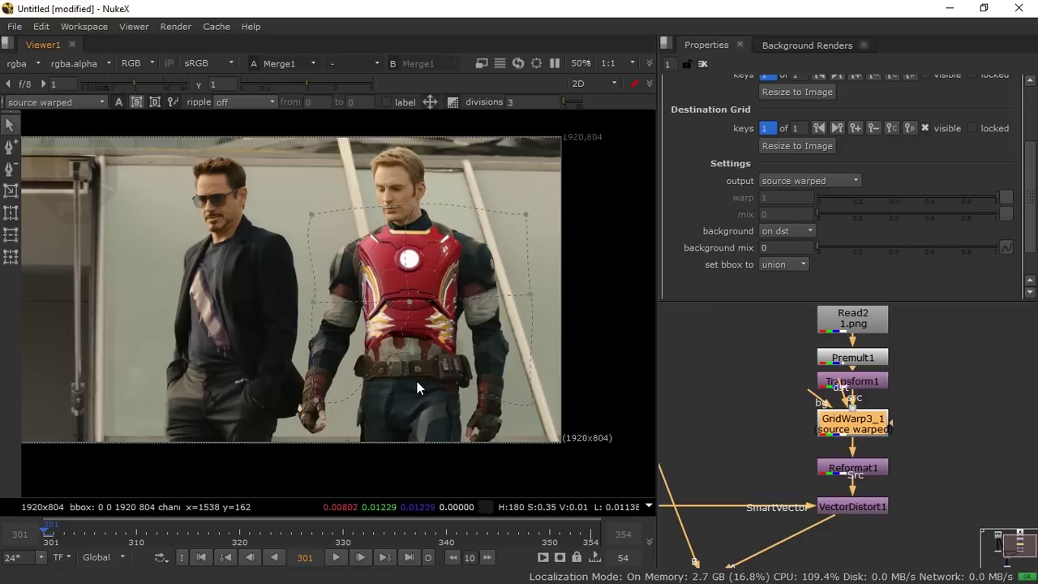
{"action": "key", "text": "ctrl+z"}
{"action": "key", "text": "ctrl+z"}
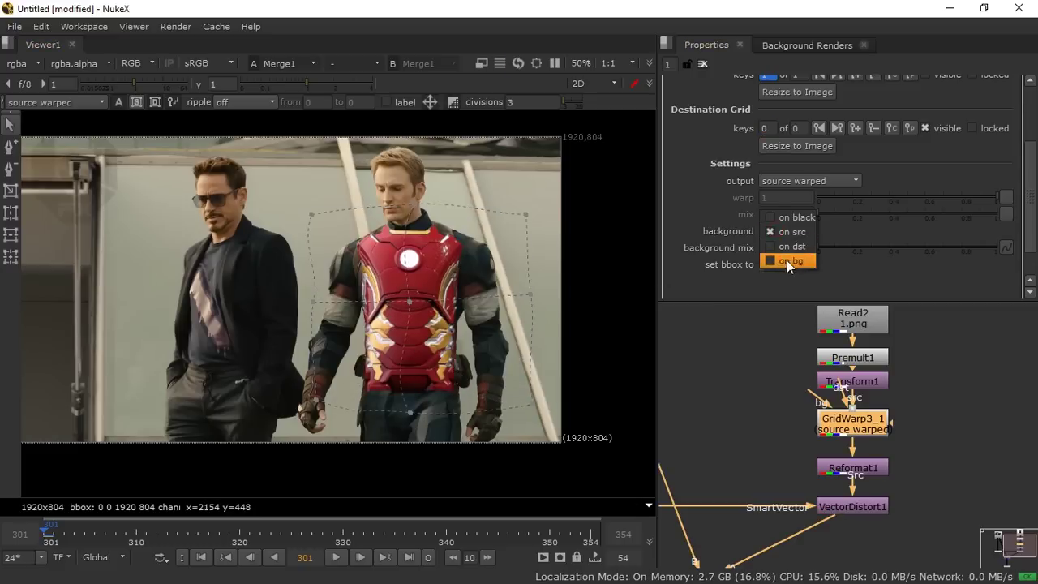
Set the GridWarp background to on dst and lower the destination grid's upper-left corner point toward Captain America's shoulder.
{"action": "left_click", "coordinate": [795, 247]}
{"action": "scroll", "coordinate": [433, 371], "scroll_direction": "up", "scroll_amount": 5}
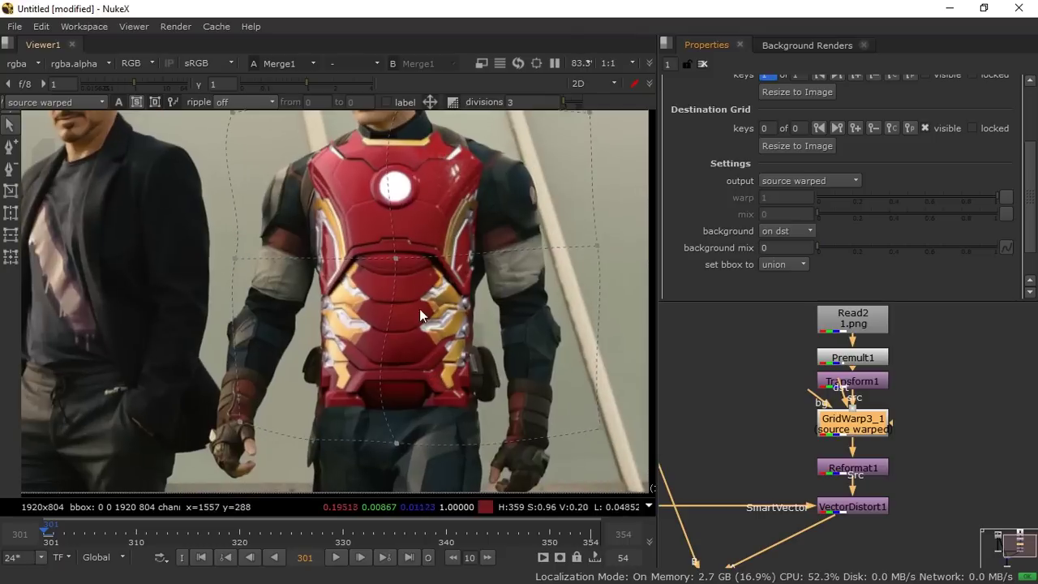
{"action": "scroll", "coordinate": [428, 377], "scroll_direction": "down", "scroll_amount": 2}
{"action": "scroll", "coordinate": [353, 265], "scroll_direction": "up", "scroll_amount": 4}
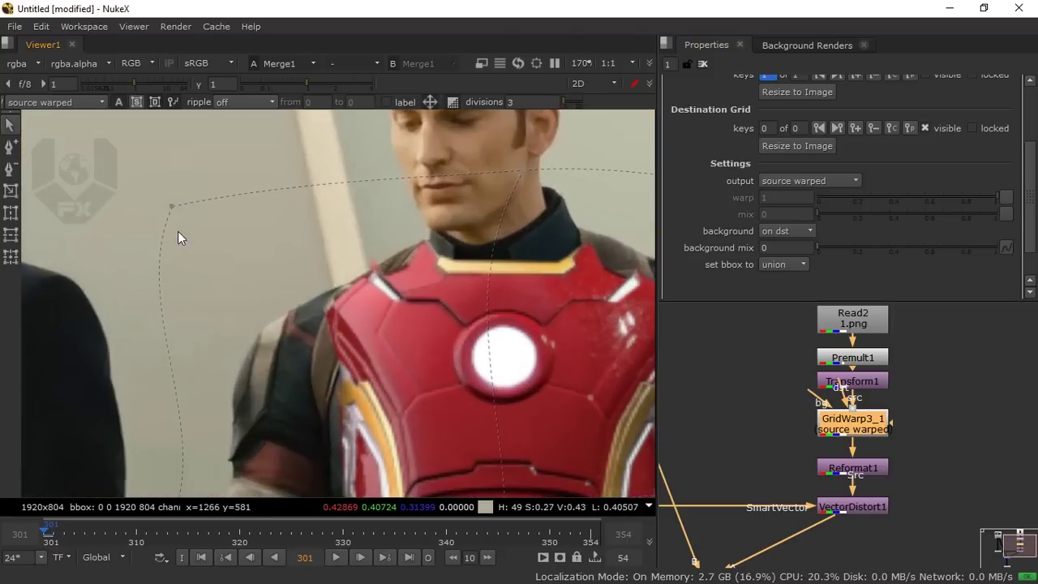
{"action": "left_click_drag", "start_coordinate": [174, 204], "coordinate": [193, 249]}
Lengthen the top-centre destination point's downward handle, shorten its right handle, and raise the grid's upper-right corner slightly.
{"action": "middle_click_drag", "start_coordinate": [406, 236], "coordinate": [306, 248]}
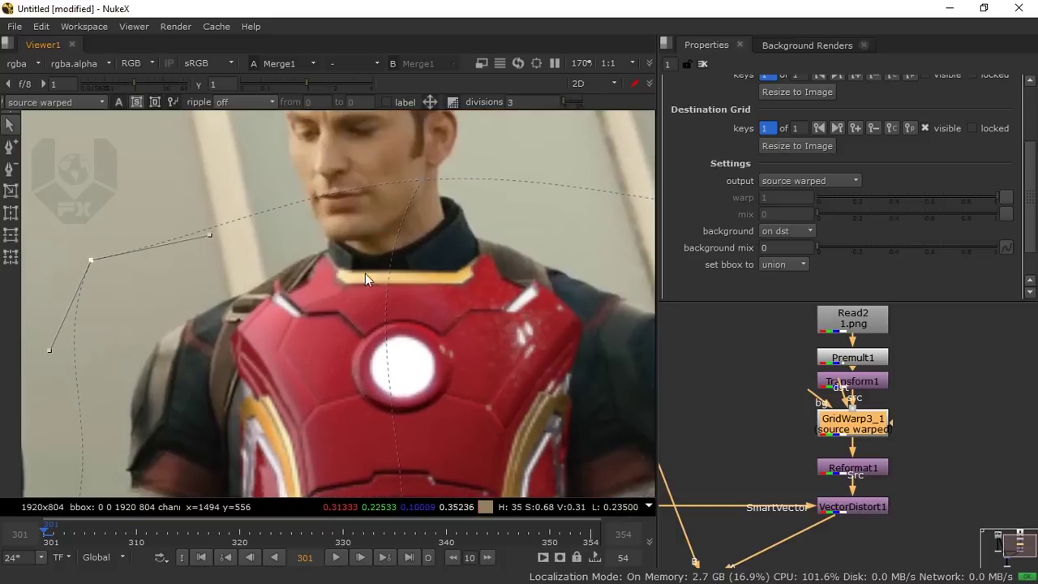
{"action": "left_click", "coordinate": [420, 180]}
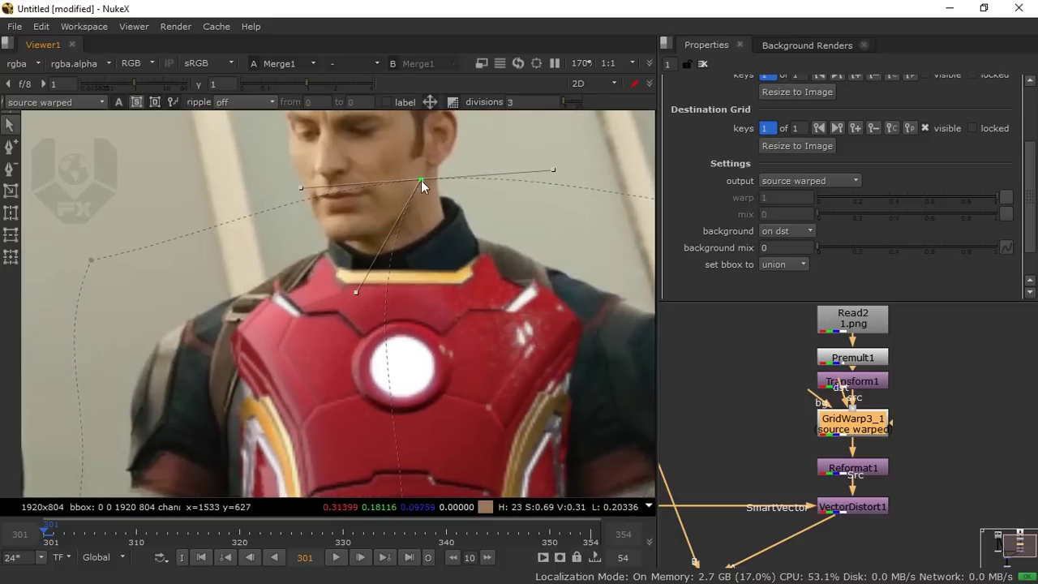
{"action": "left_click_drag", "start_coordinate": [357, 292], "coordinate": [340, 337]}
{"action": "left_click_drag", "start_coordinate": [553, 172], "coordinate": [526, 169]}
{"action": "middle_click_drag", "start_coordinate": [337, 283], "coordinate": [235, 263]}
{"action": "middle_click_drag", "start_coordinate": [421, 282], "coordinate": [256, 292]}
{"action": "middle_click_drag", "start_coordinate": [431, 269], "coordinate": [394, 240]}
{"action": "left_click_drag", "start_coordinate": [496, 180], "coordinate": [502, 165]}
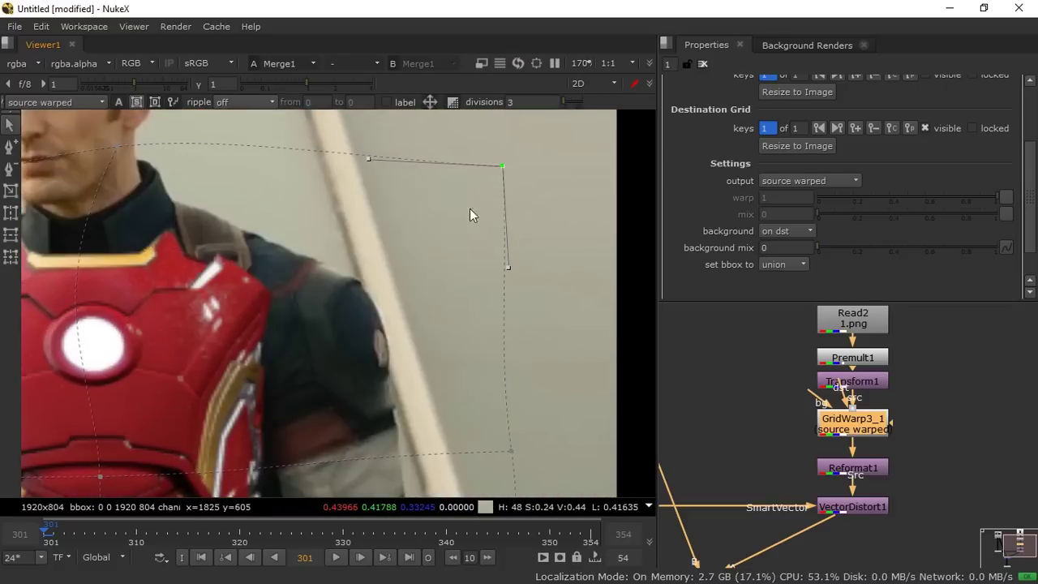
Tilt the upper handle of the destination grid's middle-right point outward and move that point away from the body.
{"action": "scroll", "coordinate": [353, 291], "scroll_direction": "down", "scroll_amount": 5}
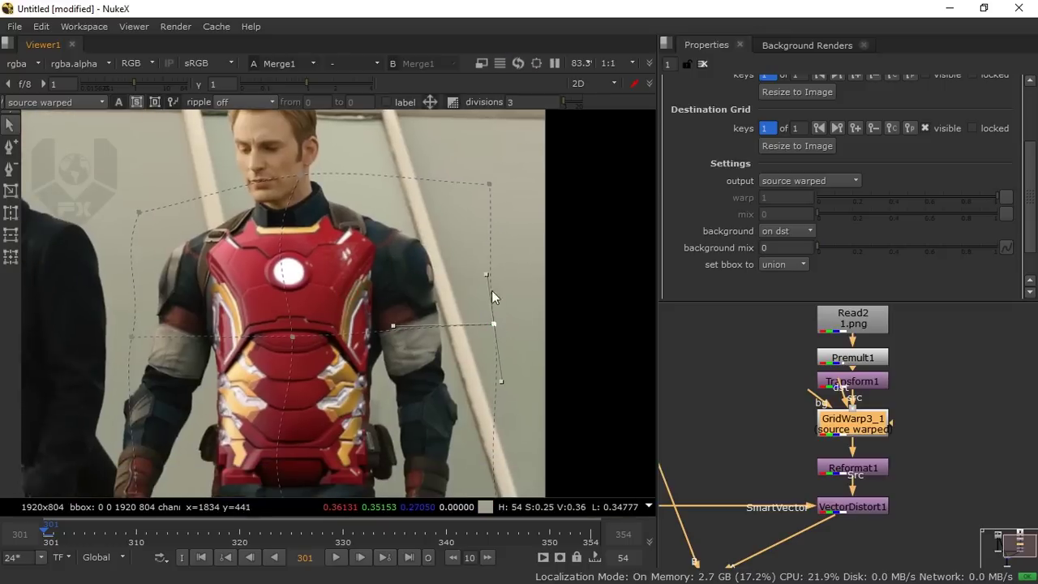
{"action": "left_click_drag", "start_coordinate": [487, 274], "coordinate": [514, 277]}
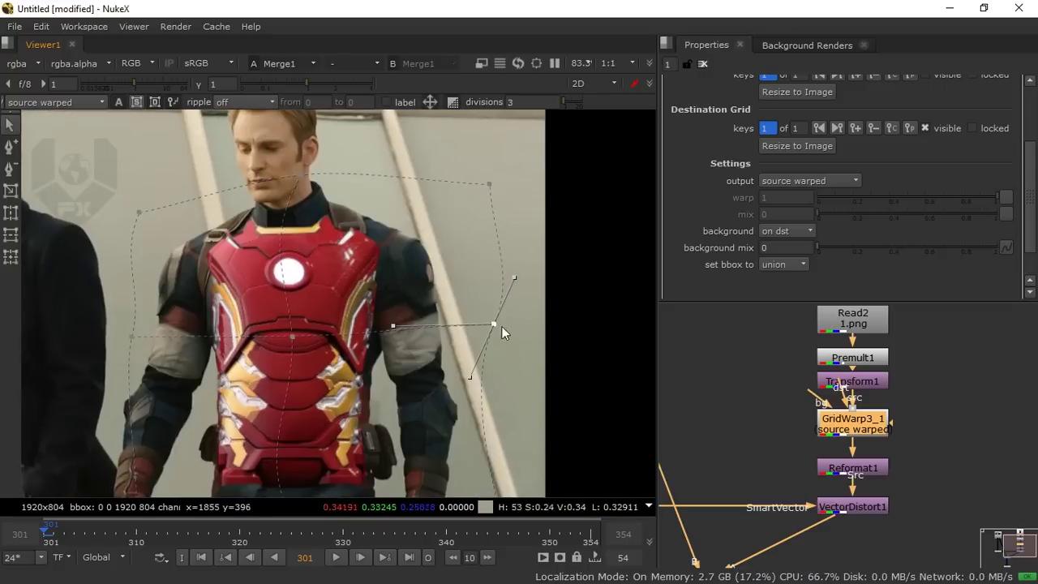
{"action": "left_click_drag", "start_coordinate": [493, 325], "coordinate": [519, 322]}
{"action": "middle_click_drag", "start_coordinate": [172, 325], "coordinate": [201, 317]}
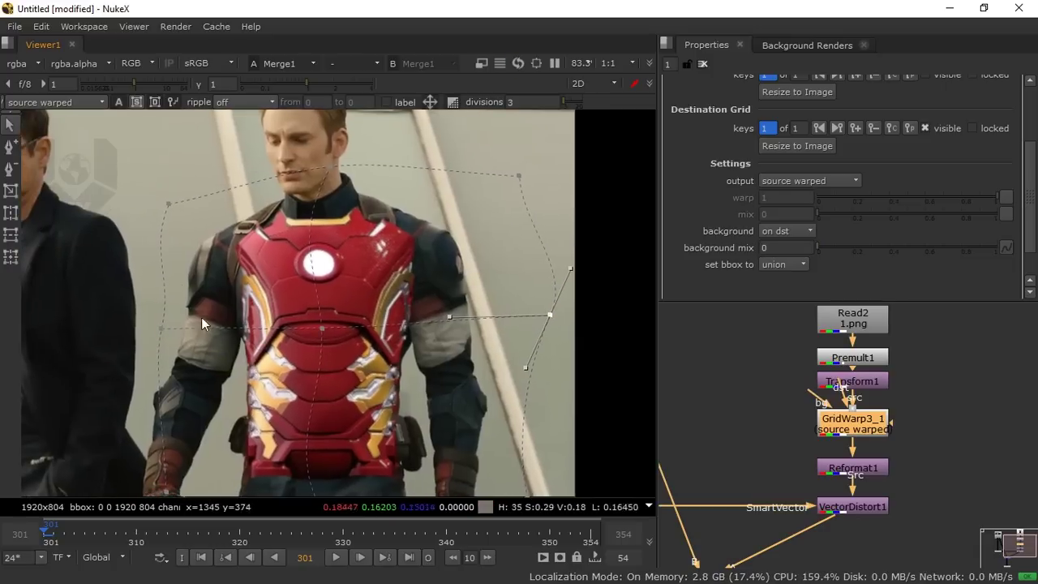
Move the destination grid's upper-left and middle-left points outward, bend the left edge outward, and nudge the centre point left.
{"action": "left_click_drag", "start_coordinate": [169, 203], "coordinate": [152, 202]}
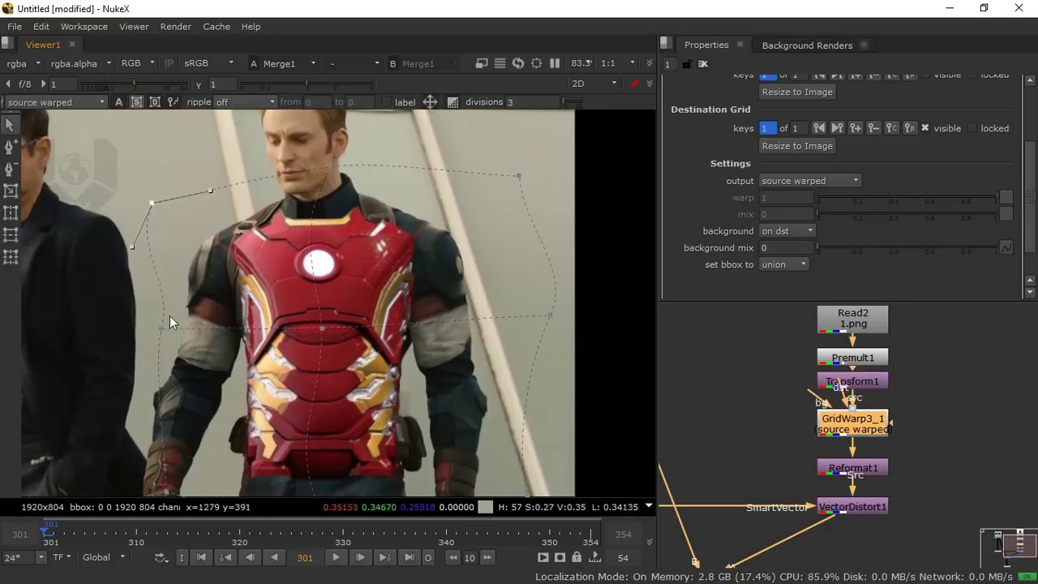
{"action": "left_click_drag", "start_coordinate": [173, 281], "coordinate": [154, 285]}
{"action": "left_click_drag", "start_coordinate": [161, 328], "coordinate": [159, 325]}
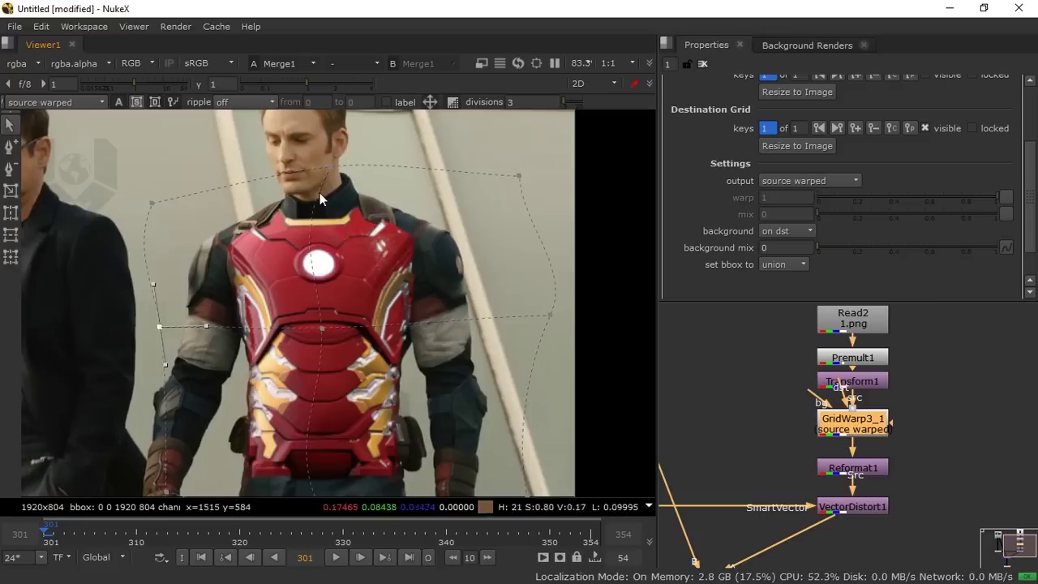
{"action": "left_click_drag", "start_coordinate": [322, 327], "coordinate": [317, 326]}
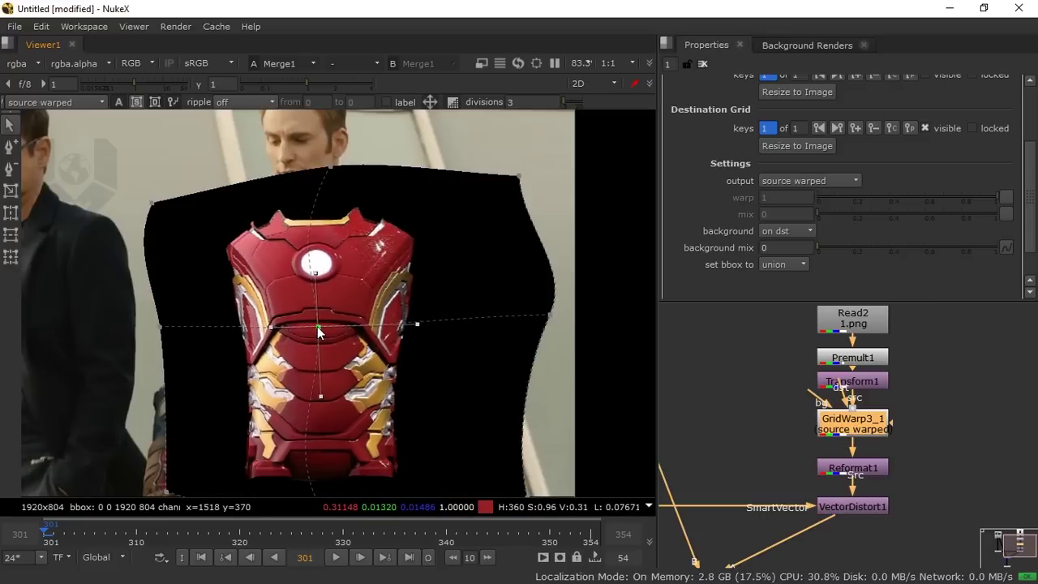
Raise the destination grid's bottom-centre and lower-left points with their handle so the armour's lower edge sits on the belt.
{"action": "left_click_drag", "start_coordinate": [301, 488], "coordinate": [329, 430]}
{"action": "left_click_drag", "start_coordinate": [172, 419], "coordinate": [174, 397]}
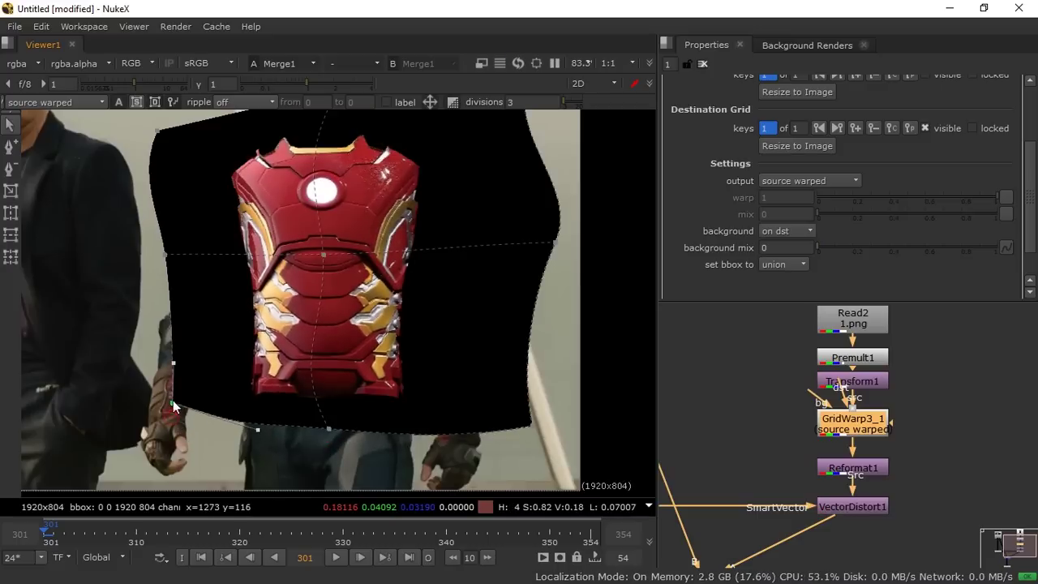
{"action": "left_click_drag", "start_coordinate": [262, 425], "coordinate": [265, 410]}
{"action": "left_click_drag", "start_coordinate": [329, 427], "coordinate": [325, 414]}
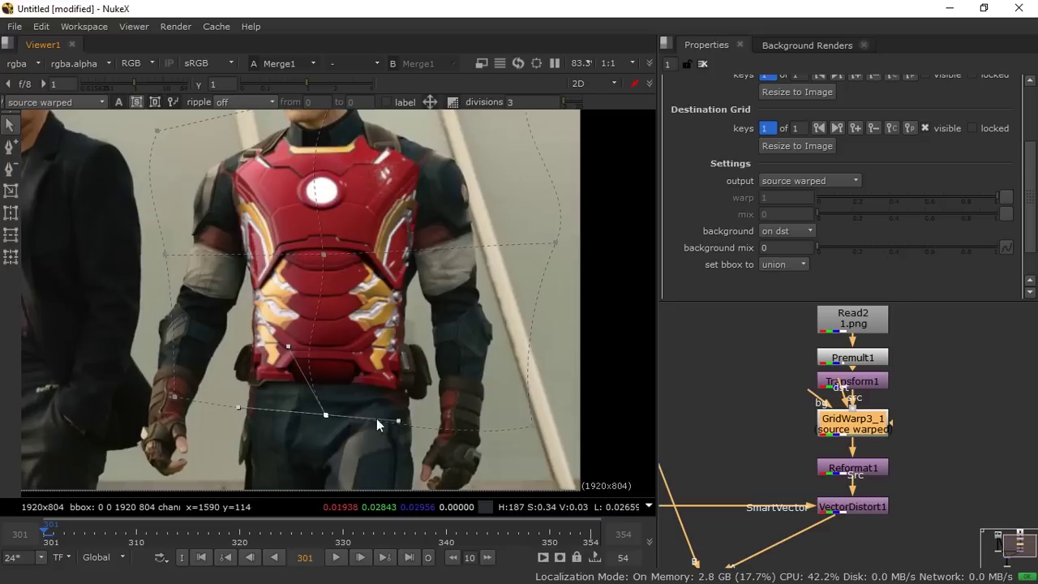
Raise the destination grid's lower-right corner and adjust its handles, and shift the middle-right point slightly outward.
{"action": "left_click_drag", "start_coordinate": [519, 425], "coordinate": [532, 406]}
{"action": "left_click_drag", "start_coordinate": [460, 421], "coordinate": [460, 410]}
{"action": "left_click_drag", "start_coordinate": [521, 348], "coordinate": [539, 347]}
{"action": "left_click_drag", "start_coordinate": [554, 245], "coordinate": [560, 242]}
{"action": "middle_click_drag", "start_coordinate": [485, 212], "coordinate": [486, 258]}
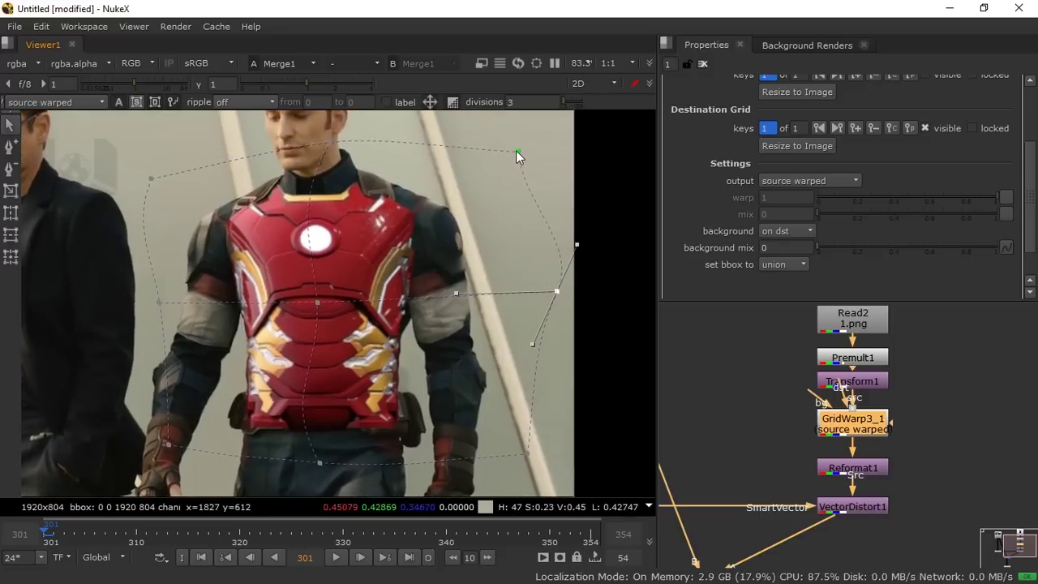
{"action": "left_click", "coordinate": [517, 150]}
{"action": "left_click", "coordinate": [557, 292]}
{"action": "left_click_drag", "start_coordinate": [561, 290], "coordinate": [563, 291]}
Nudge the destination grid's top-centre point left, straighten the bottom-centre point's upward handle, and shift that point up and left.
{"action": "middle_click_drag", "start_coordinate": [314, 345], "coordinate": [343, 338]}
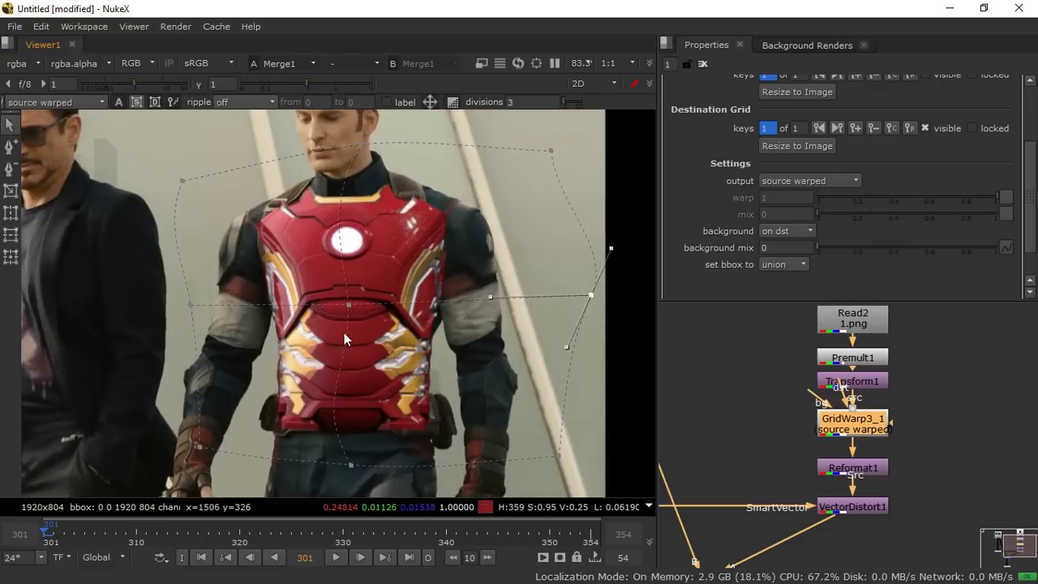
{"action": "left_click_drag", "start_coordinate": [360, 145], "coordinate": [358, 146]}
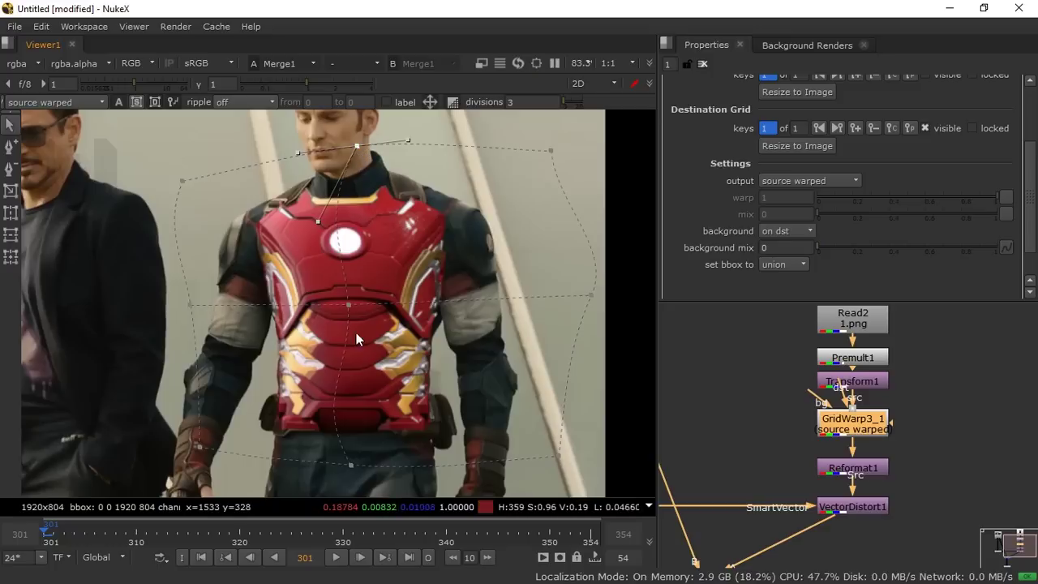
{"action": "left_click", "coordinate": [351, 464]}
{"action": "left_click_drag", "start_coordinate": [314, 396], "coordinate": [342, 390]}
{"action": "left_click_drag", "start_coordinate": [347, 465], "coordinate": [339, 458]}
Nudge the destination grid's centre point slightly and lengthen its right handle a little across the armour's waist.
{"action": "left_click", "coordinate": [347, 306]}
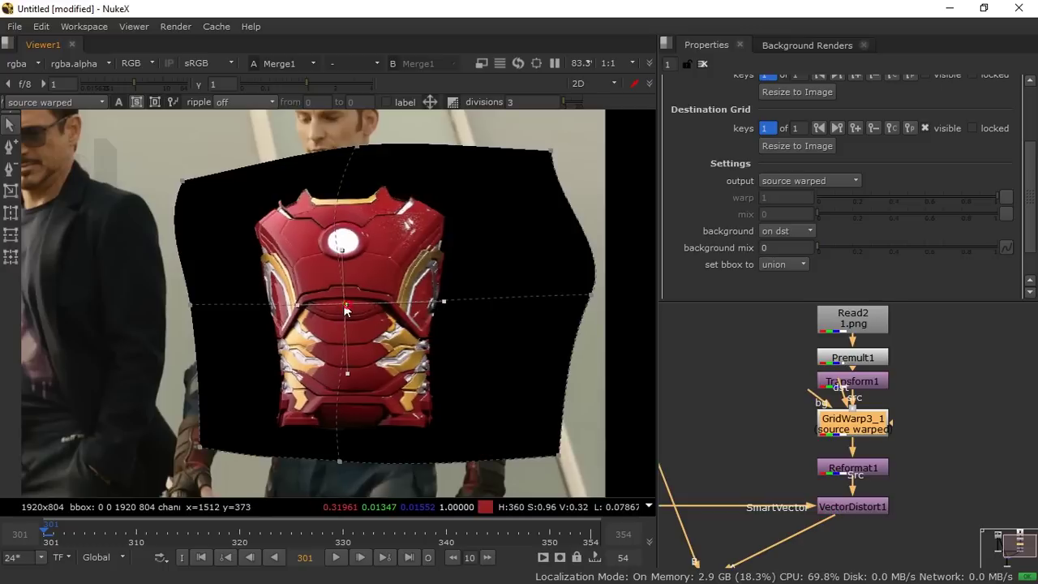
{"action": "left_click_drag", "start_coordinate": [344, 305], "coordinate": [346, 304]}
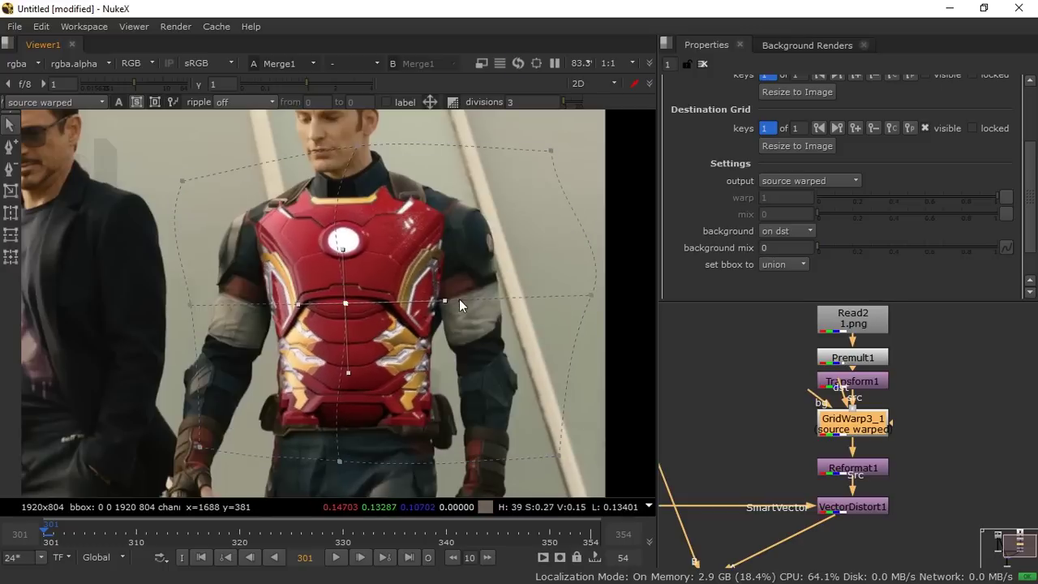
{"action": "left_click_drag", "start_coordinate": [445, 303], "coordinate": [448, 302]}
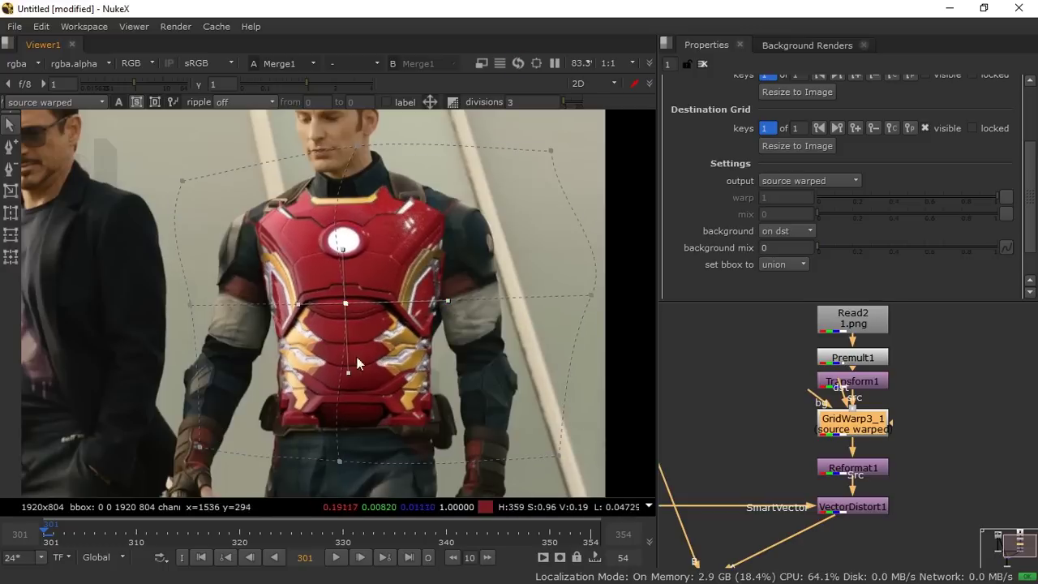
Fine-tune the destination grid's bottom-centre point and pull the lower-right corner and its upward handle inward.
{"action": "left_click", "coordinate": [341, 455]}
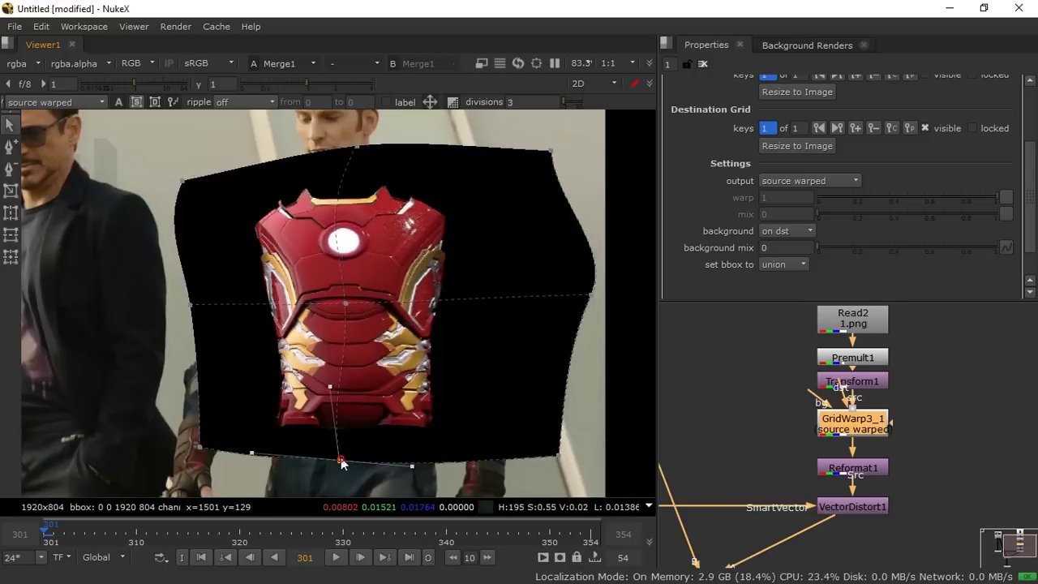
{"action": "mouse_move", "coordinate": [342, 455]}
{"action": "left_mouse_down"}
{"action": "mouse_move", "coordinate": [343, 444]}
{"action": "mouse_move", "coordinate": [338, 463]}
{"action": "left_mouse_up"}
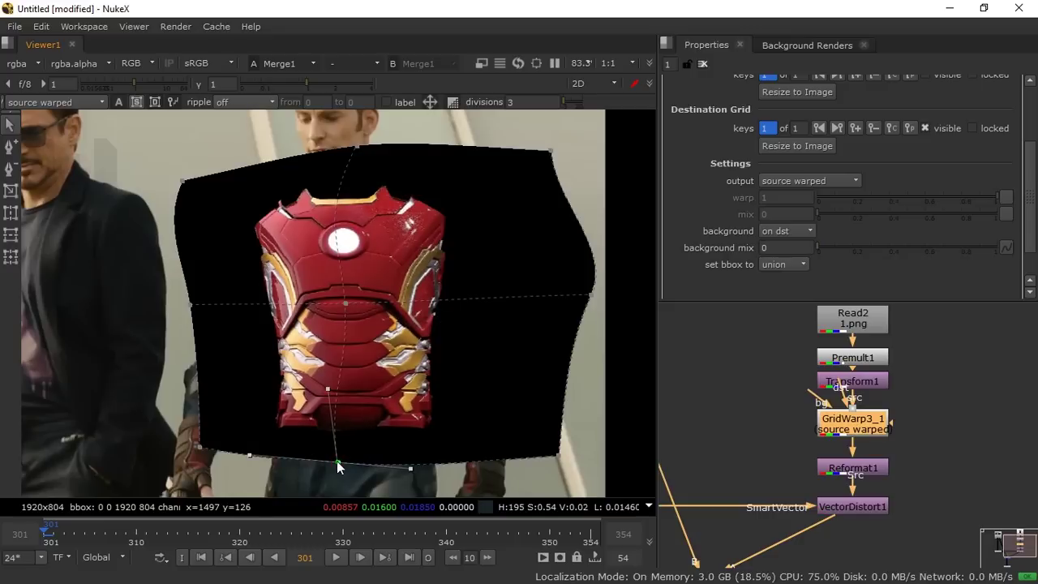
{"action": "left_click_drag", "start_coordinate": [558, 454], "coordinate": [550, 453]}
{"action": "left_click_drag", "start_coordinate": [556, 395], "coordinate": [540, 393]}
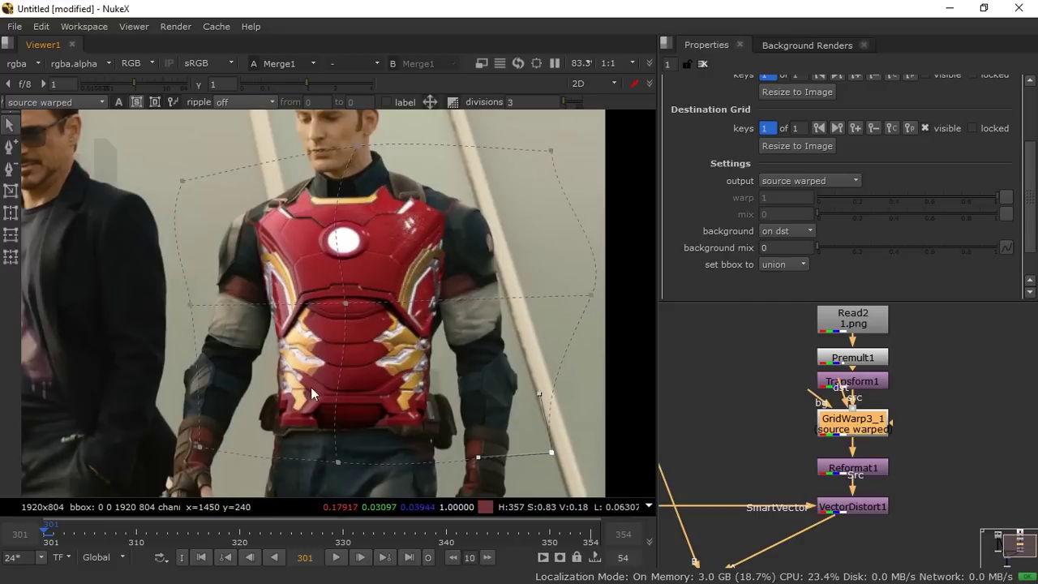
{"action": "scroll", "coordinate": [340, 359], "scroll_direction": "down", "scroll_amount": 3}
{"action": "scroll", "coordinate": [352, 358], "scroll_direction": "up", "scroll_amount": 3}
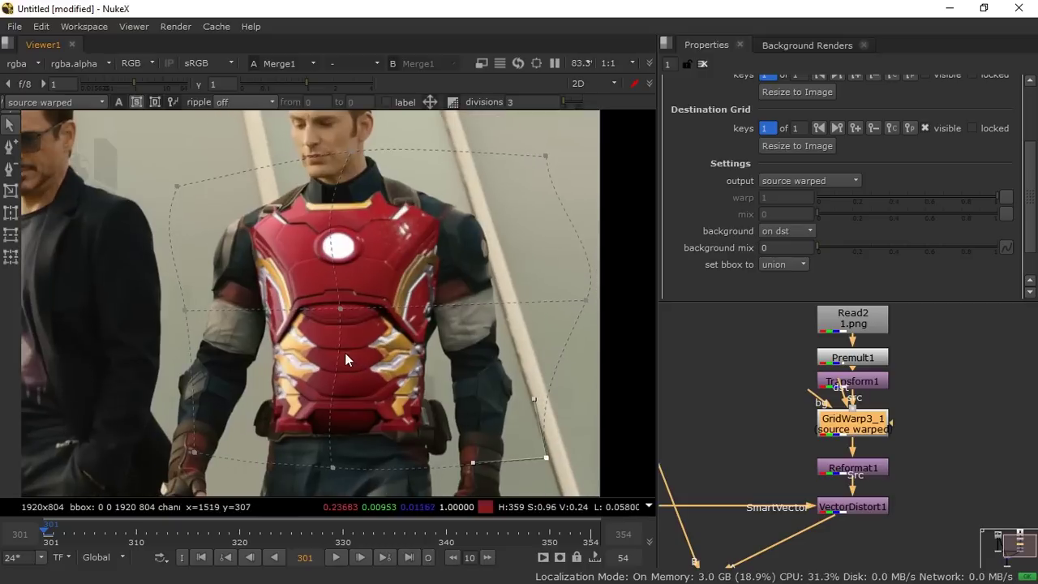
Close all node properties, play the shot to check how the armour follows Captain America, and return to the first frame.
{"action": "left_click", "coordinate": [736, 376]}
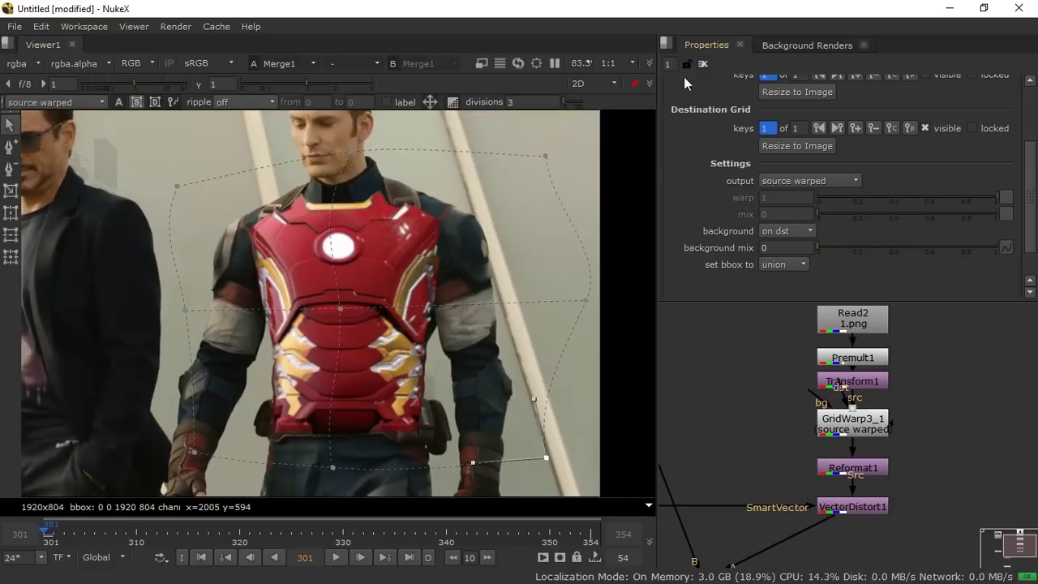
{"action": "left_click", "coordinate": [702, 64]}
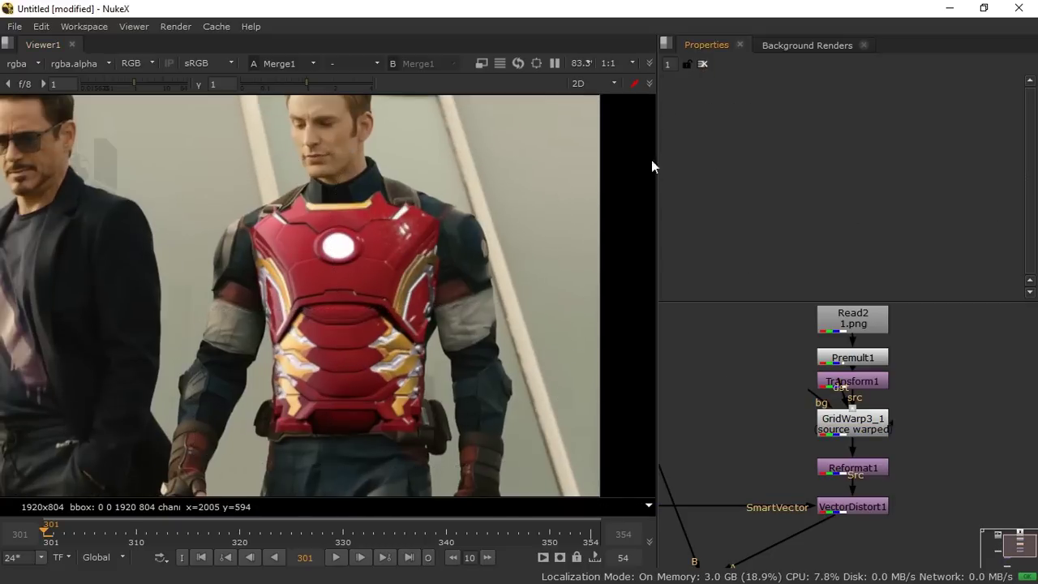
{"action": "scroll", "coordinate": [328, 495], "scroll_direction": "down", "scroll_amount": 3}
{"action": "left_click", "coordinate": [337, 557]}
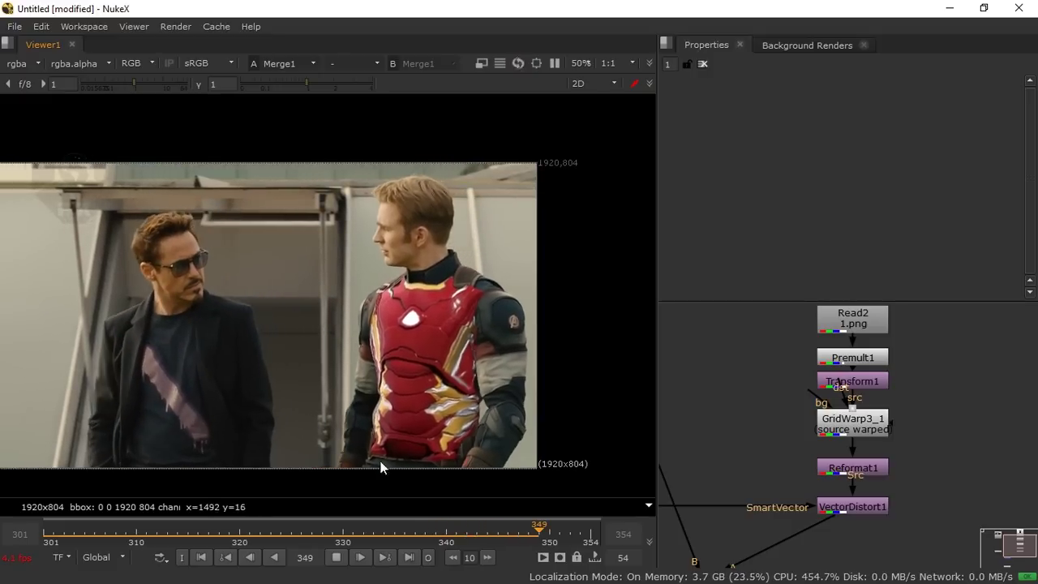
{"action": "left_click", "coordinate": [335, 557]}
{"action": "left_click", "coordinate": [202, 557]}
Reopen the GridWarp3_1 settings and nudge the destination grid's lower-left corner slightly left on the first frame.
{"action": "scroll", "coordinate": [362, 338], "scroll_direction": "up", "scroll_amount": 5}
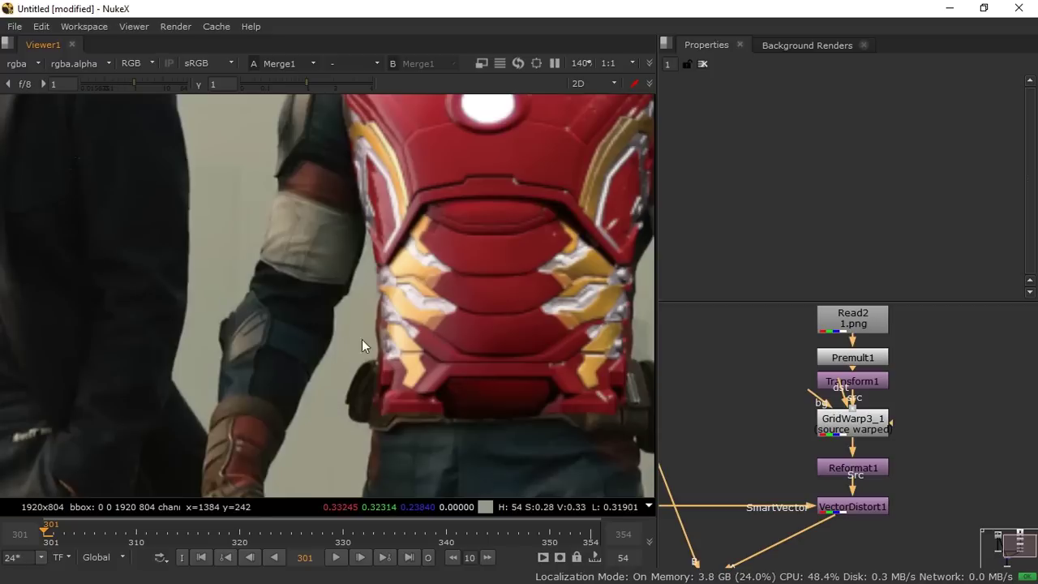
{"action": "double_click", "coordinate": [852, 420]}
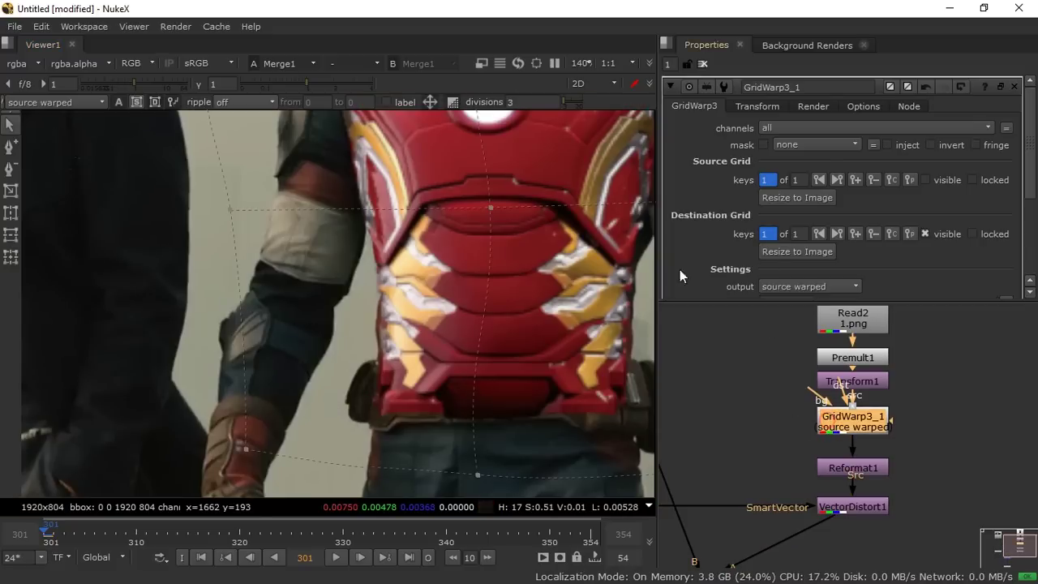
{"action": "left_click", "coordinate": [491, 210]}
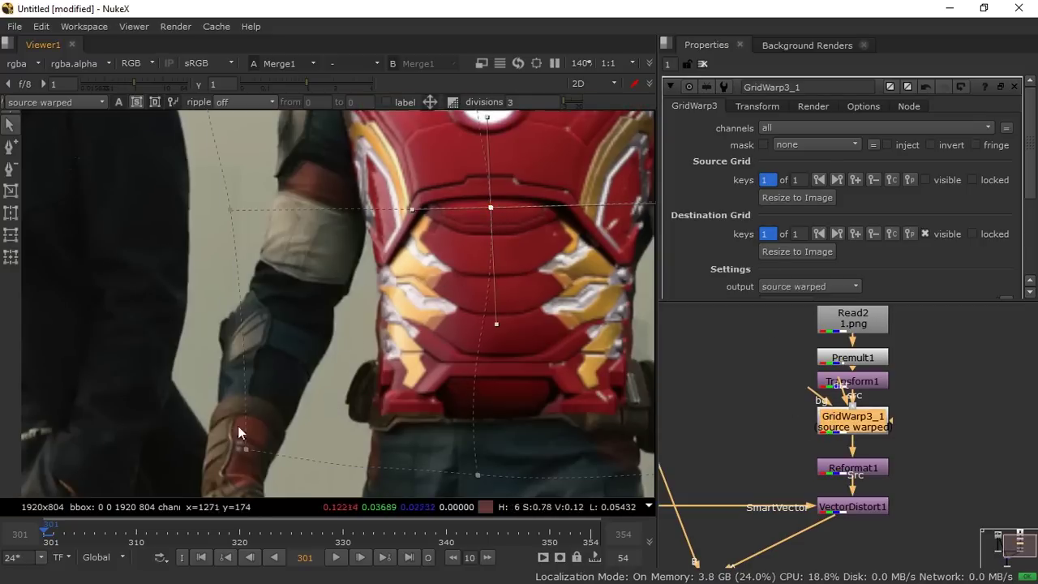
{"action": "left_click_drag", "start_coordinate": [241, 448], "coordinate": [238, 448]}
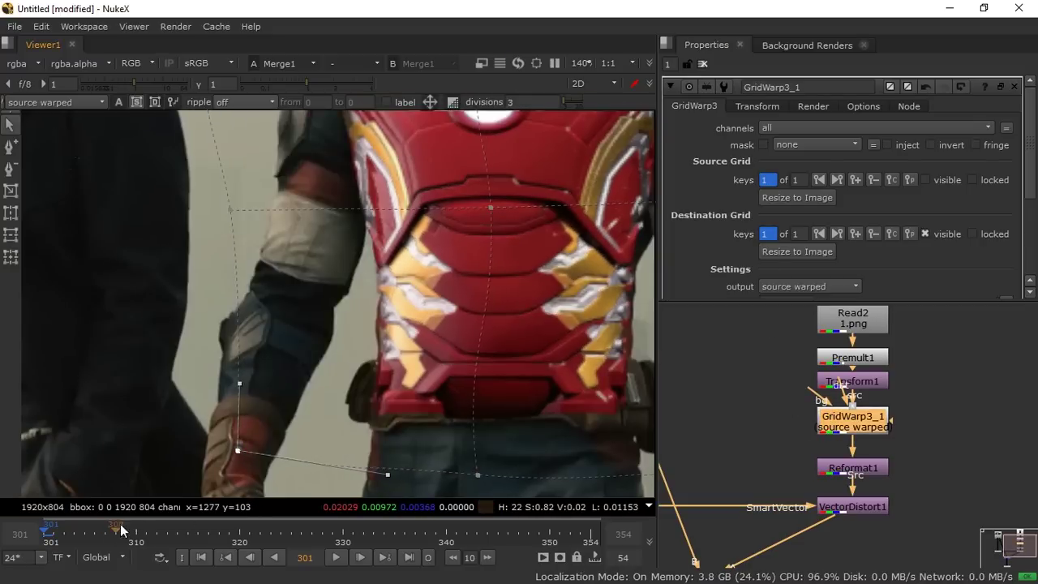
At frame 322, nudge the destination grid's lower-left corner and left-middle point slightly inward, checking the armour's fit around the chest and waist.
{"action": "left_click", "coordinate": [137, 533]}
{"action": "left_click", "coordinate": [258, 520]}
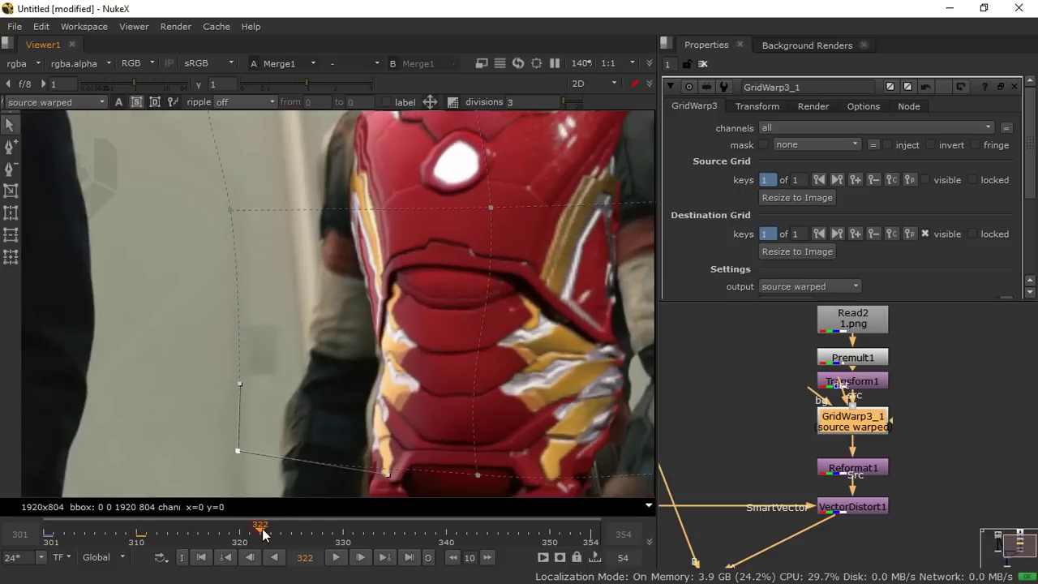
{"action": "left_click_drag", "start_coordinate": [241, 452], "coordinate": [246, 450]}
{"action": "left_click_drag", "start_coordinate": [232, 210], "coordinate": [235, 210]}
{"action": "middle_click_drag", "start_coordinate": [316, 162], "coordinate": [266, 286]}
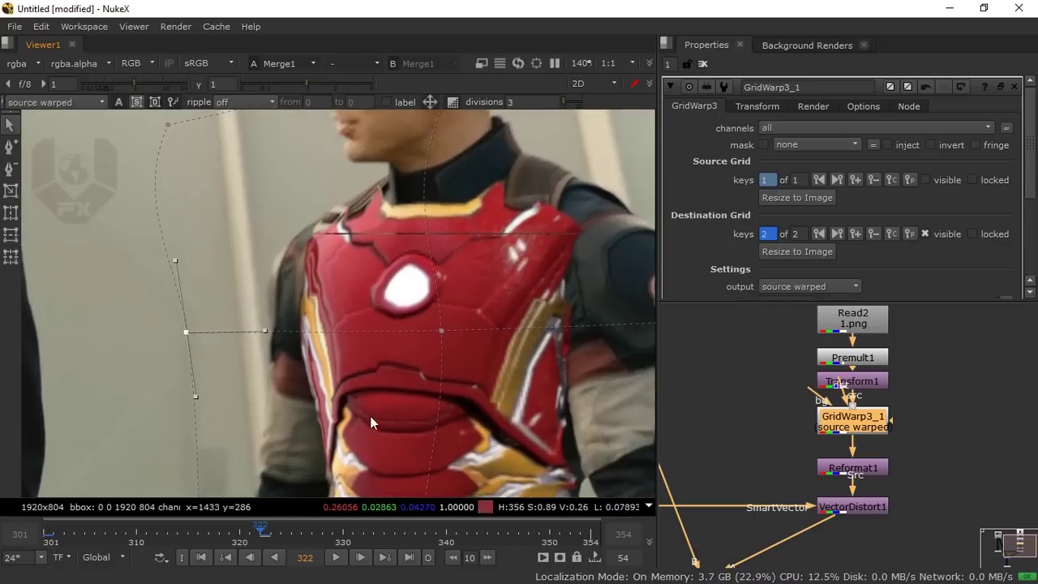
{"action": "middle_click_drag", "start_coordinate": [491, 299], "coordinate": [431, 257]}
{"action": "middle_click_drag", "start_coordinate": [455, 424], "coordinate": [446, 279]}
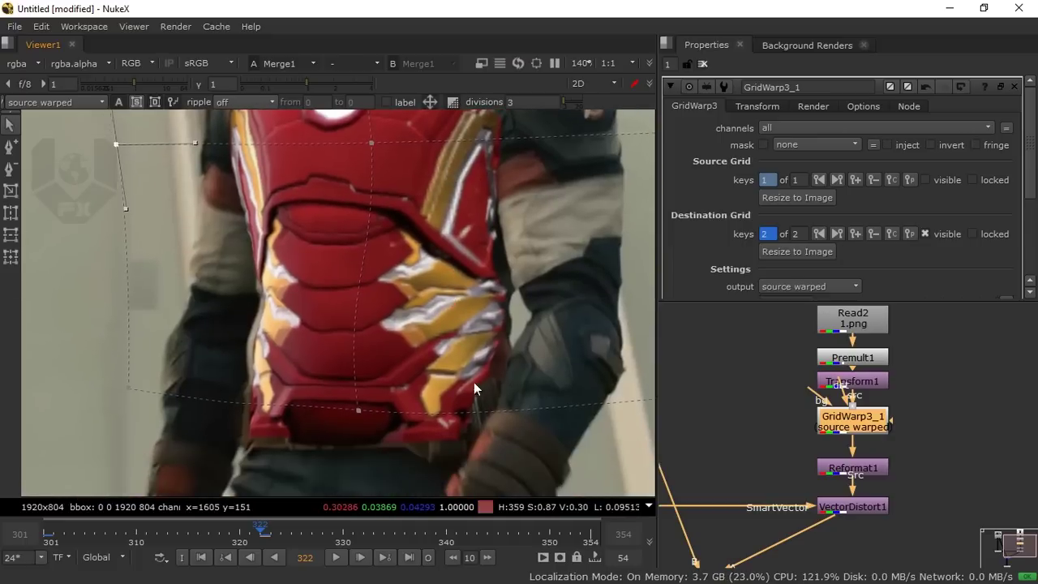
{"action": "scroll", "coordinate": [385, 426], "scroll_direction": "down", "scroll_amount": 2}
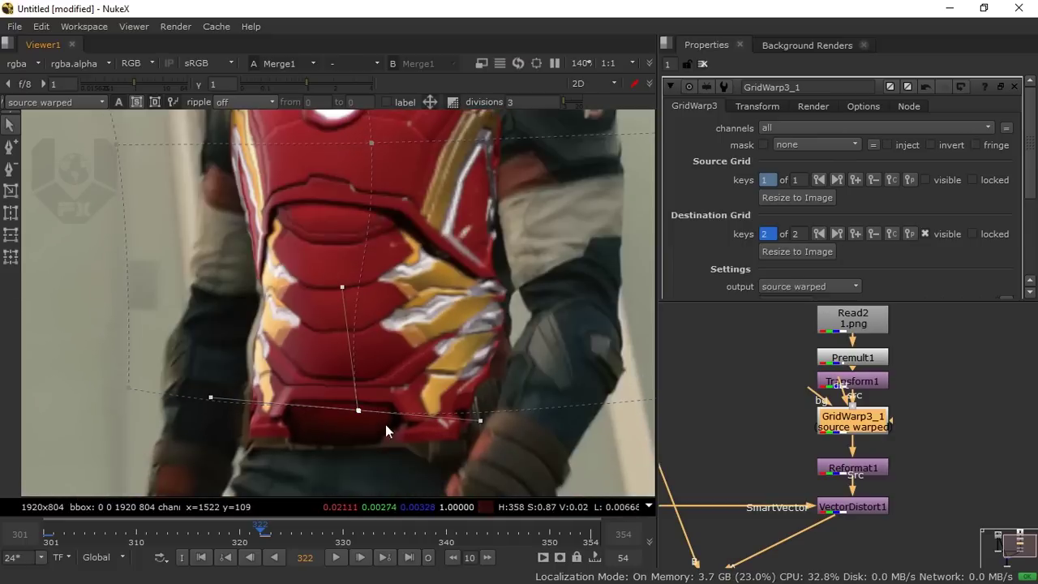
{"action": "scroll", "coordinate": [360, 437], "scroll_direction": "down", "scroll_amount": 2}
Close all node properties, play the shot while examining how the armour sticks to Captain America, and return to the first frame.
{"action": "left_click", "coordinate": [699, 378]}
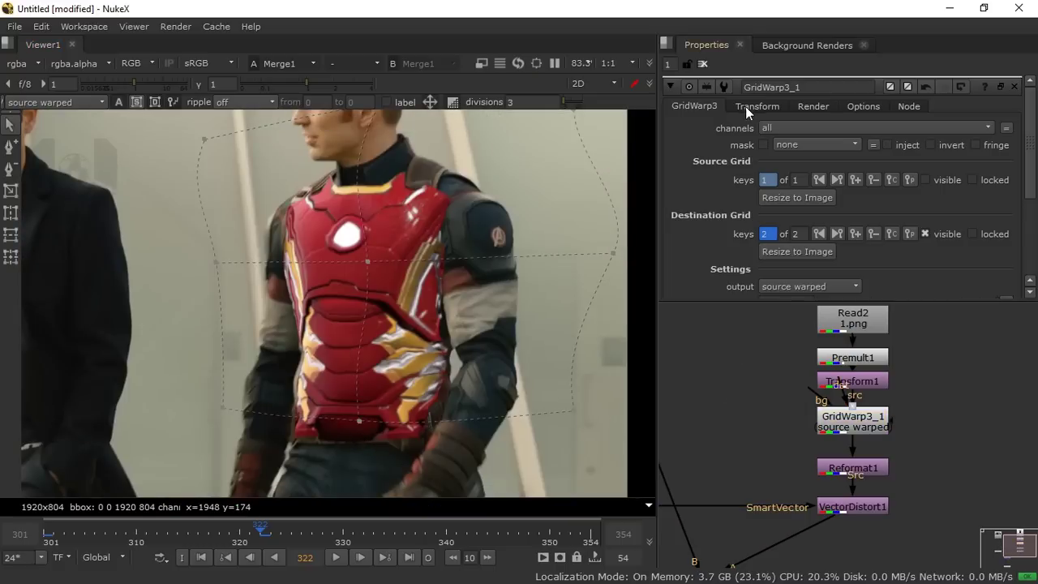
{"action": "left_click", "coordinate": [704, 64]}
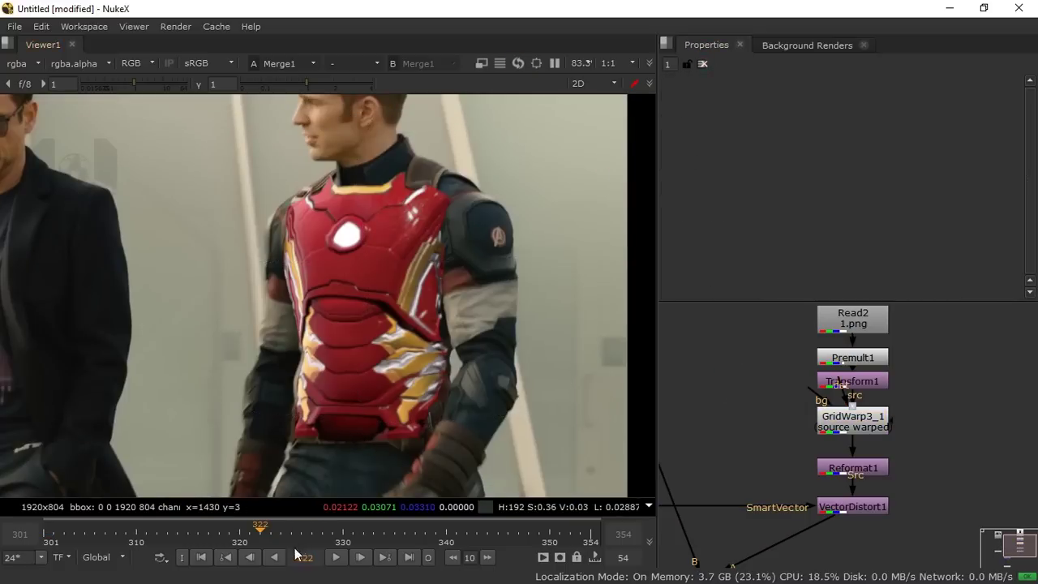
{"action": "left_click", "coordinate": [336, 557]}
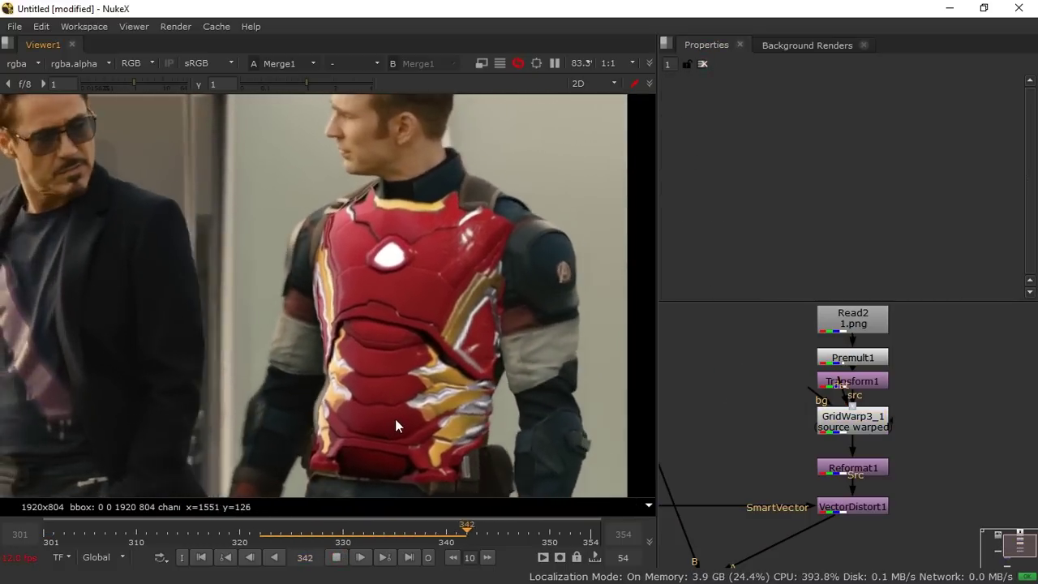
{"action": "scroll", "coordinate": [393, 414], "scroll_direction": "down", "scroll_amount": 3}
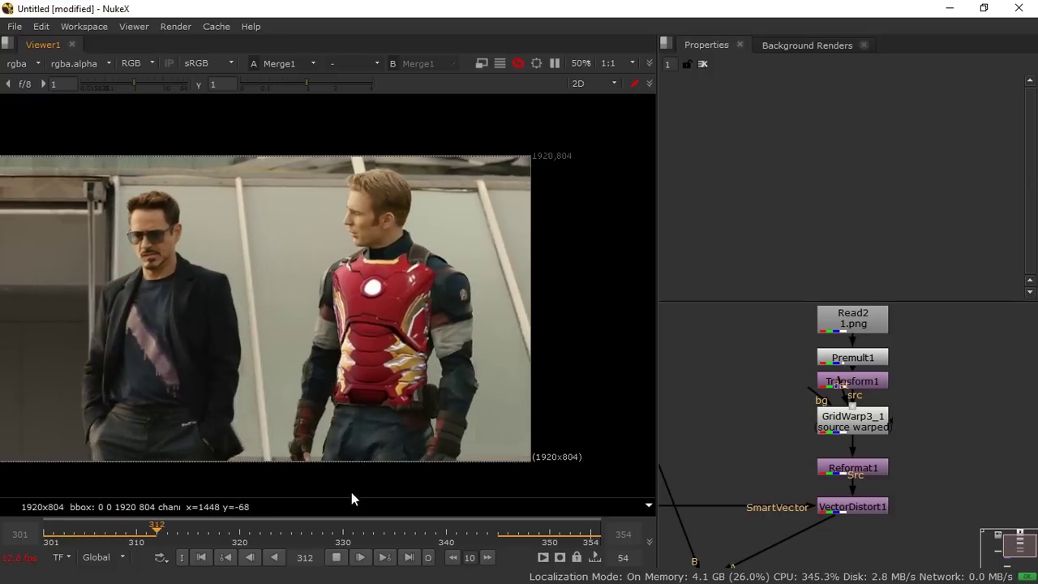
{"action": "left_click", "coordinate": [336, 557]}
{"action": "scroll", "coordinate": [375, 288], "scroll_direction": "up", "scroll_amount": 3}
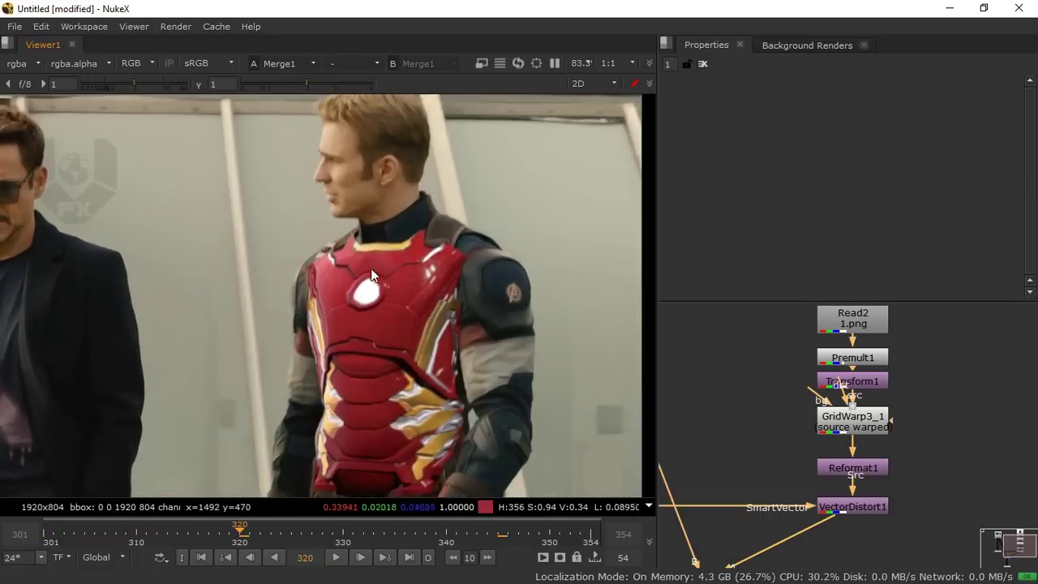
{"action": "scroll", "coordinate": [365, 299], "scroll_direction": "down", "scroll_amount": 3}
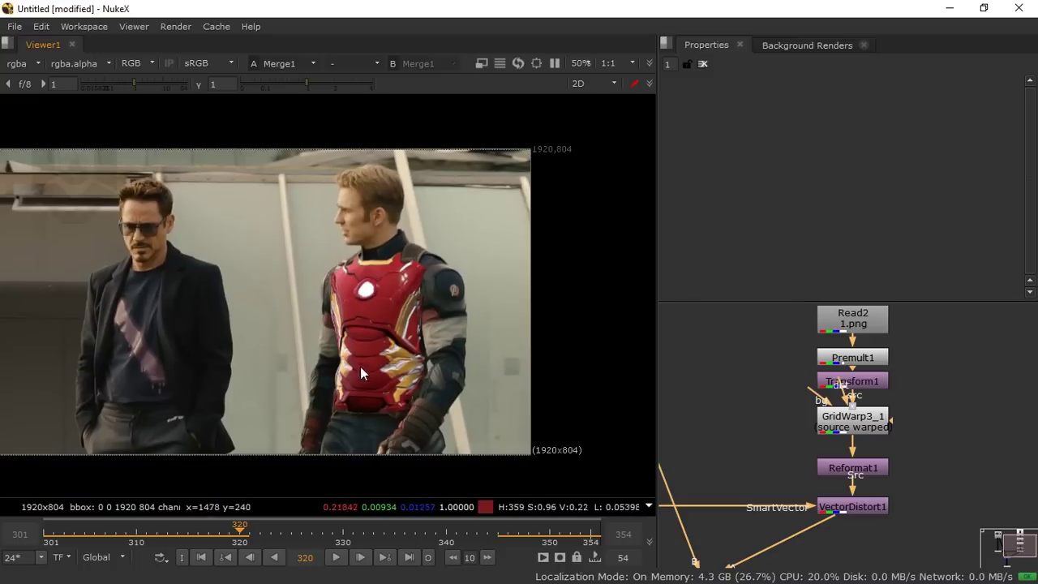
{"action": "left_click", "coordinate": [336, 557]}
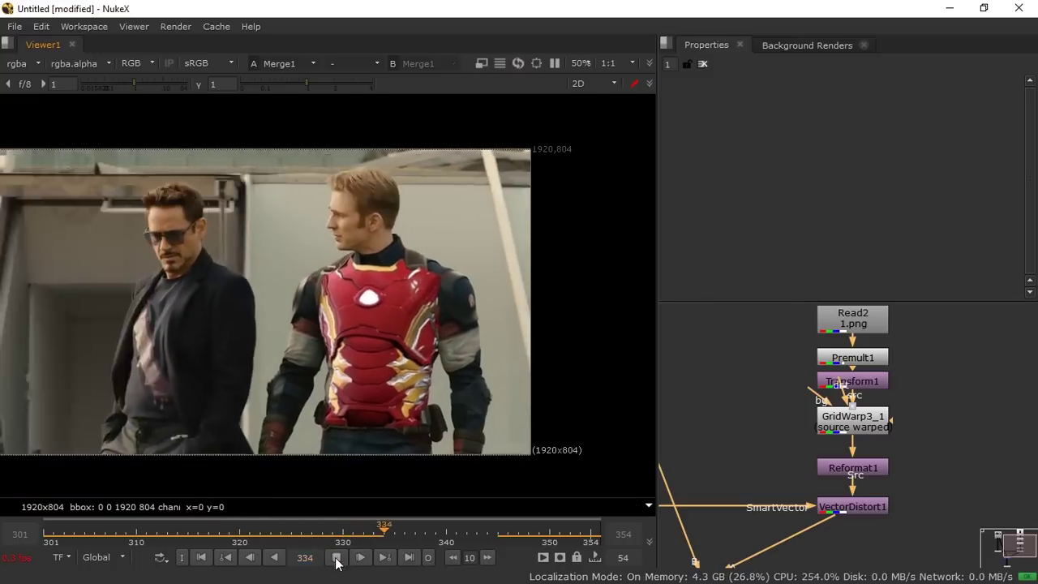
{"action": "left_click", "coordinate": [336, 557]}
{"action": "scroll", "coordinate": [350, 415], "scroll_direction": "down", "scroll_amount": 2}
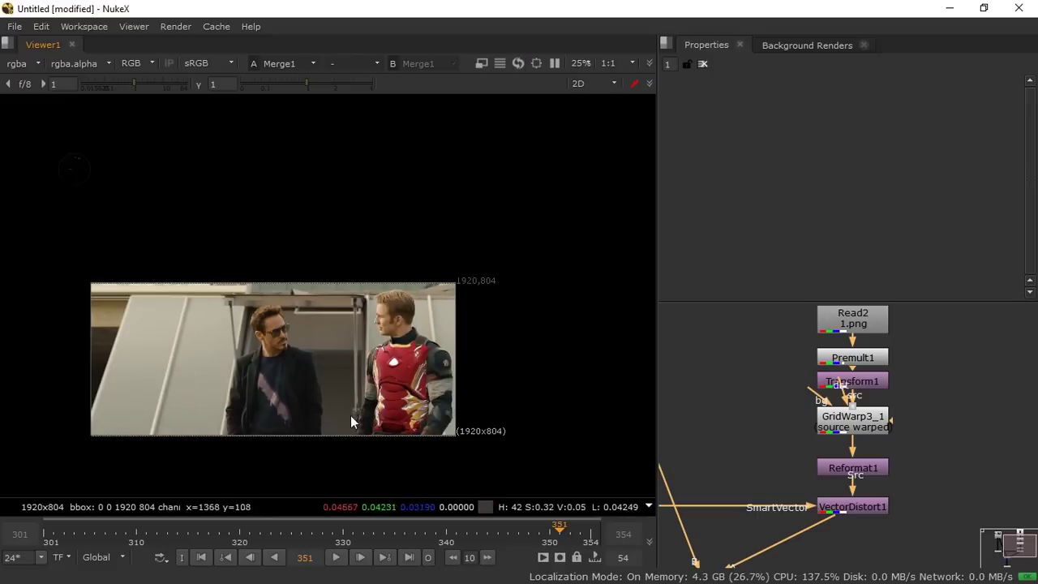
{"action": "middle_click_drag", "start_coordinate": [350, 416], "coordinate": [409, 395]}
{"action": "scroll", "coordinate": [397, 391], "scroll_direction": "up", "scroll_amount": 1}
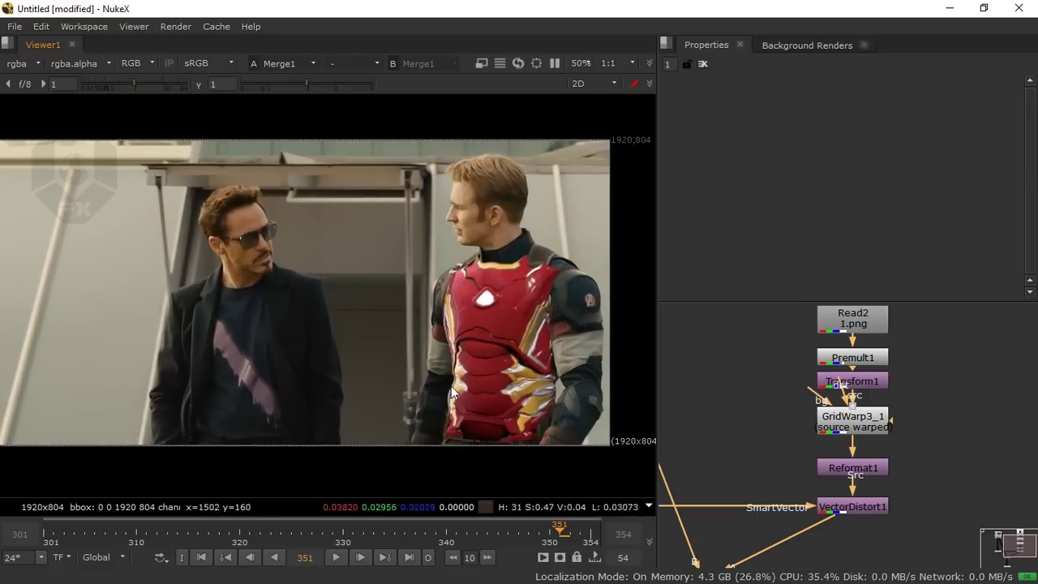
{"action": "left_click", "coordinate": [203, 557]}
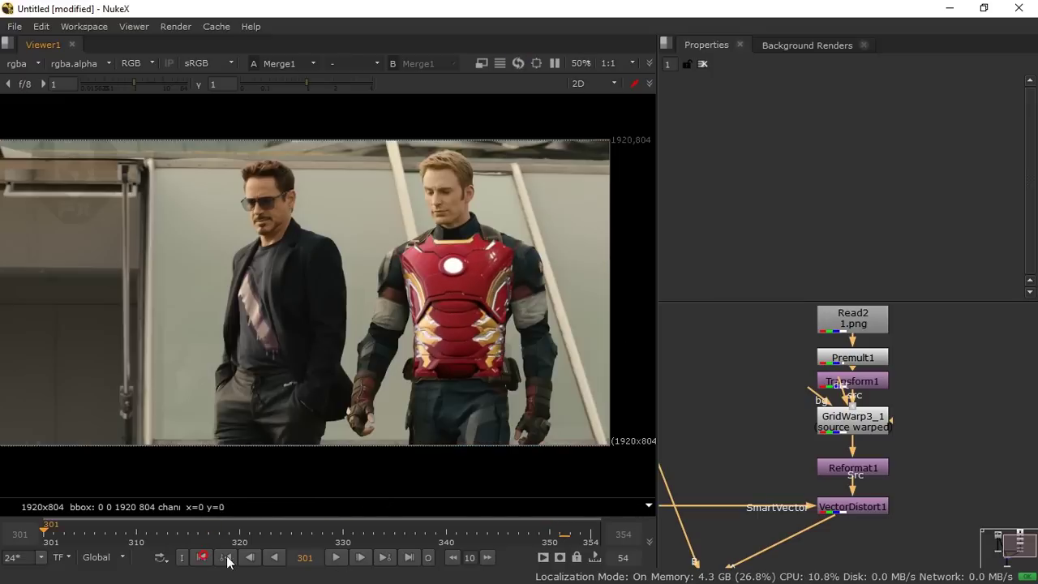
Move the Reformat, VectorDistort, SmartVector, Merge and Viewer nodes down to open space below GridWarp3_1 in the node graph.
{"action": "scroll", "coordinate": [454, 340], "scroll_direction": "up", "scroll_amount": 4}
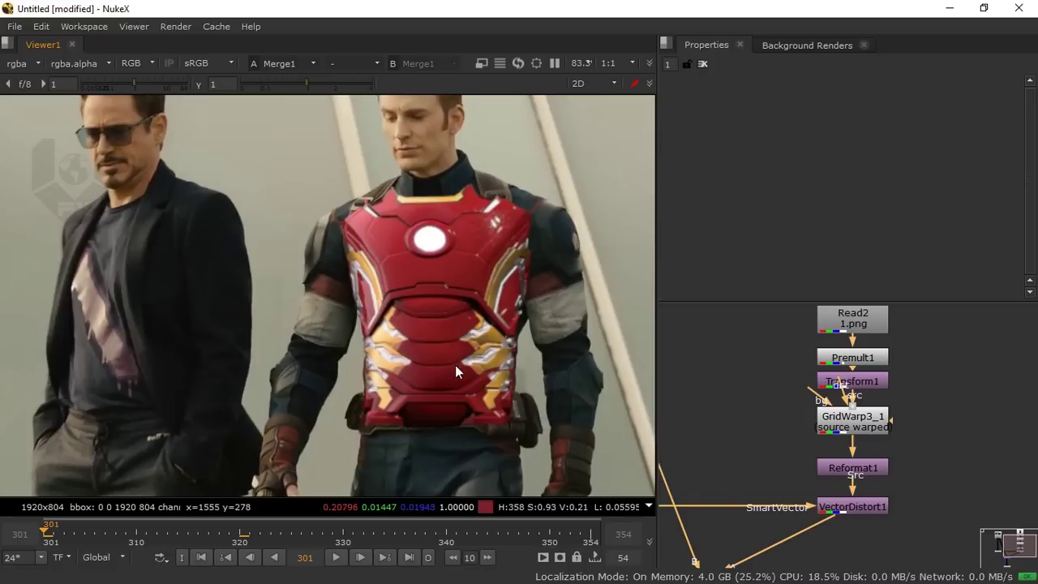
{"action": "scroll", "coordinate": [780, 444], "scroll_direction": "down", "scroll_amount": 3}
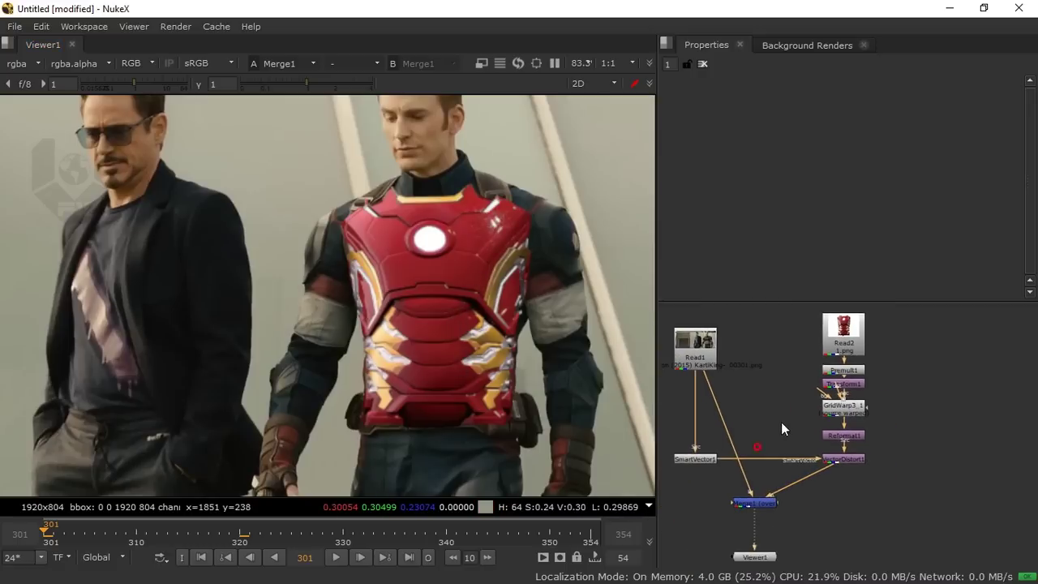
{"action": "left_click_drag", "start_coordinate": [672, 405], "coordinate": [869, 503]}
{"action": "left_click_drag", "start_coordinate": [849, 452], "coordinate": [844, 484]}
{"action": "left_click", "coordinate": [807, 516]}
{"action": "left_click_drag", "start_coordinate": [778, 549], "coordinate": [775, 577]}
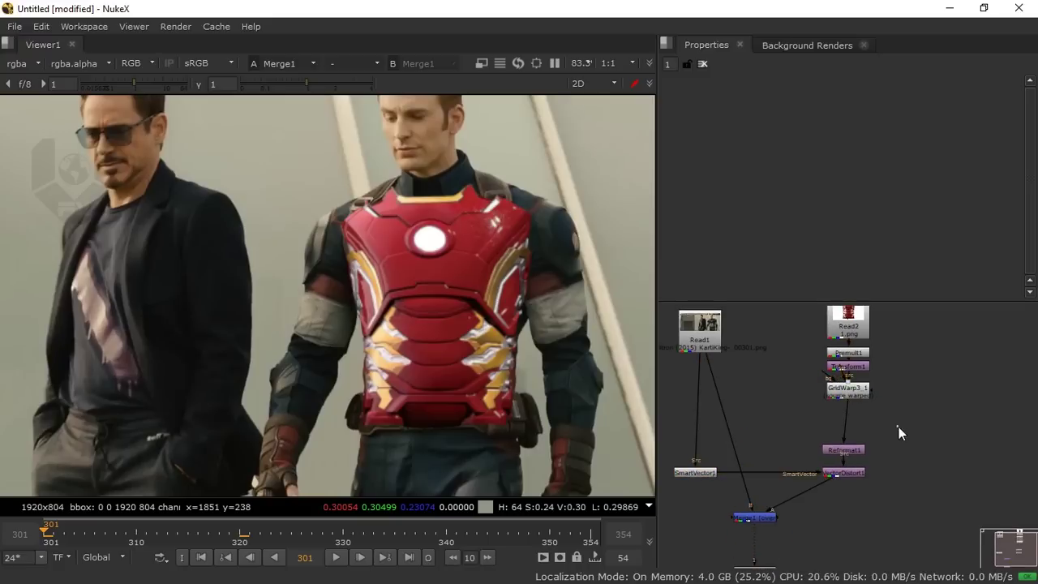
Insert a Grade node between GridWarp3_1 and Reformat1 and set its multiply to 0.3 to darken the armour.
{"action": "scroll", "coordinate": [878, 422], "scroll_direction": "up", "scroll_amount": 3}
{"action": "left_click", "coordinate": [834, 376]}
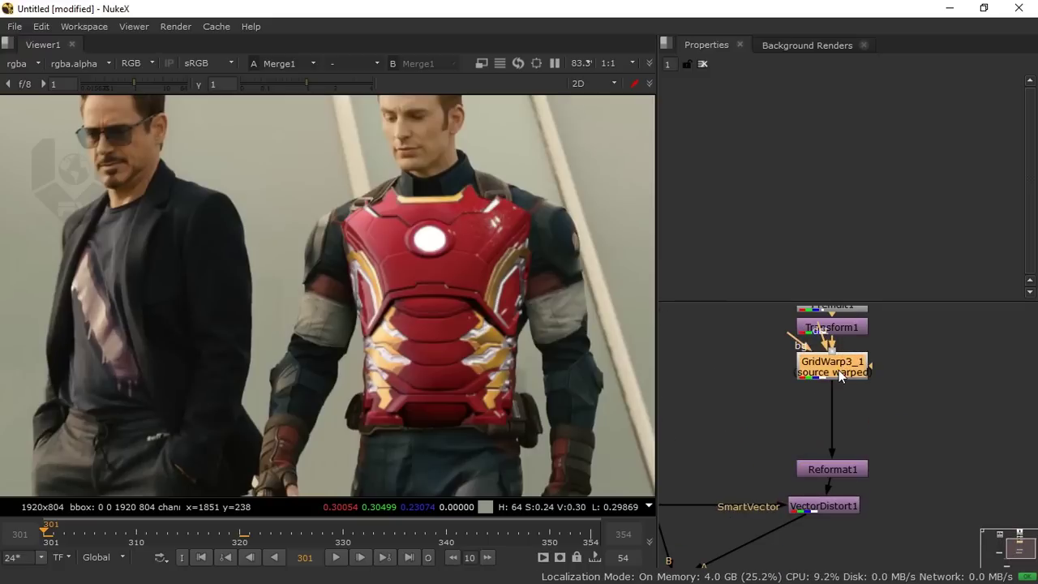
{"action": "key", "text": "g"}
{"action": "left_click_drag", "start_coordinate": [842, 393], "coordinate": [841, 409]}
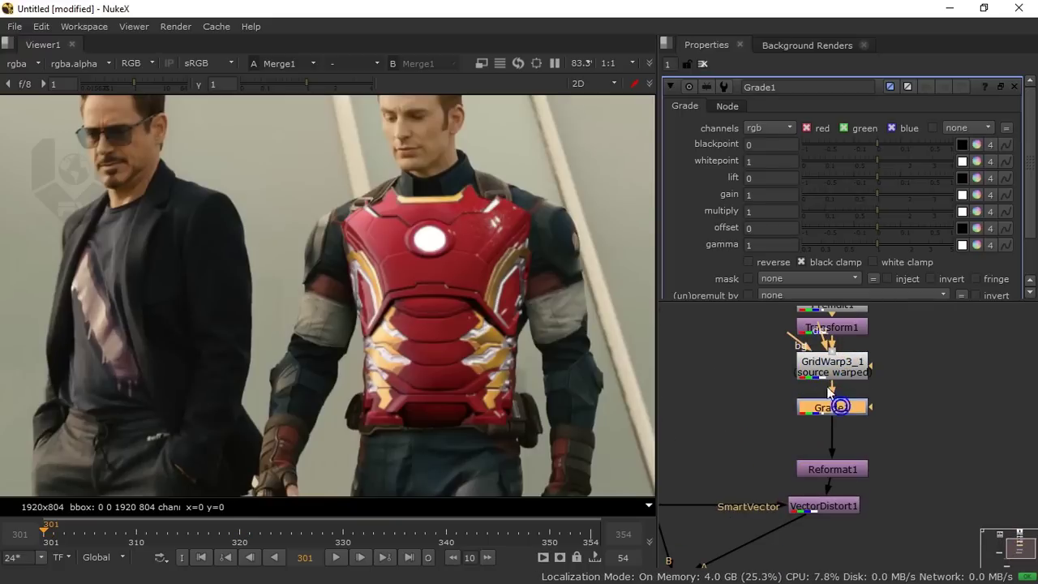
{"action": "left_click_drag", "start_coordinate": [869, 217], "coordinate": [843, 208]}
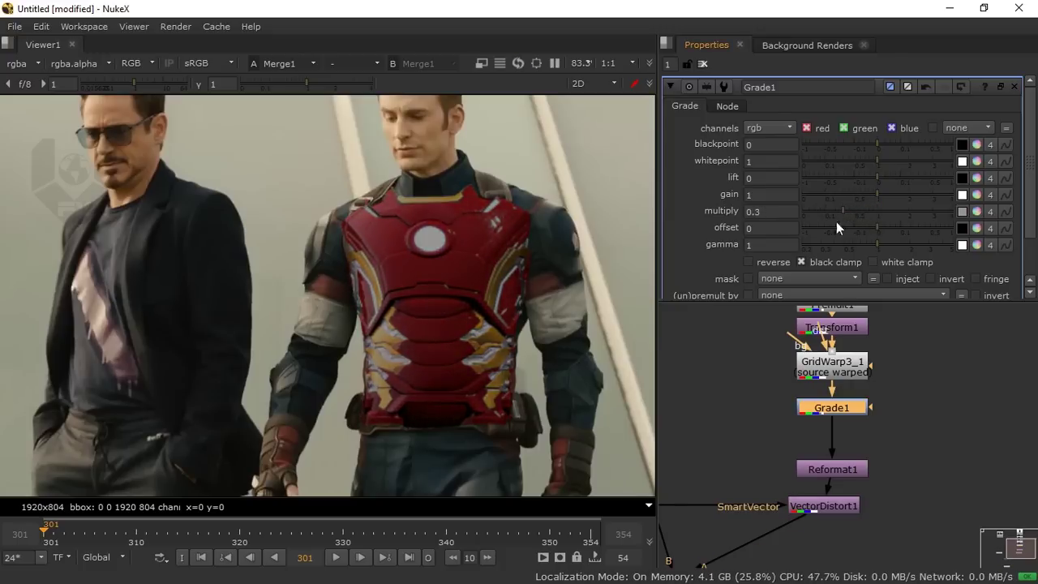
Add a ColorCorrect node after Grade1 with master saturation 0.58 and master contrast 1.3.
{"action": "left_click", "coordinate": [820, 407]}
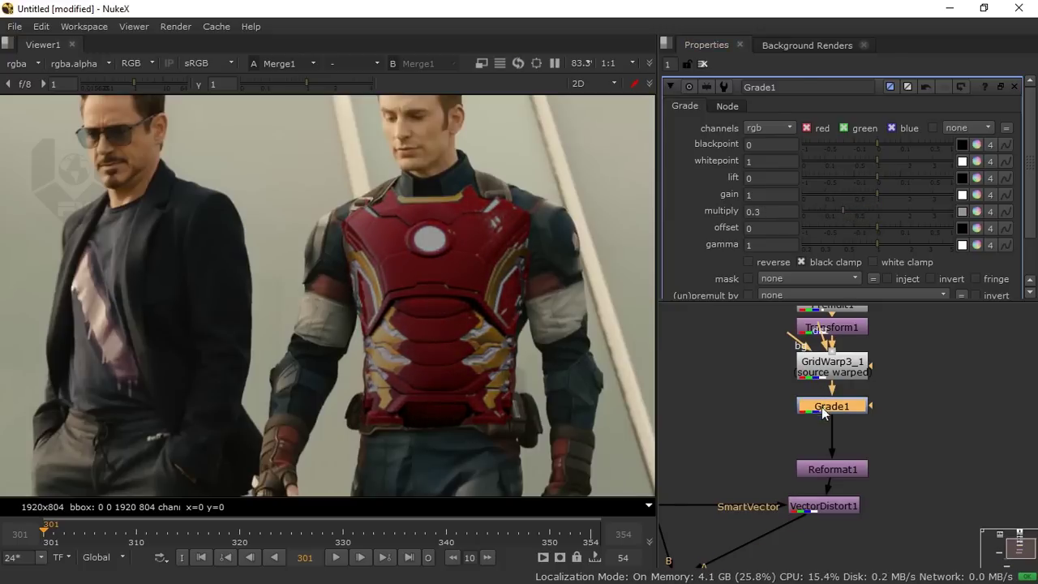
{"action": "key", "text": "c"}
{"action": "mouse_move", "coordinate": [876, 160]}
{"action": "left_mouse_down"}
{"action": "mouse_move", "coordinate": [860, 159]}
{"action": "mouse_move", "coordinate": [890, 169]}
{"action": "left_mouse_up"}
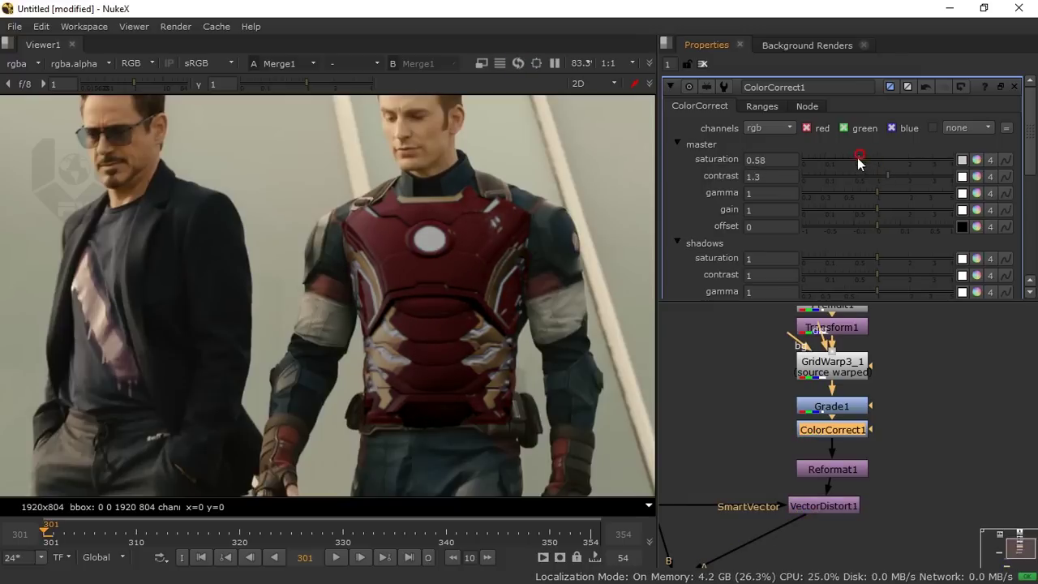
Set the ColorCorrect's shadows saturation to 0.76, shadows gamma to 1.04 and midtones saturation to 0.78.
{"action": "left_click_drag", "start_coordinate": [876, 259], "coordinate": [826, 261]}
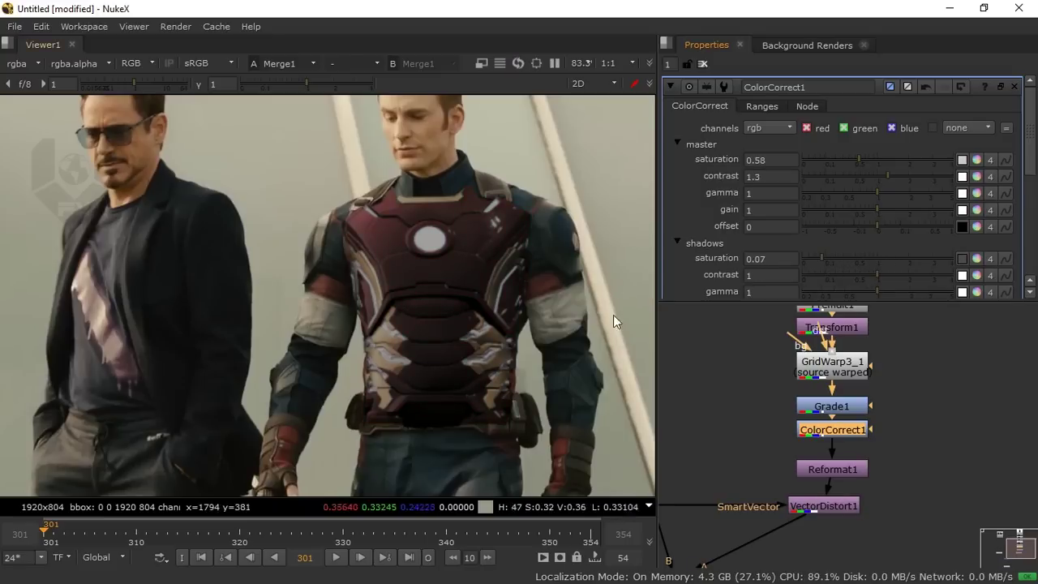
{"action": "left_click_drag", "start_coordinate": [851, 256], "coordinate": [882, 289]}
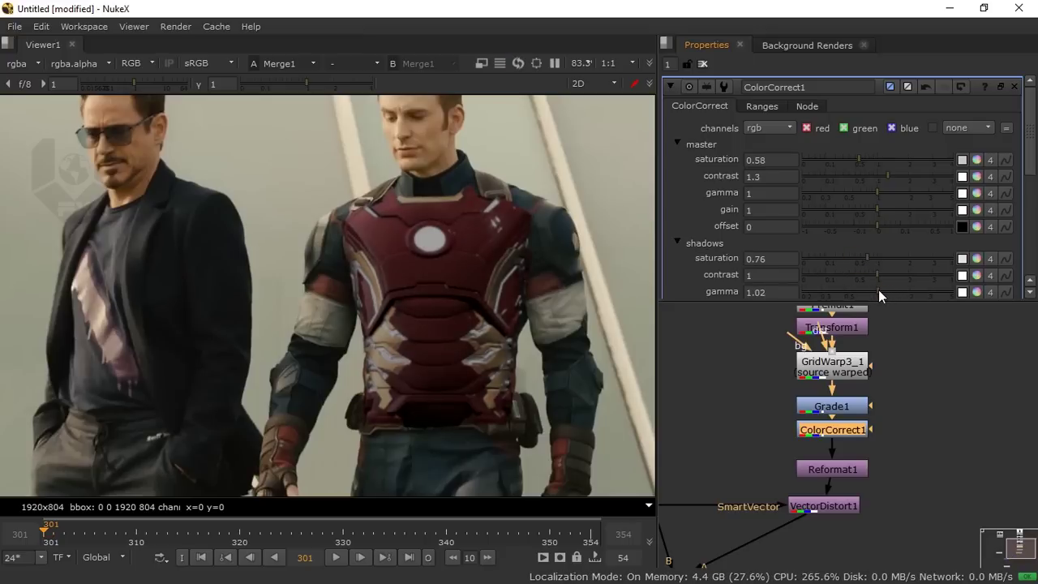
{"action": "scroll", "coordinate": [720, 237], "scroll_direction": "down", "scroll_amount": 5}
{"action": "left_click_drag", "start_coordinate": [876, 213], "coordinate": [870, 214]}
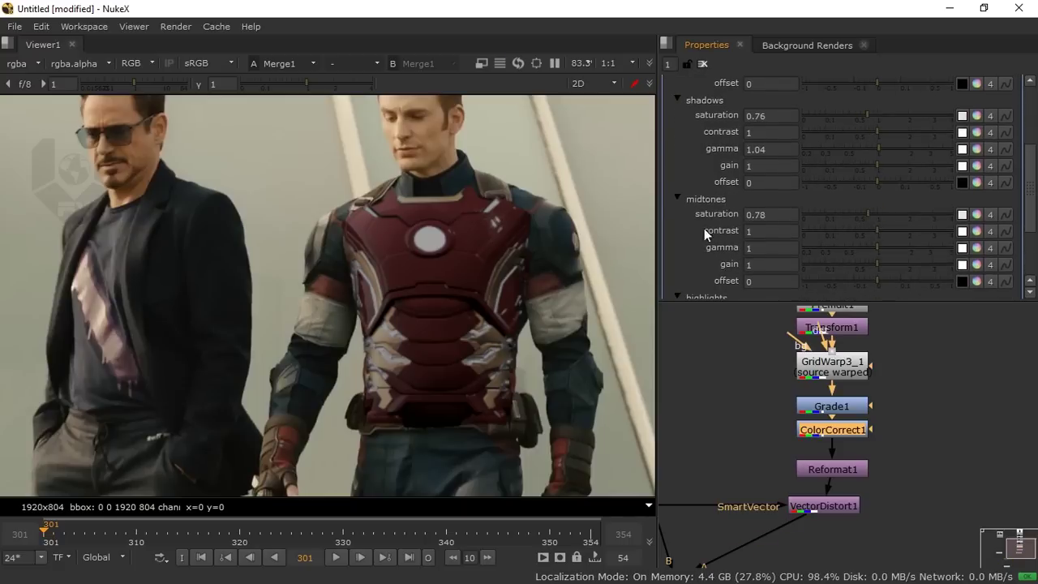
Split the master saturation into red 0.2, green 0.86, blue 0.92 and alpha 0.68, and set master contrast to 1.25 and gain to 0.9.
{"action": "scroll", "coordinate": [705, 235], "scroll_direction": "up", "scroll_amount": 5}
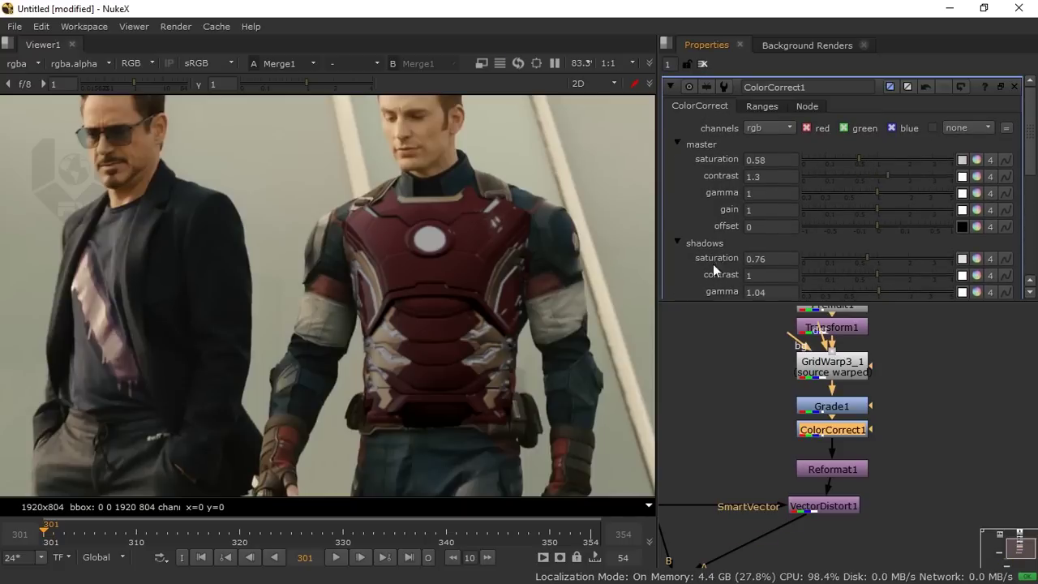
{"action": "left_click", "coordinate": [977, 160]}
{"action": "left_click_drag", "start_coordinate": [859, 194], "coordinate": [839, 177]}
{"action": "mouse_move", "coordinate": [880, 244]}
{"action": "left_mouse_down"}
{"action": "mouse_move", "coordinate": [871, 246]}
{"action": "mouse_move", "coordinate": [887, 246]}
{"action": "left_mouse_up"}
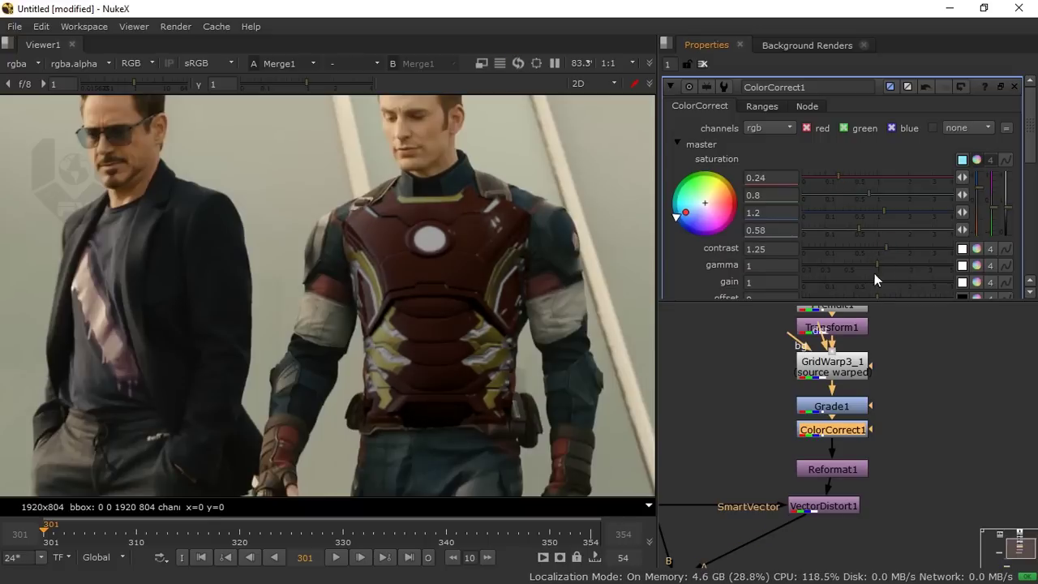
{"action": "mouse_move", "coordinate": [872, 280]}
{"action": "left_mouse_down"}
{"action": "mouse_move", "coordinate": [883, 278]}
{"action": "mouse_move", "coordinate": [873, 278]}
{"action": "left_mouse_up"}
{"action": "left_click_drag", "start_coordinate": [860, 227], "coordinate": [865, 232]}
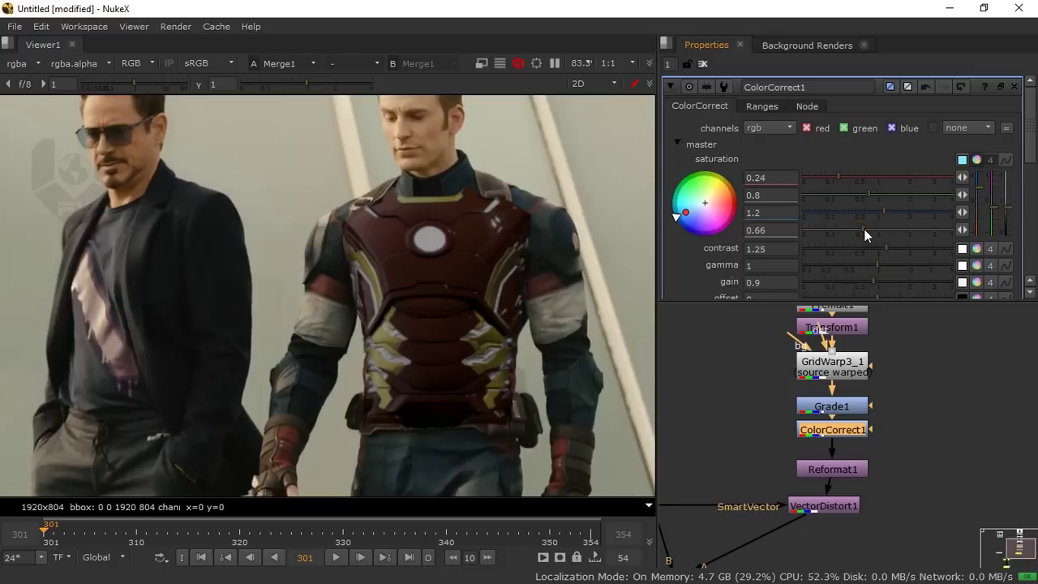
{"action": "left_click_drag", "start_coordinate": [861, 181], "coordinate": [874, 209]}
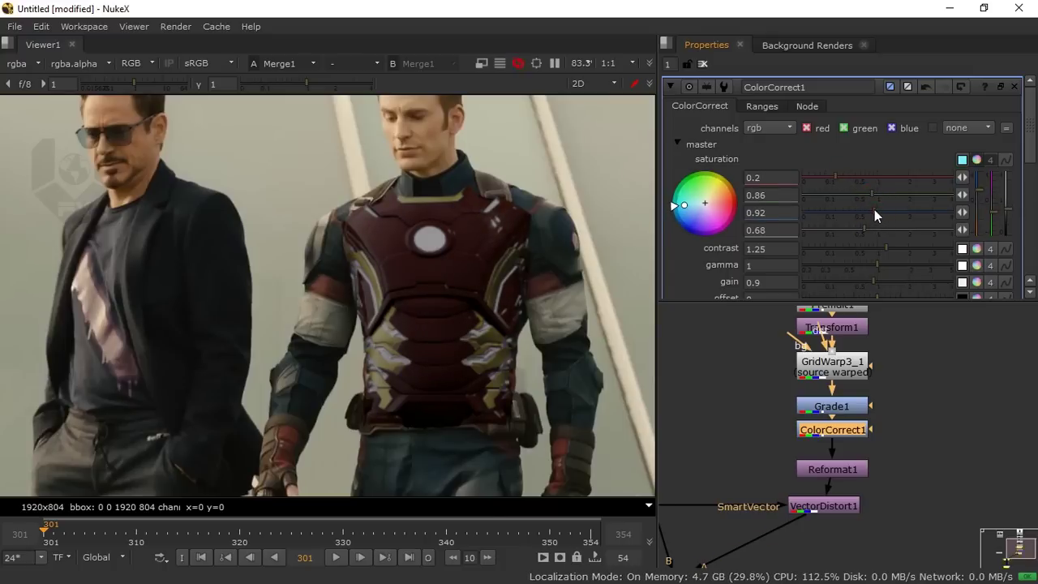
Insert an EdgeBlur node between ColorCorrect1 and Reformat1, spacing out Reformat1 and VectorDistort1 to make room.
{"action": "scroll", "coordinate": [503, 357], "scroll_direction": "down", "scroll_amount": 2}
{"action": "scroll", "coordinate": [500, 344], "scroll_direction": "up", "scroll_amount": 8}
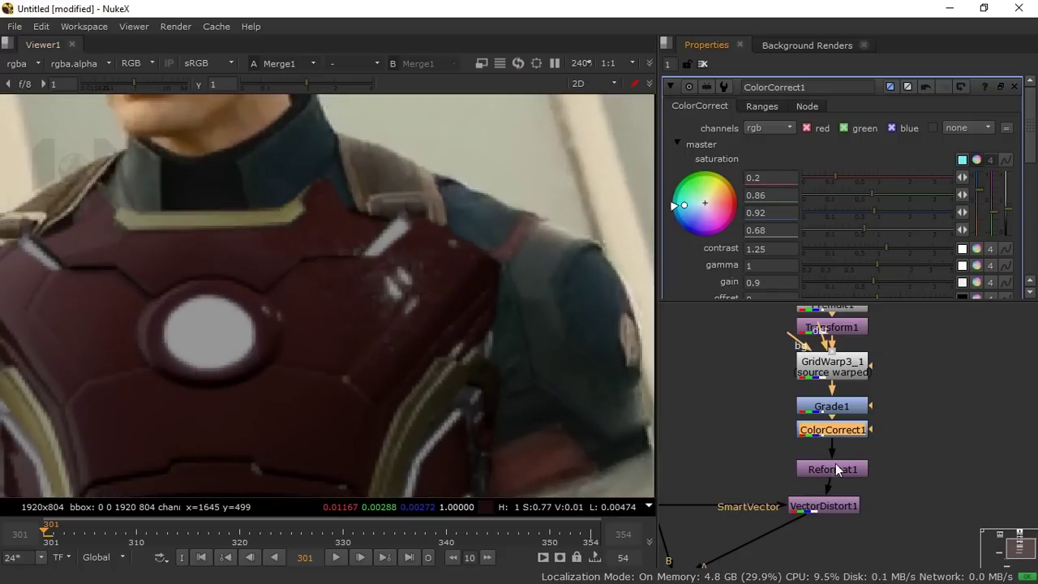
{"action": "left_click_drag", "start_coordinate": [835, 467], "coordinate": [837, 475]}
{"action": "left_click", "coordinate": [840, 435]}
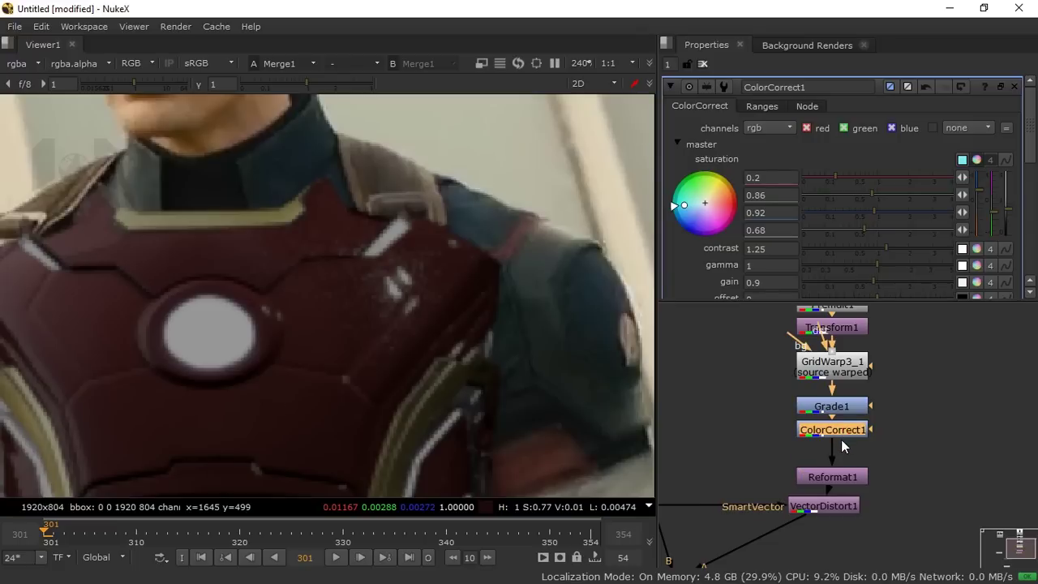
{"action": "key", "text": "Tab"}
{"action": "type", "text": "edg"}
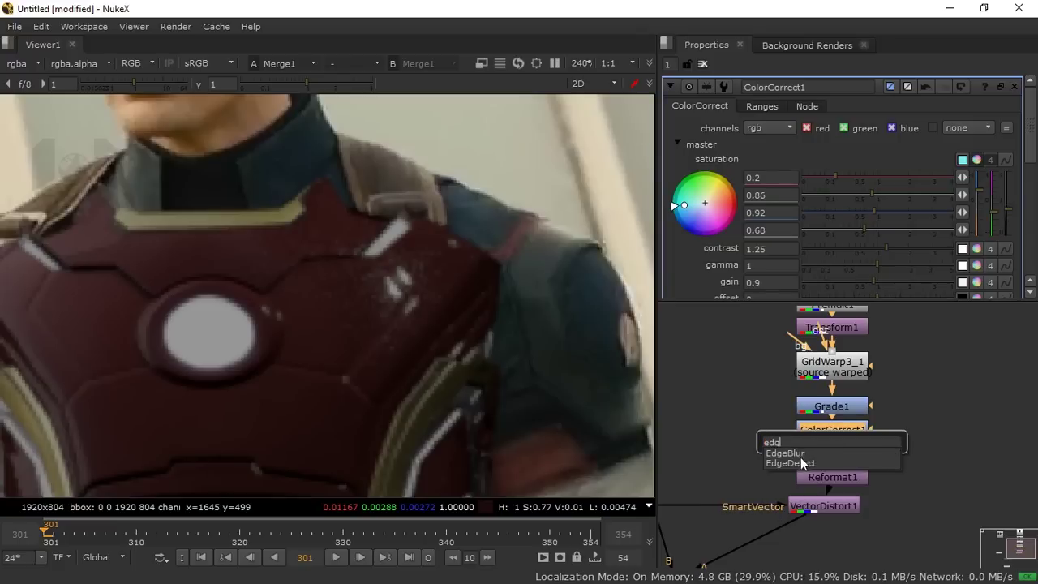
{"action": "left_click", "coordinate": [798, 454]}
{"action": "left_click_drag", "start_coordinate": [831, 462], "coordinate": [829, 453]}
{"action": "left_click_drag", "start_coordinate": [814, 507], "coordinate": [816, 539]}
{"action": "left_click_drag", "start_coordinate": [831, 480], "coordinate": [832, 499]}
{"action": "left_click_drag", "start_coordinate": [842, 445], "coordinate": [842, 465]}
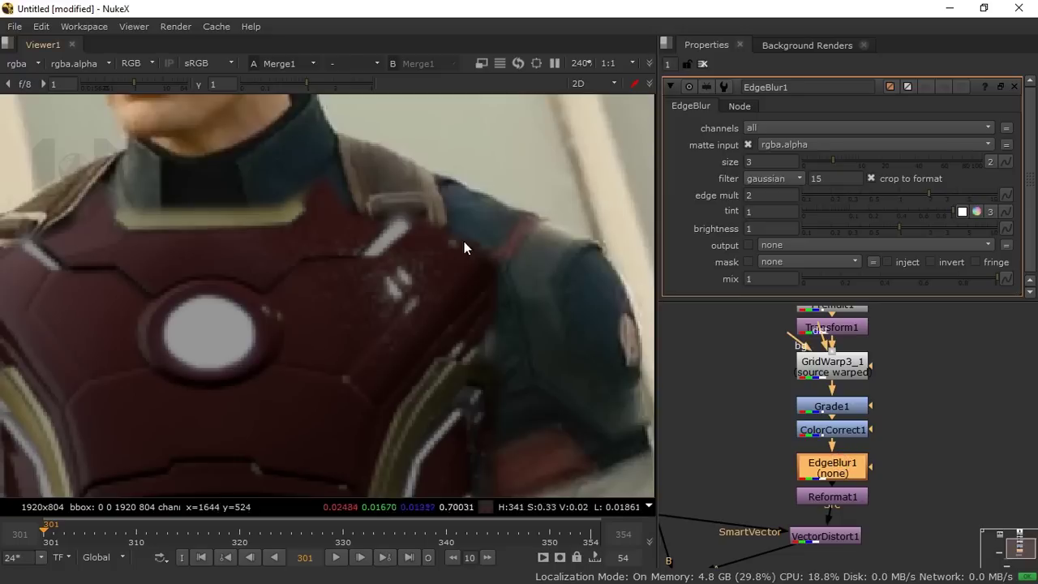
Set the EdgeBlur size to 2 to soften the armour's edges.
{"action": "left_click", "coordinate": [766, 162]}
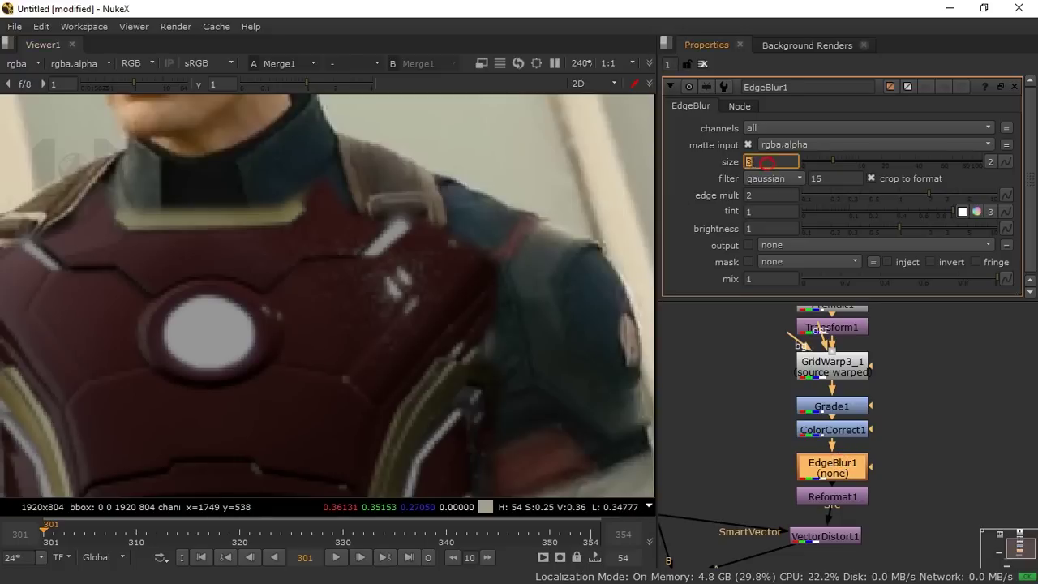
{"action": "type", "text": "1"}
{"action": "key", "text": "Return"}
{"action": "type", "text": "2"}
{"action": "key", "text": "Return"}
{"action": "scroll", "coordinate": [562, 278], "scroll_direction": "down", "scroll_amount": 3}
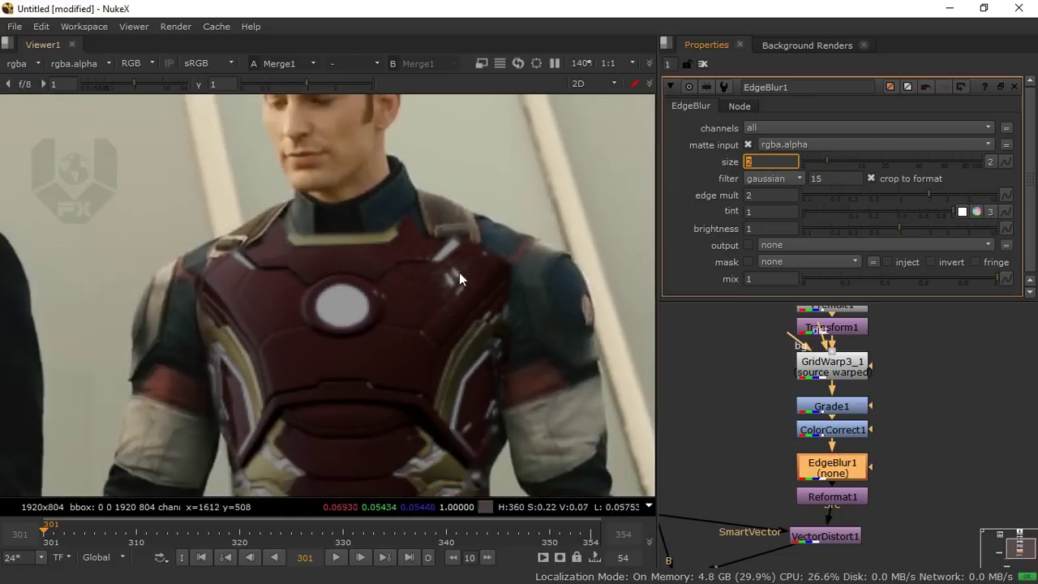
{"action": "scroll", "coordinate": [459, 272], "scroll_direction": "down", "scroll_amount": 3}
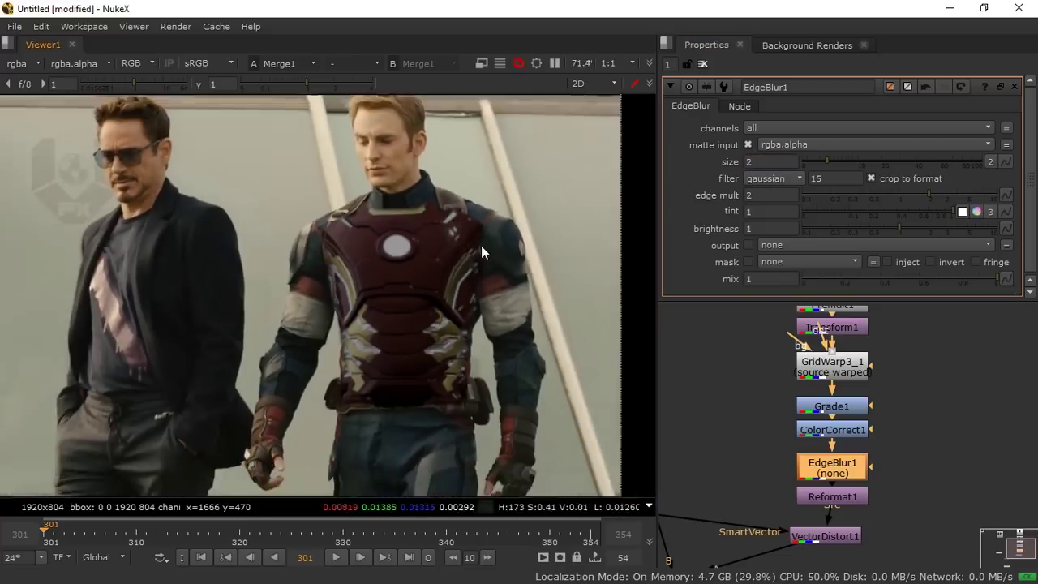
{"action": "scroll", "coordinate": [481, 251], "scroll_direction": "down", "scroll_amount": 2}
Insert a Blur node between EdgeBlur1 and Reformat1 and set its size to 1.
{"action": "left_click_drag", "start_coordinate": [839, 499], "coordinate": [839, 514]}
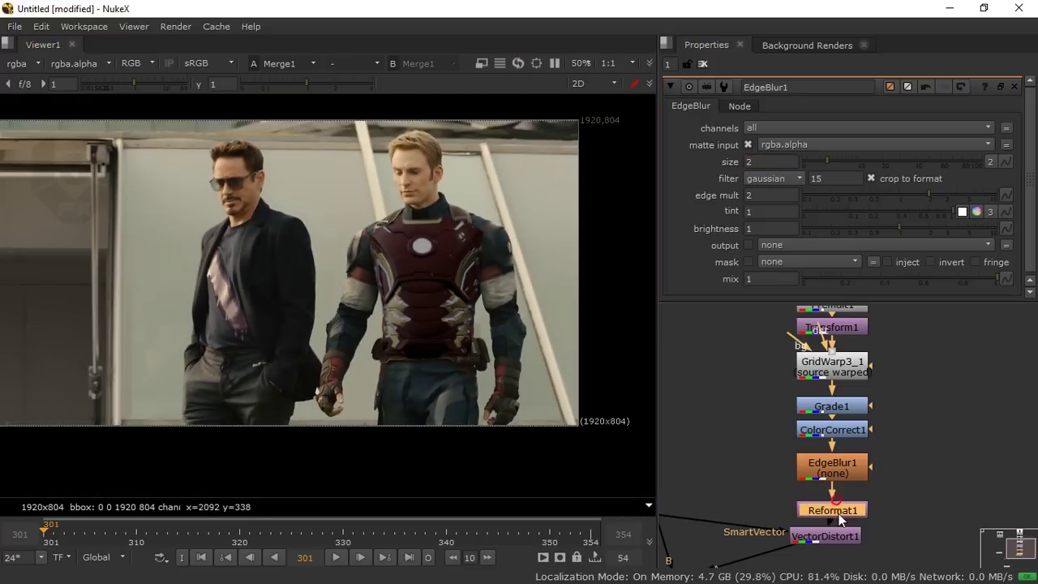
{"action": "left_click", "coordinate": [838, 473]}
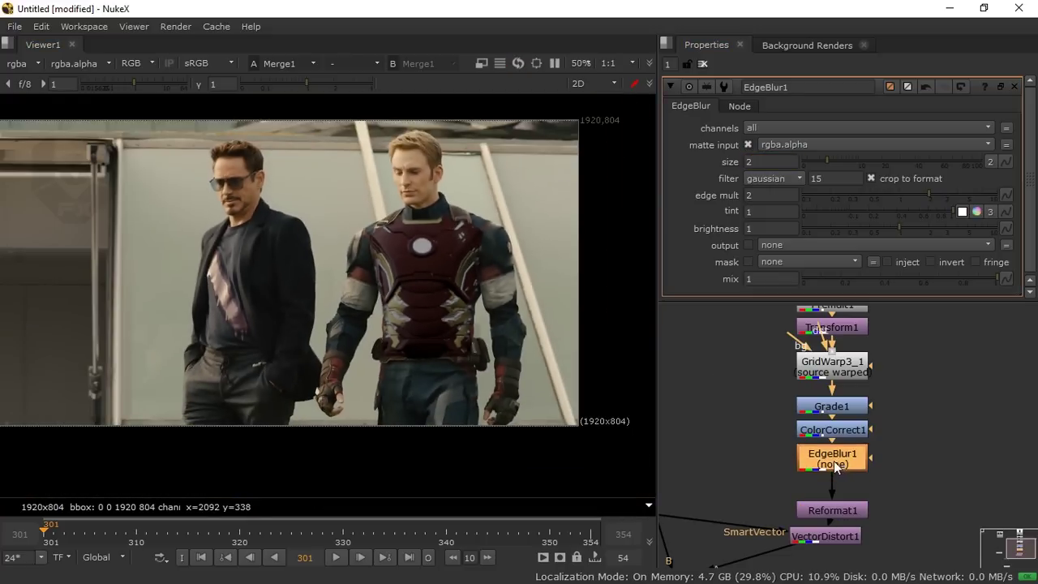
{"action": "key", "text": "b"}
{"action": "left_click_drag", "start_coordinate": [835, 487], "coordinate": [835, 483]}
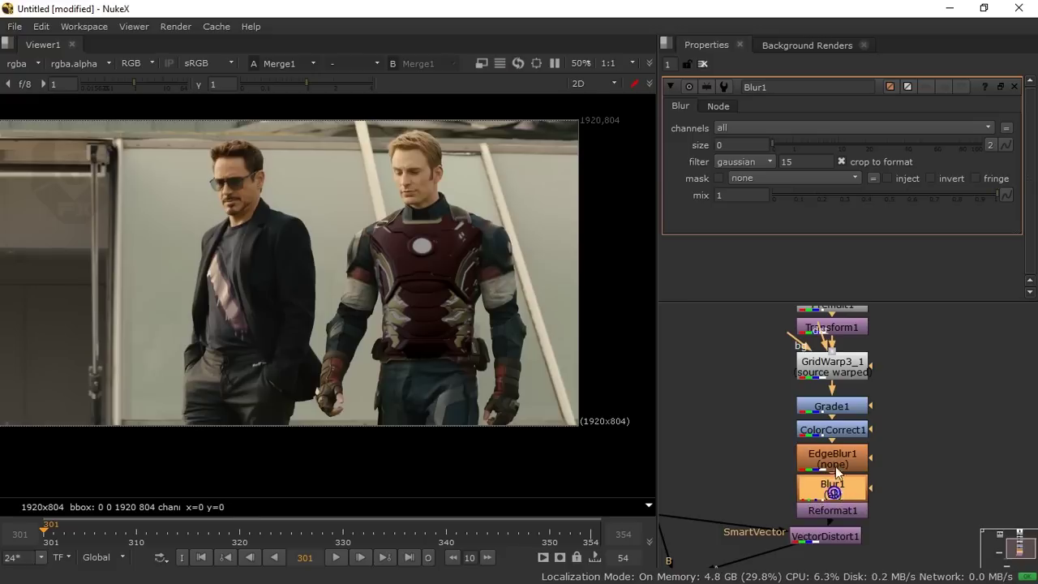
{"action": "left_click", "coordinate": [743, 145]}
{"action": "type", "text": "1"}
{"action": "key", "text": "Return"}
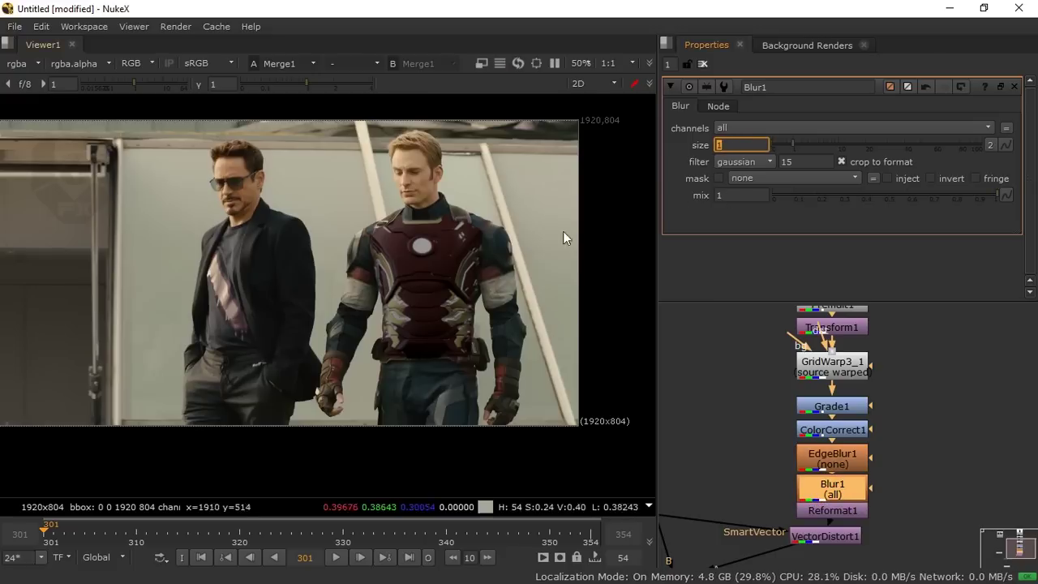
Compare the armour's sharpness with Blur1 disabled and re-enabled, inspecting the chest and shoulder up close.
{"action": "scroll", "coordinate": [483, 315], "scroll_direction": "up", "scroll_amount": 5}
{"action": "scroll", "coordinate": [545, 292], "scroll_direction": "up", "scroll_amount": 2}
{"action": "left_click", "coordinate": [833, 484]}
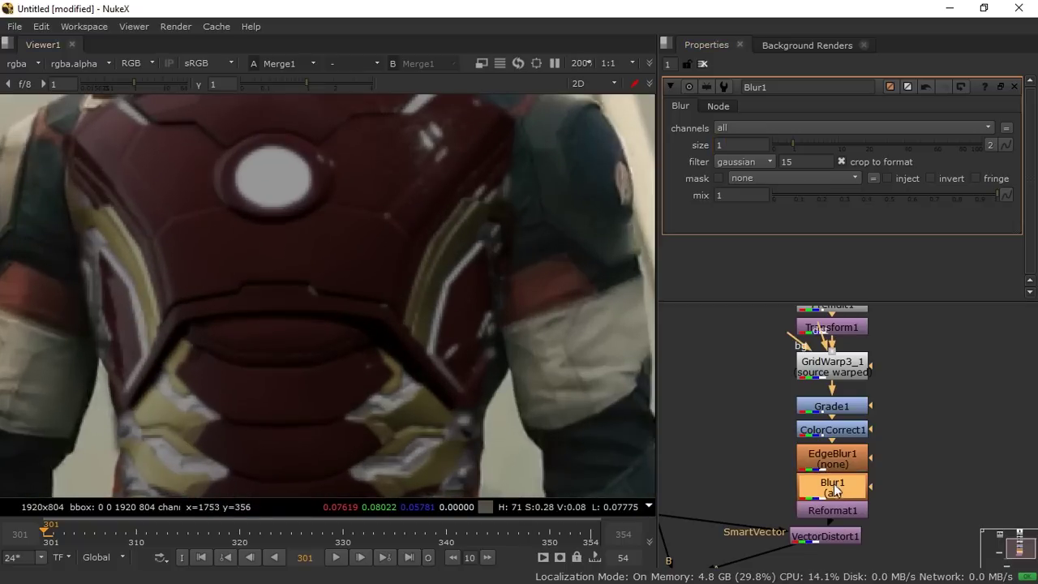
{"action": "key", "text": "d"}
{"action": "scroll", "coordinate": [555, 193], "scroll_direction": "up", "scroll_amount": 3}
{"action": "middle_click_drag", "start_coordinate": [555, 193], "coordinate": [528, 287]}
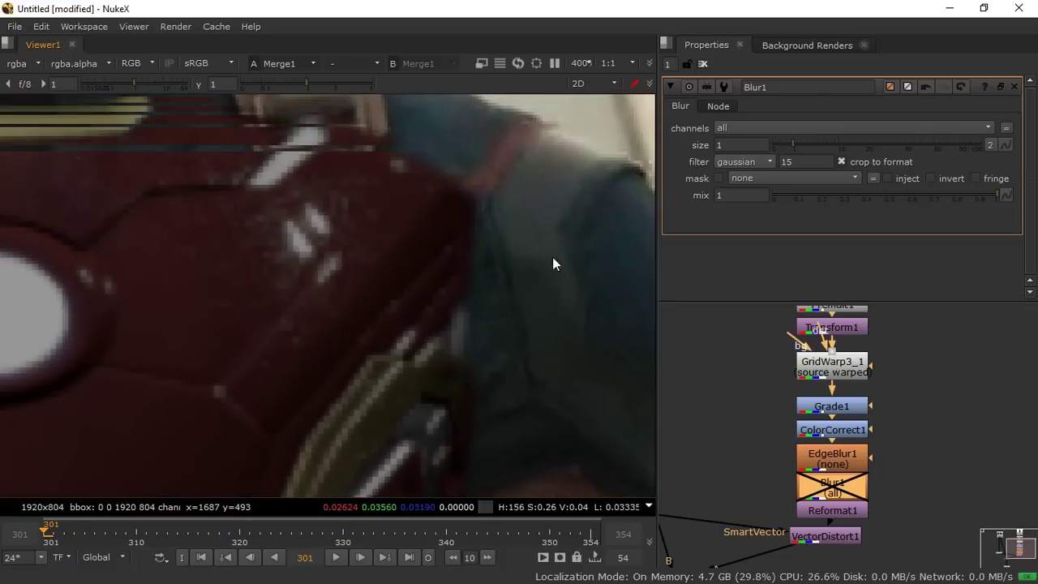
{"action": "key", "text": "d"}
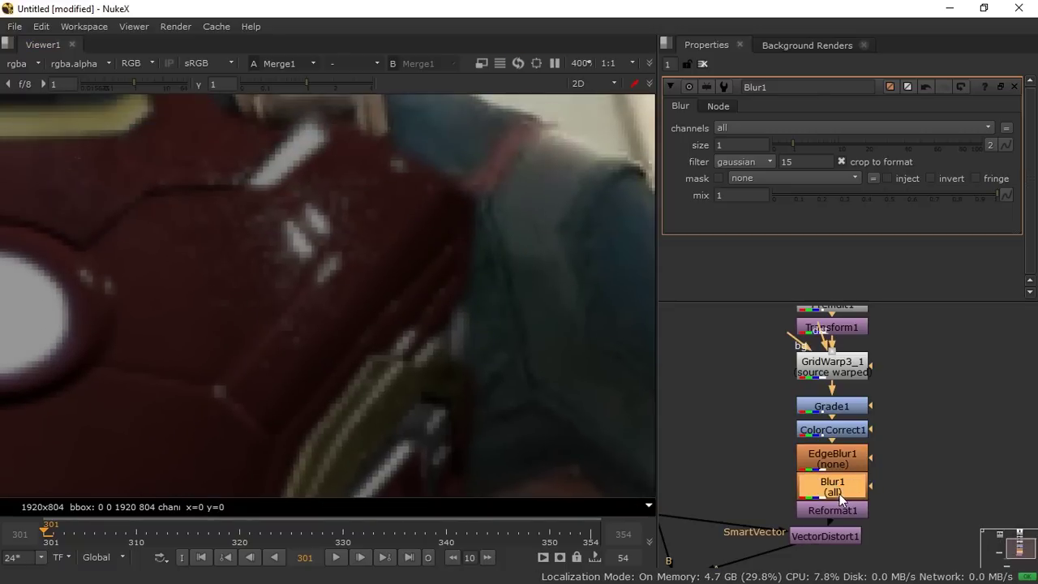
{"action": "scroll", "coordinate": [427, 359], "scroll_direction": "down", "scroll_amount": 6}
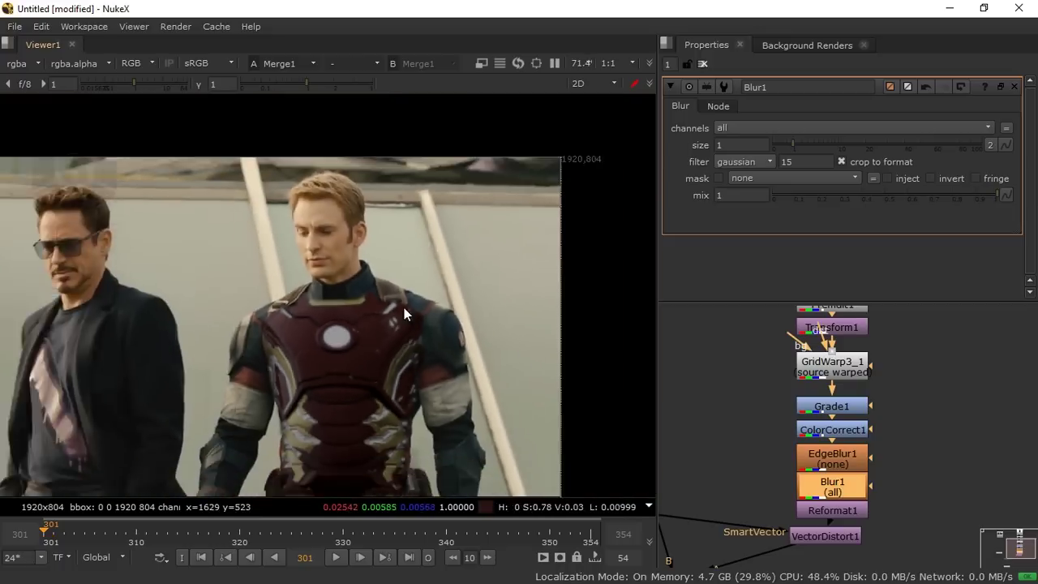
{"action": "scroll", "coordinate": [481, 281], "scroll_direction": "down", "scroll_amount": 2}
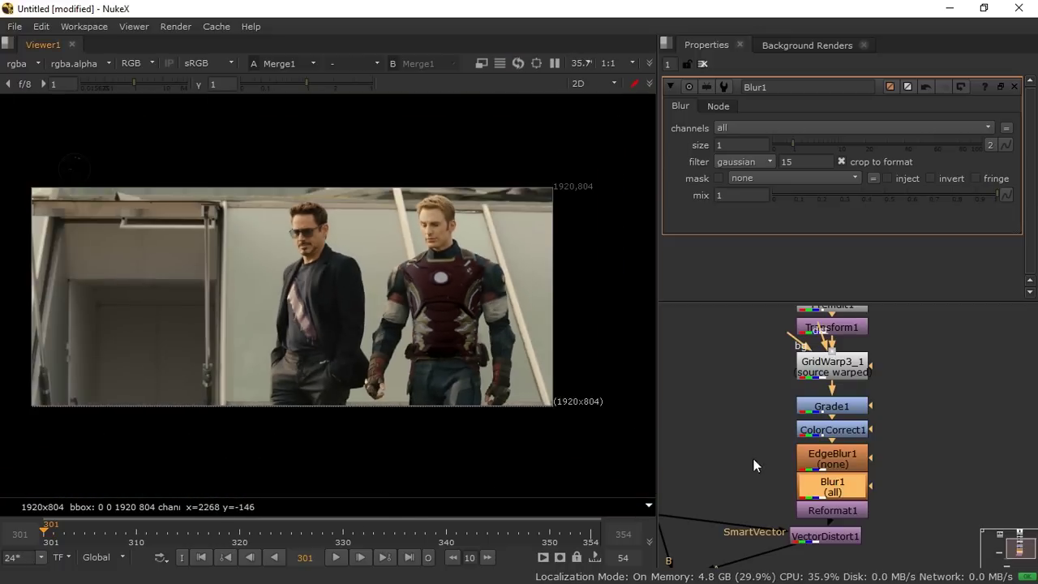
Tidy the node graph by routing Read1 to Merge1 through two dots and moving the grading and blur nodes into a side column.
{"action": "middle_click_drag", "start_coordinate": [730, 465], "coordinate": [752, 454]}
{"action": "scroll", "coordinate": [784, 431], "scroll_direction": "down", "scroll_amount": 4}
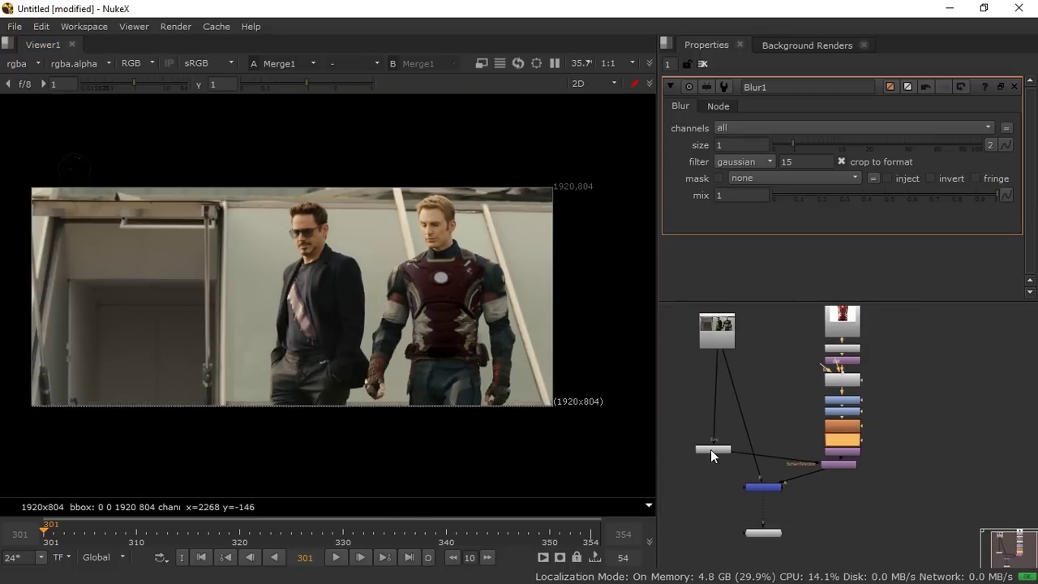
{"action": "left_click", "coordinate": [716, 453]}
{"action": "scroll", "coordinate": [804, 407], "scroll_direction": "up", "scroll_amount": 3}
{"action": "left_click", "coordinate": [861, 516]}
{"action": "left_click_drag", "start_coordinate": [675, 486], "coordinate": [673, 516]}
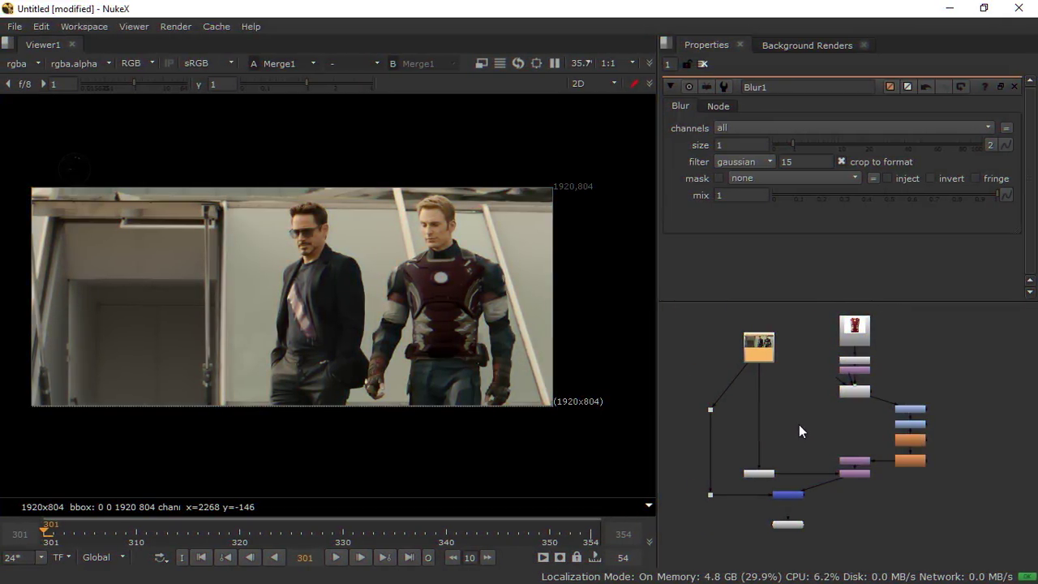
Review the full node graph, following the armour branch from Read2 through the colour and blur nodes to Merge1.
{"action": "key", "text": "space"}
{"action": "scroll", "coordinate": [777, 410], "scroll_direction": "down", "scroll_amount": 3}
{"action": "middle_click_drag", "start_coordinate": [770, 399], "coordinate": [524, 331]}
{"action": "scroll", "coordinate": [552, 357], "scroll_direction": "up", "scroll_amount": 5}
{"action": "middle_click_drag", "start_coordinate": [621, 427], "coordinate": [503, 316]}
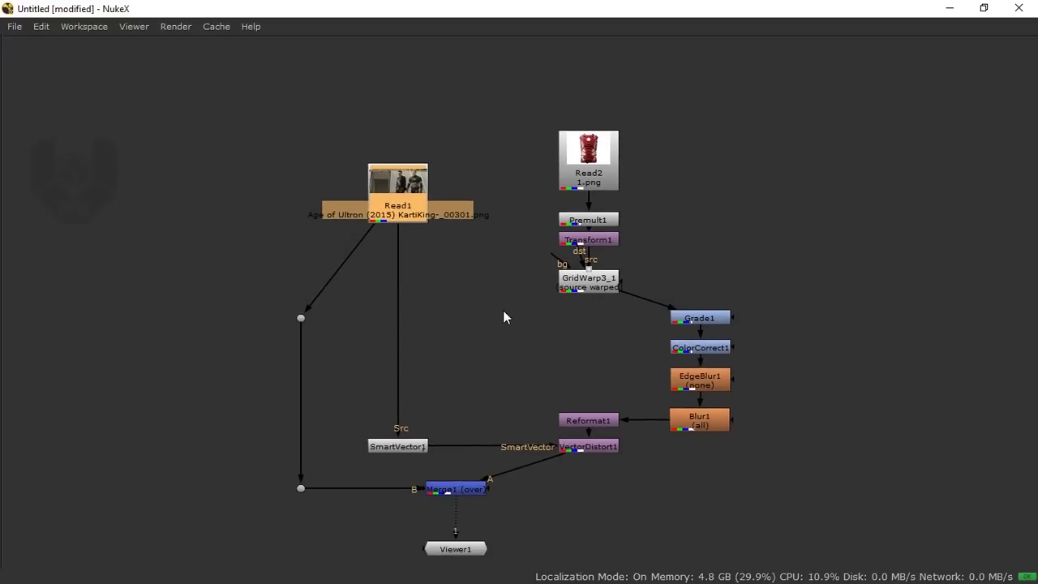
{"action": "middle_click_drag", "start_coordinate": [414, 227], "coordinate": [411, 201]}
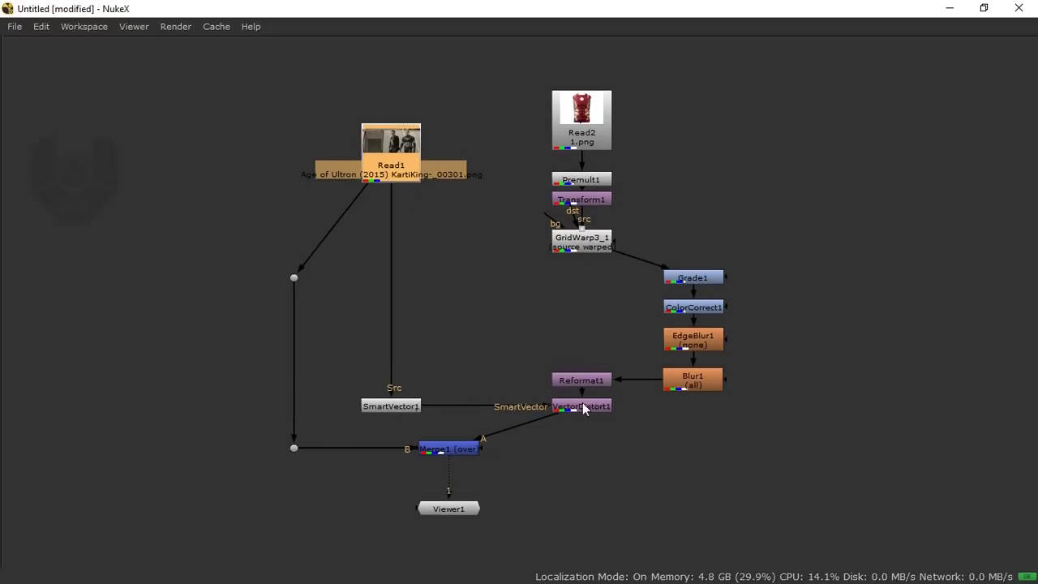
{"action": "left_click_drag", "start_coordinate": [633, 71], "coordinate": [541, 157]}
{"action": "left_click", "coordinate": [516, 155]}
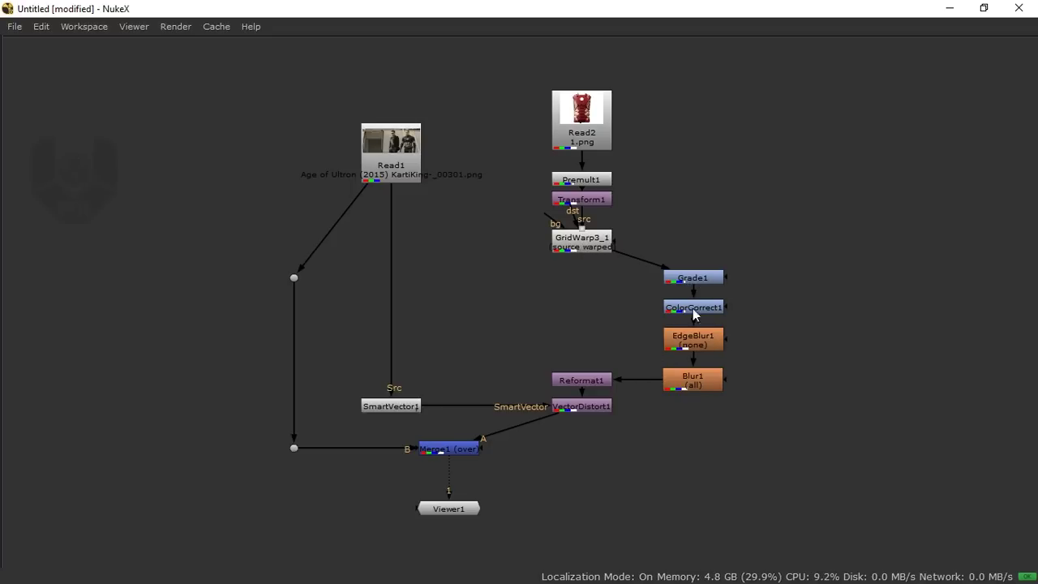
{"action": "left_click_drag", "start_coordinate": [760, 352], "coordinate": [651, 316]}
{"action": "left_click", "coordinate": [763, 379]}
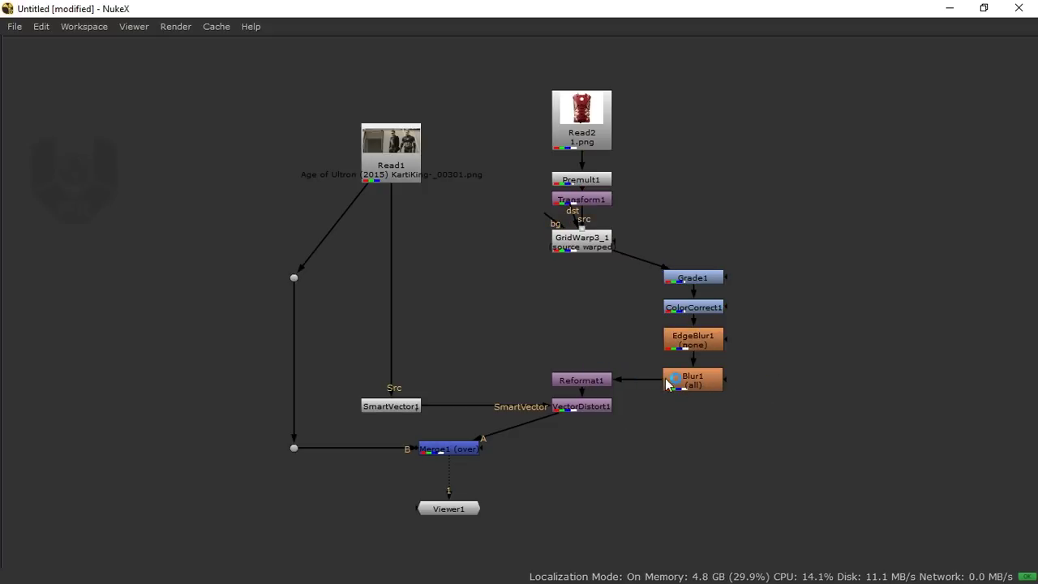
{"action": "left_click", "coordinate": [456, 451]}
{"action": "key", "text": "space"}
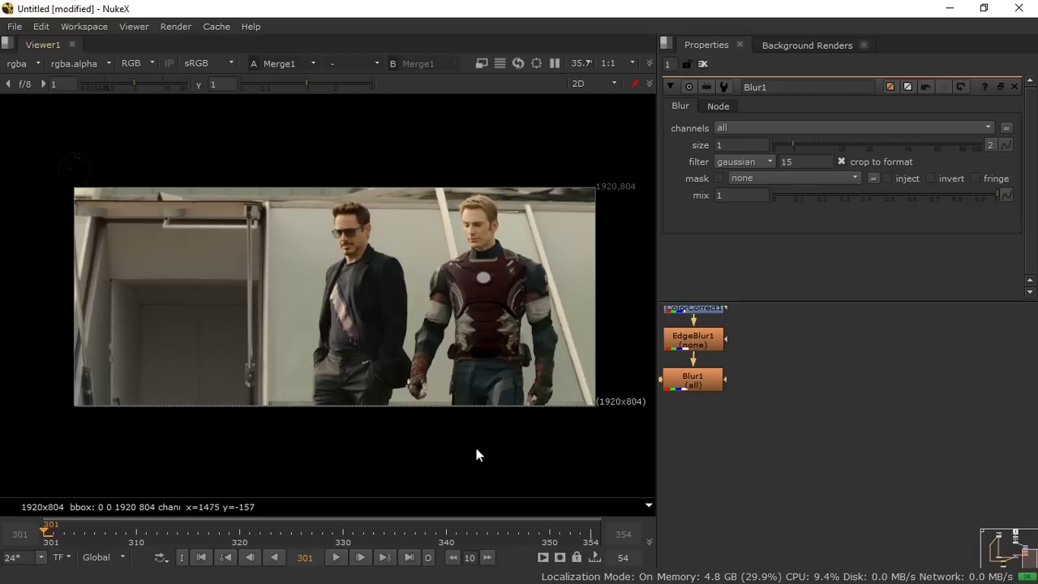
Frame the node graph and the composite, and play the shot to check how the armour follows the body.
{"action": "left_click", "coordinate": [835, 439]}
{"action": "key", "text": "f"}
{"action": "scroll", "coordinate": [827, 437], "scroll_direction": "down", "scroll_amount": 1}
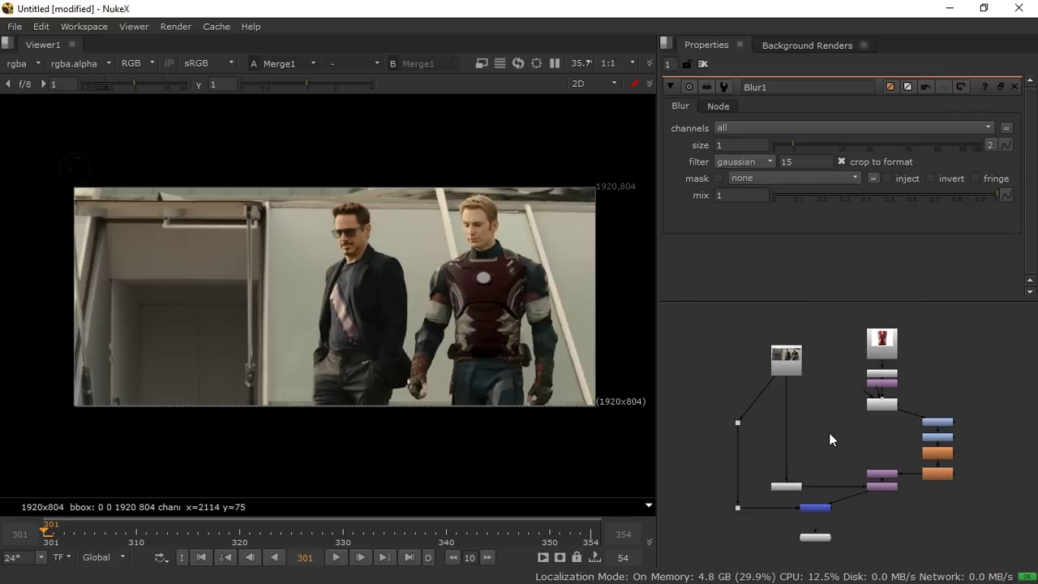
{"action": "middle_click_drag", "start_coordinate": [825, 425], "coordinate": [816, 420]}
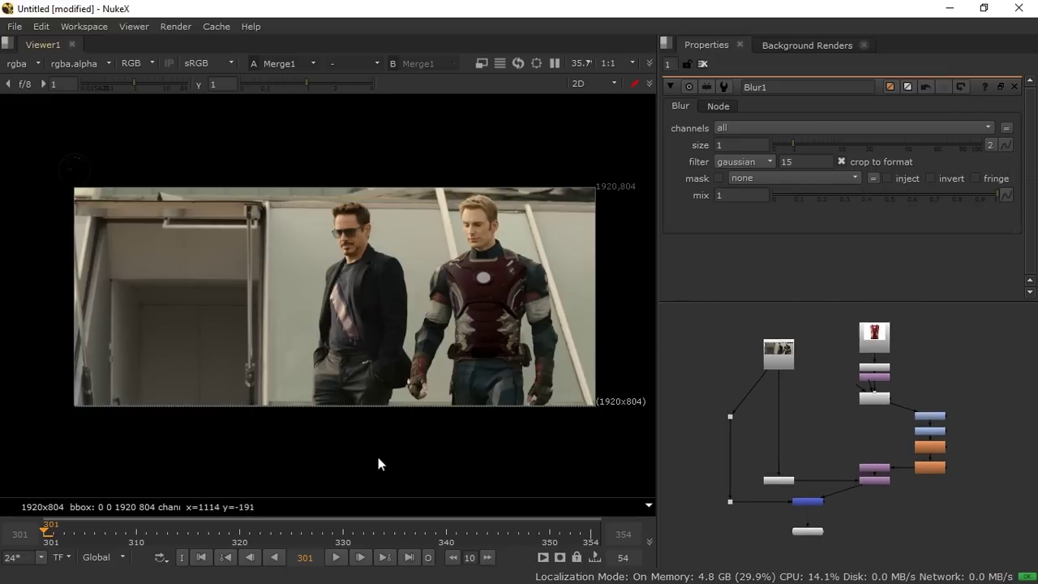
{"action": "key", "text": "f"}
{"action": "left_click", "coordinate": [335, 557]}
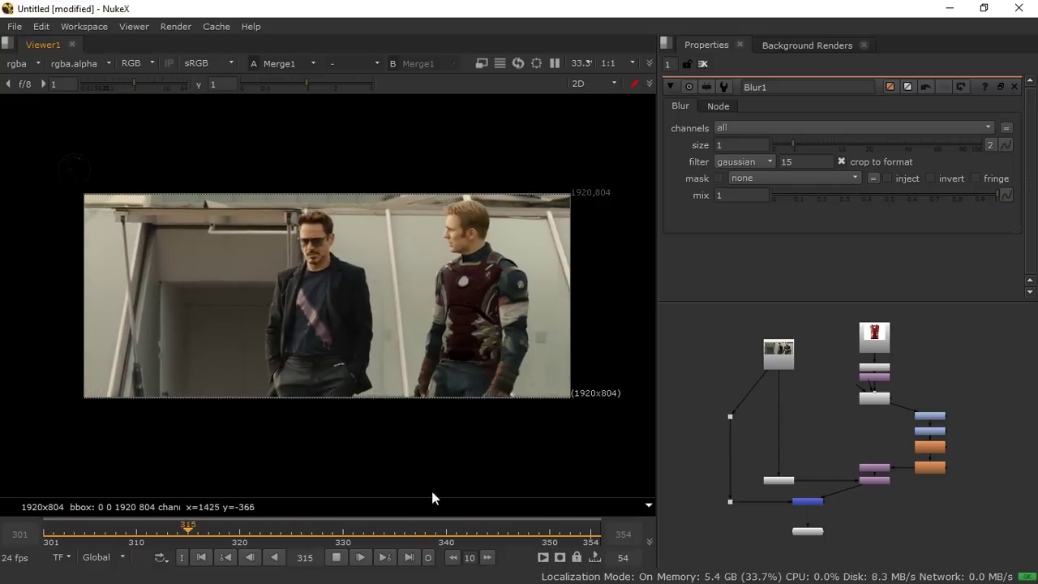
{"action": "left_click", "coordinate": [335, 557]}
Move Viewer1 away from Merge1 and insert a ColorCorrect node after the merge.
{"action": "left_click_drag", "start_coordinate": [820, 530], "coordinate": [820, 551]}
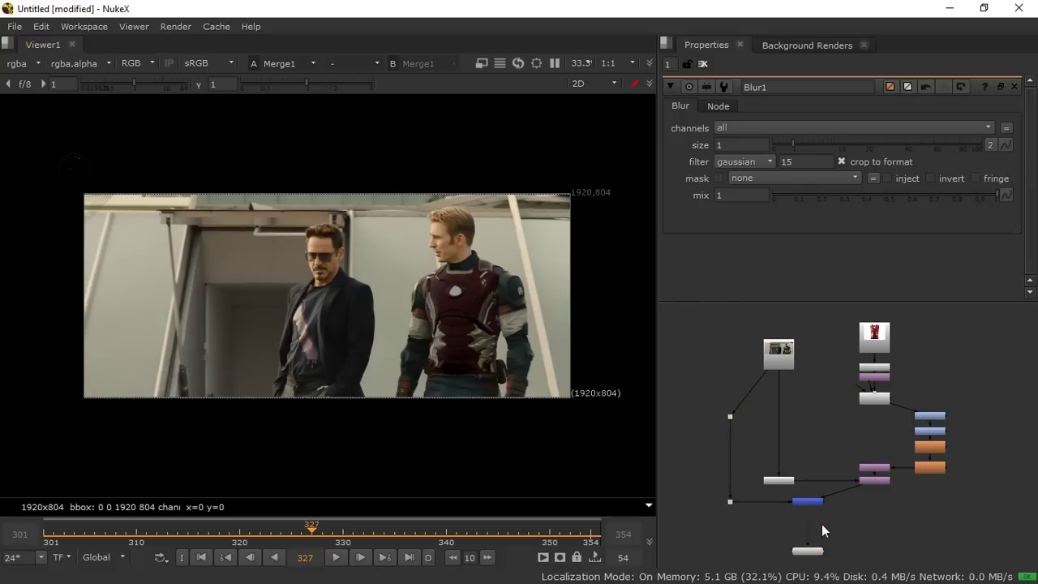
{"action": "scroll", "coordinate": [821, 522], "scroll_direction": "up", "scroll_amount": 3}
{"action": "left_click", "coordinate": [809, 485]}
{"action": "key", "text": "c"}
{"action": "left_click", "coordinate": [817, 424]}
{"action": "mouse_move", "coordinate": [878, 159]}
{"action": "left_mouse_down"}
{"action": "mouse_move", "coordinate": [868, 171]}
{"action": "mouse_move", "coordinate": [877, 172]}
{"action": "left_mouse_up"}
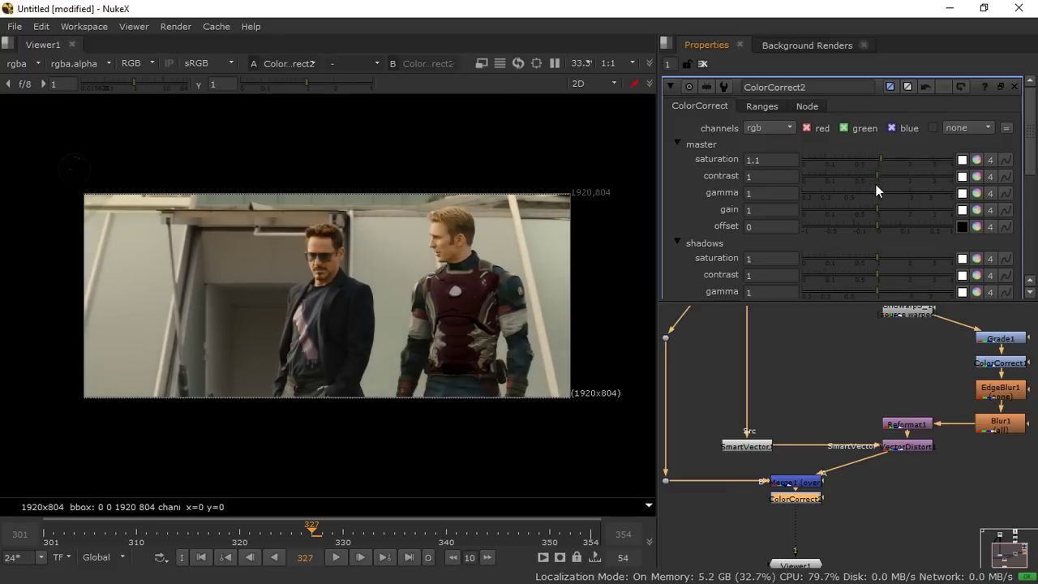
{"action": "key", "text": "ctrl+z"}
{"action": "left_click_drag", "start_coordinate": [877, 208], "coordinate": [876, 221]}
{"action": "key", "text": "ctrl+z"}
Set ColorCorrect2's shadows saturation to 1.25 and contrast to 0.8, and its highlights saturation to 1.05, contrast to 1.05 and gamma to 1.04.
{"action": "mouse_move", "coordinate": [871, 259]}
{"action": "left_mouse_down"}
{"action": "mouse_move", "coordinate": [886, 259]}
{"action": "mouse_move", "coordinate": [872, 277]}
{"action": "left_mouse_up"}
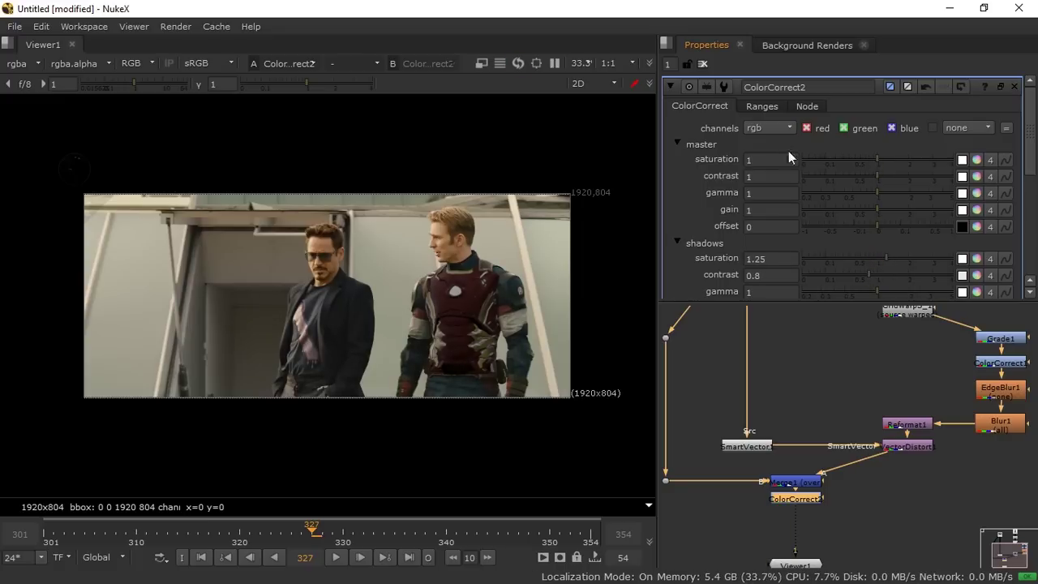
{"action": "scroll", "coordinate": [721, 258], "scroll_direction": "down", "scroll_amount": 4}
{"action": "left_click_drag", "start_coordinate": [869, 261], "coordinate": [879, 291]}
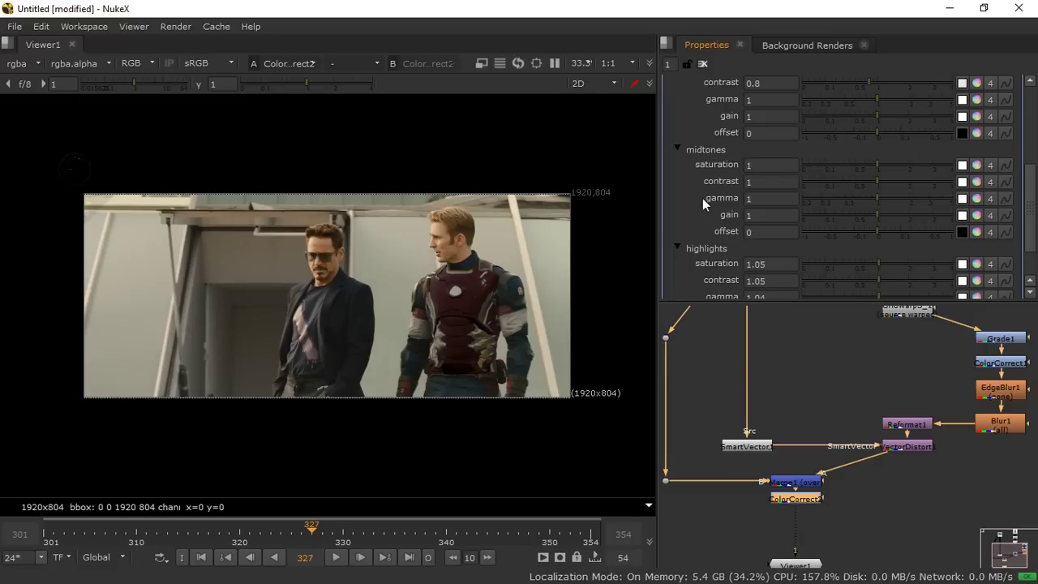
Split ColorCorrect2's master saturation into channels, setting red to 0.9 and green to 0.72.
{"action": "scroll", "coordinate": [706, 227], "scroll_direction": "up", "scroll_amount": 5}
{"action": "left_click", "coordinate": [977, 146]}
{"action": "left_click", "coordinate": [881, 183]}
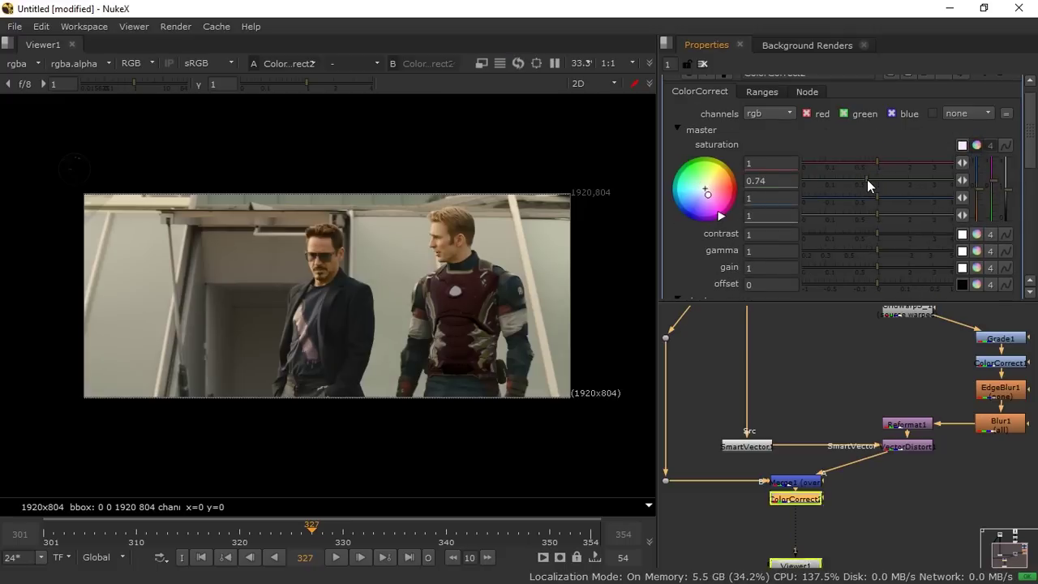
{"action": "mouse_move", "coordinate": [867, 179]}
{"action": "left_mouse_down"}
{"action": "mouse_move", "coordinate": [868, 162]}
{"action": "mouse_move", "coordinate": [883, 162]}
{"action": "mouse_move", "coordinate": [873, 163]}
{"action": "left_mouse_up"}
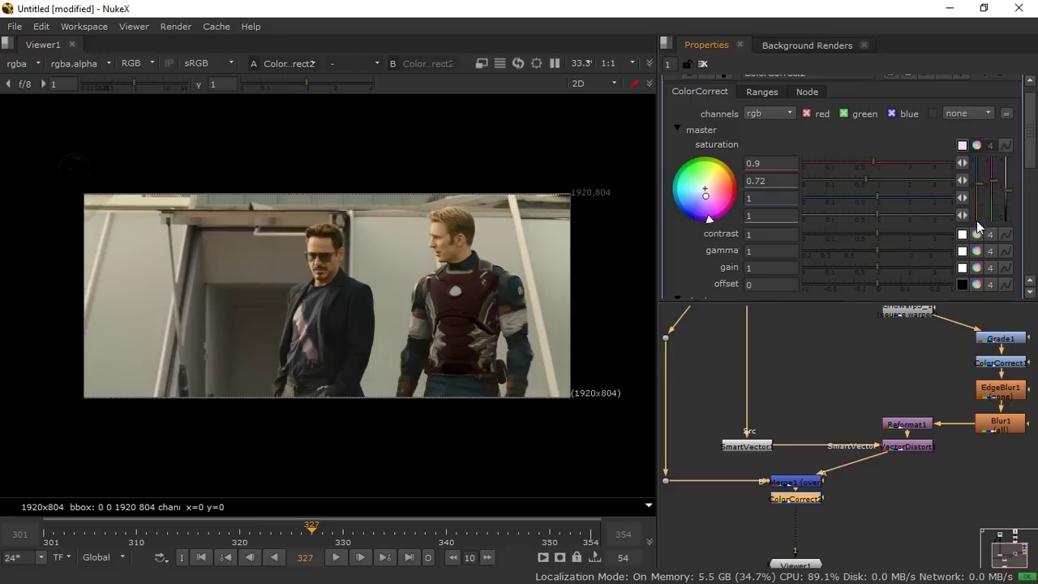
{"action": "left_click", "coordinate": [976, 146]}
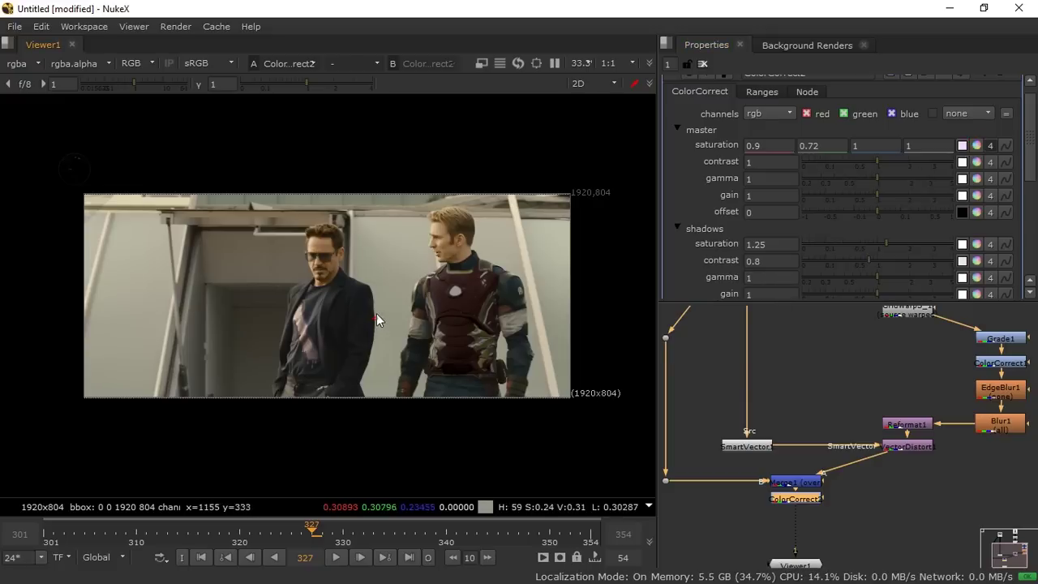
Enlarge the viewer to full size and play the colour-corrected composite.
{"action": "key", "text": "space"}
{"action": "mouse_move", "coordinate": [517, 345]}
{"action": "middle_mouse_down"}
{"action": "mouse_move", "coordinate": [450, 365]}
{"action": "mouse_move", "coordinate": [518, 346]}
{"action": "middle_mouse_up"}
{"action": "left_click", "coordinate": [524, 557]}
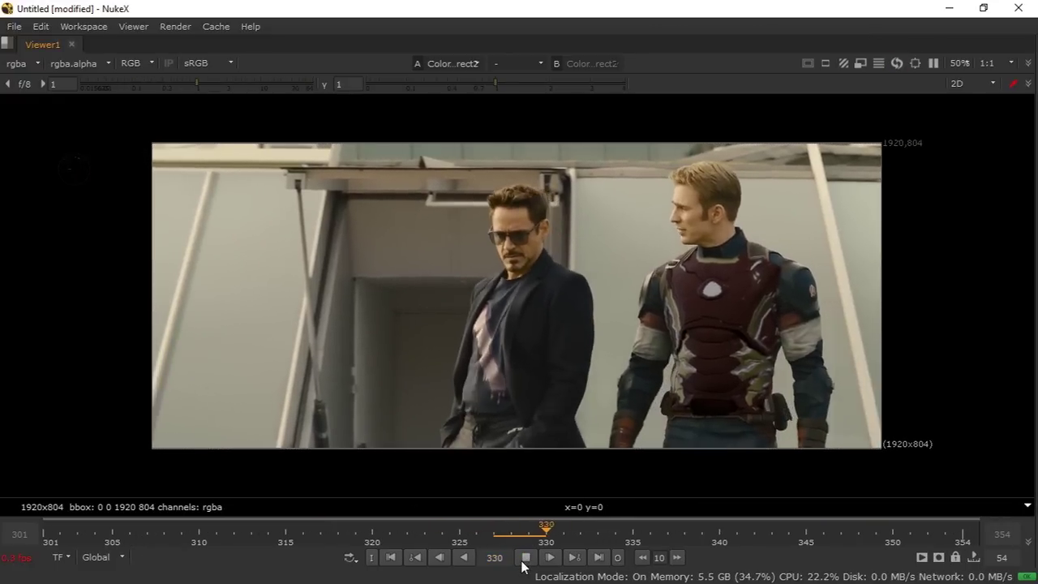